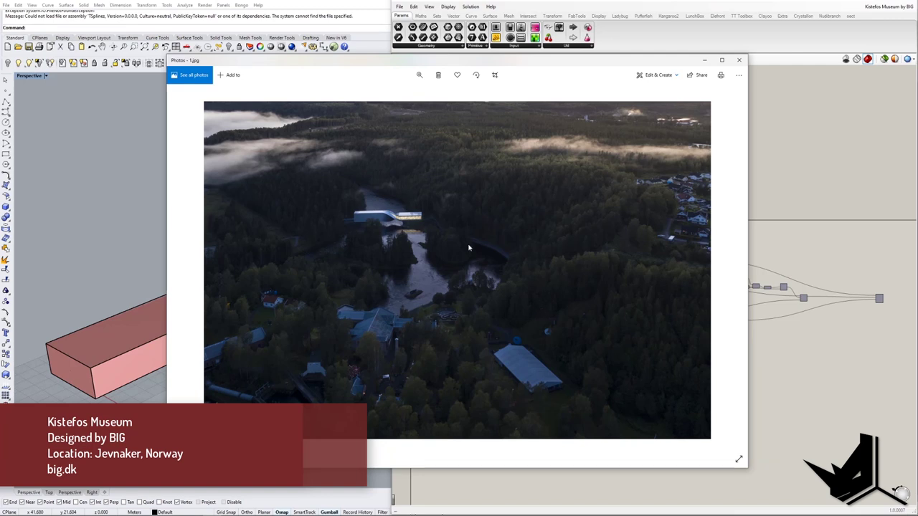
Browse the Kistefos Museum reference images from 1.jpg through 12.jpg to study the building's setting, twisted form and facade.
key("Right")
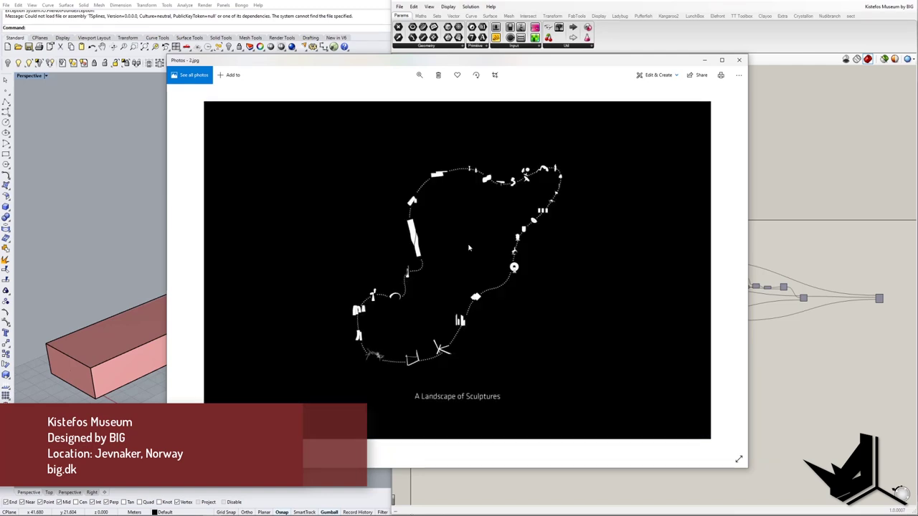
key("Right")
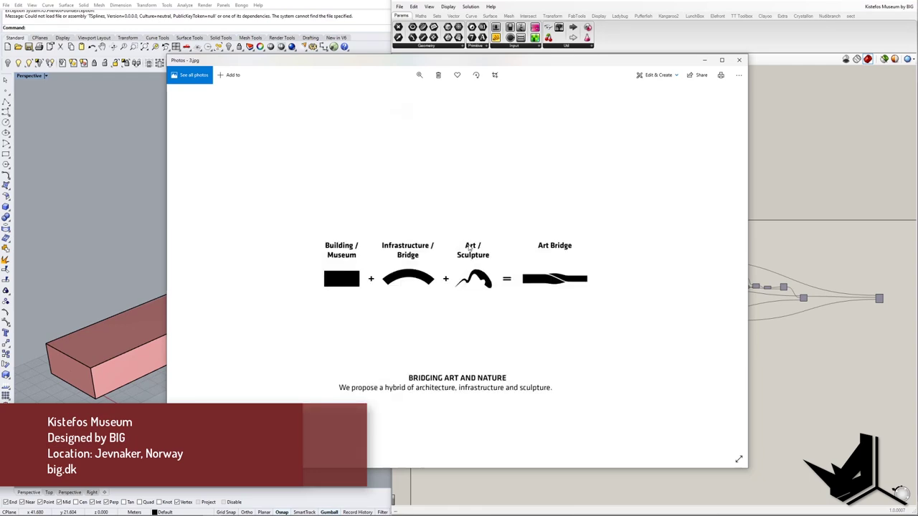
key("Right")
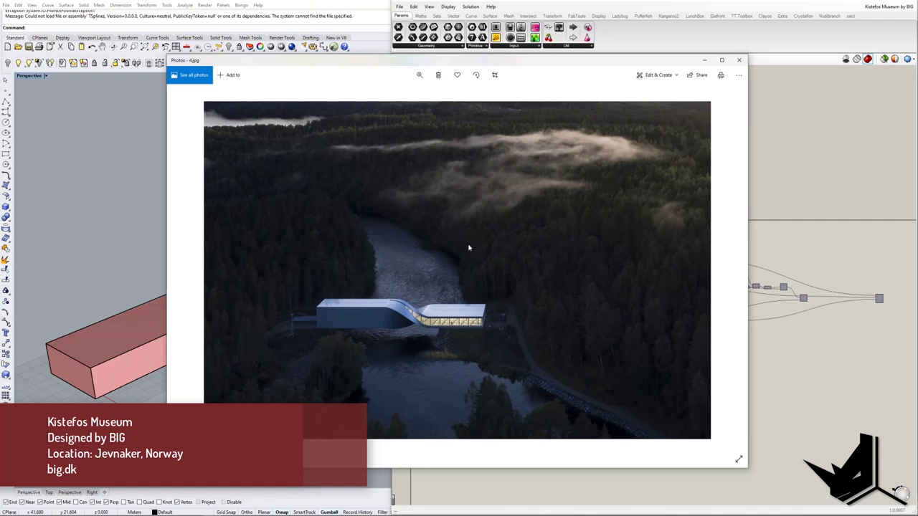
key("Right")
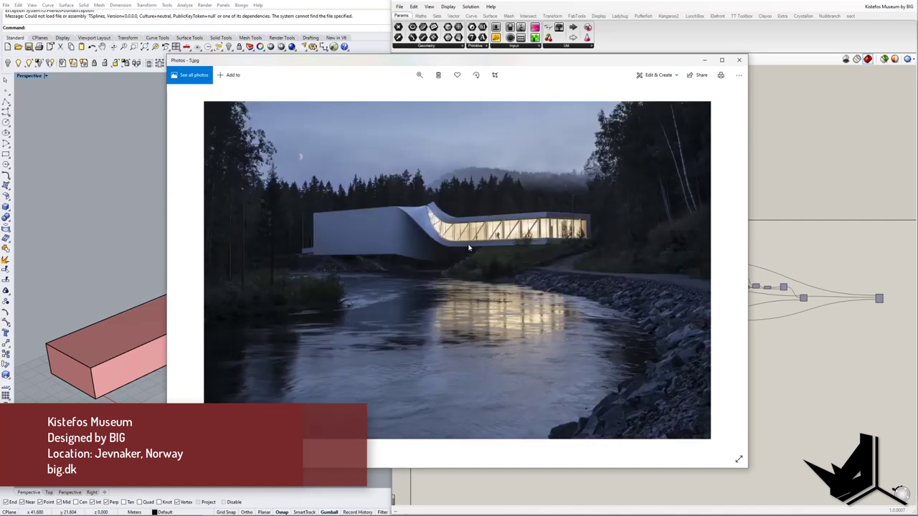
key("Right")
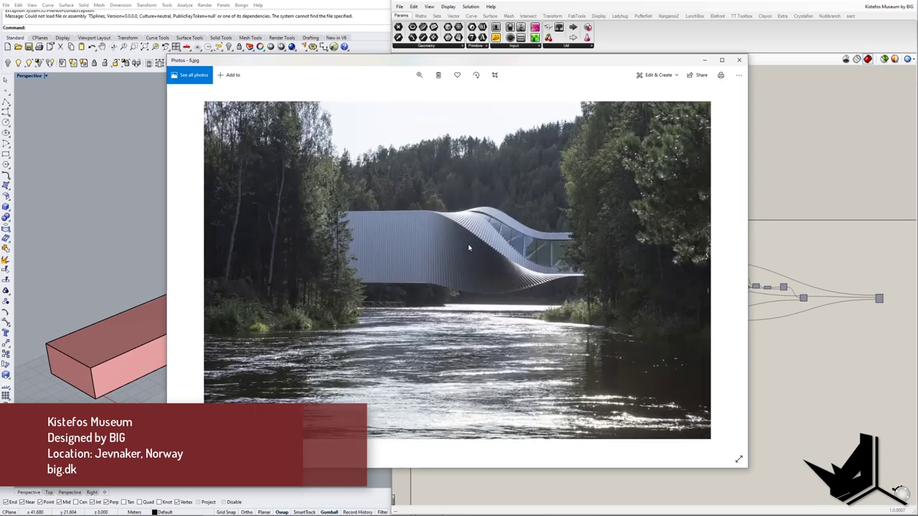
key("Right")
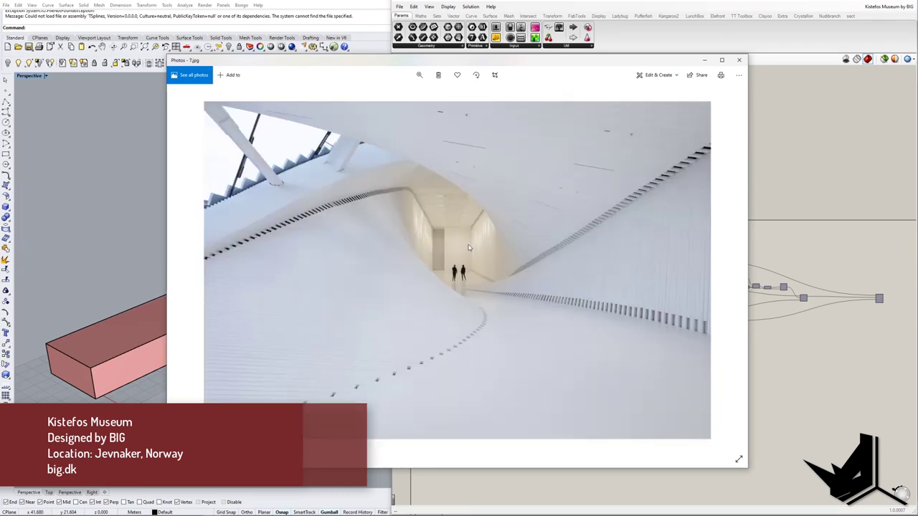
key("Right")
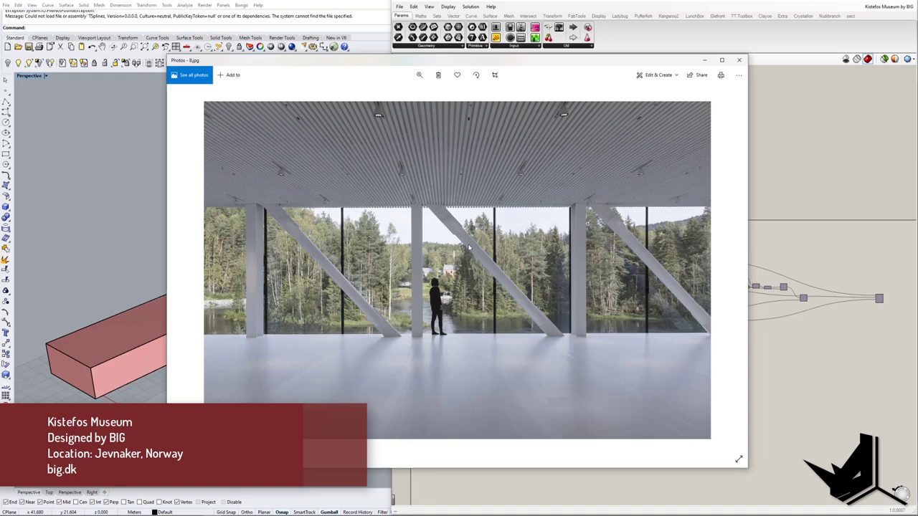
key("Right")
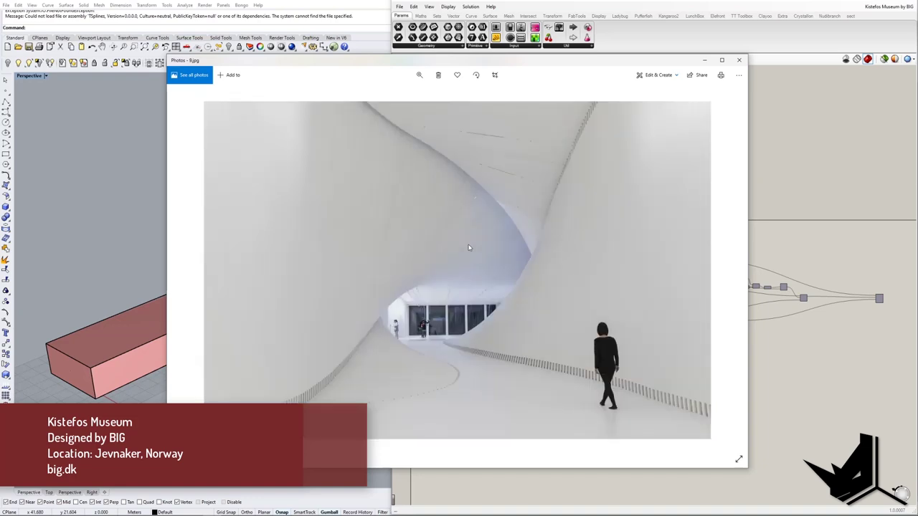
key("Right")
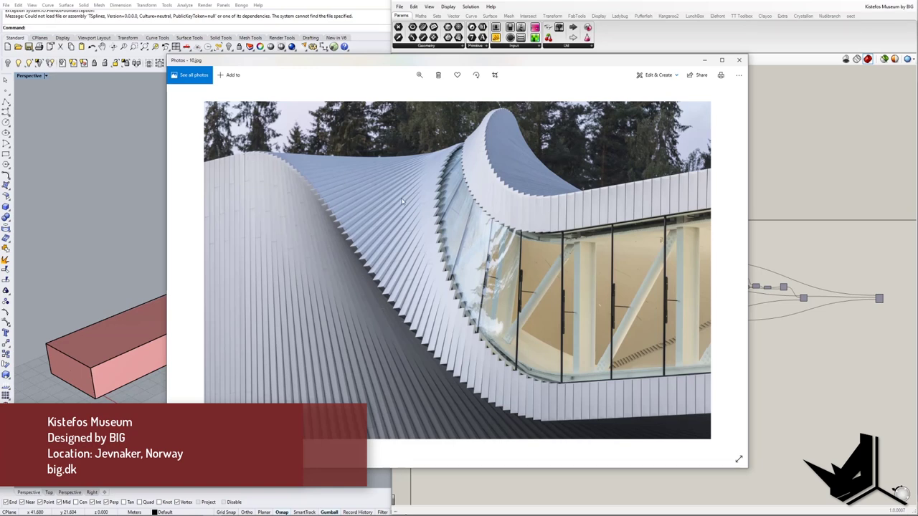
key("Right")
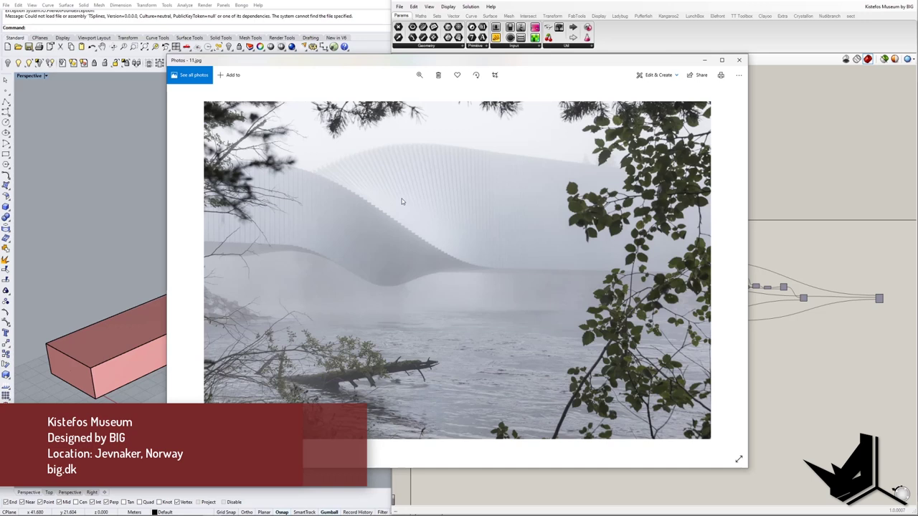
key("Right")
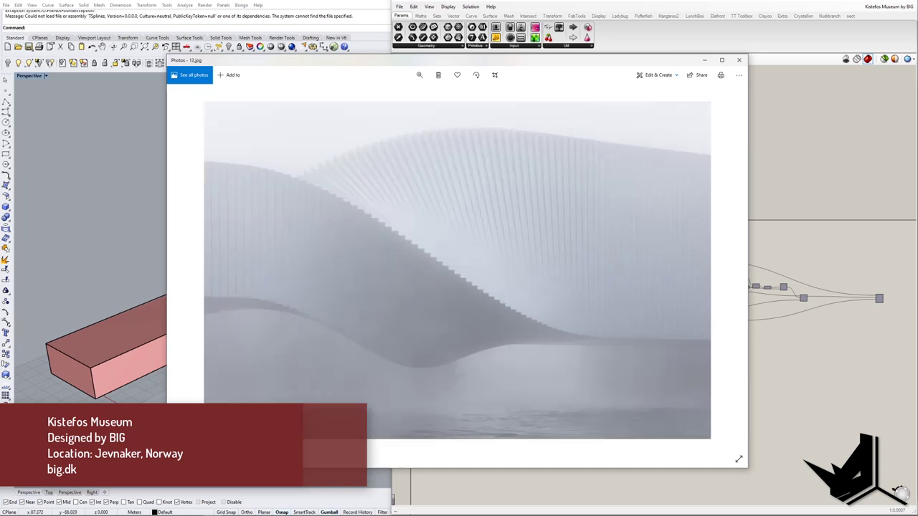
Switch to the browser and play the designboom video about the museum.
left_click(39, 504)
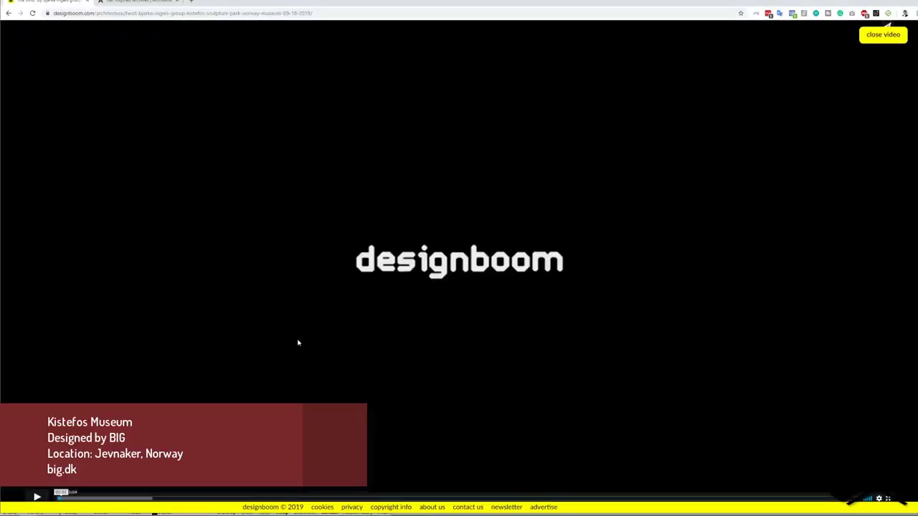
left_click(35, 498)
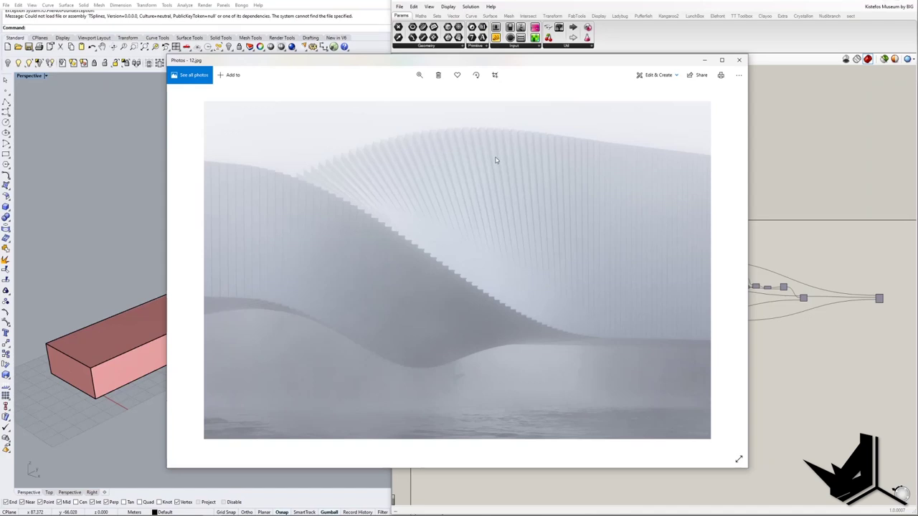
Back in the photo viewer, review the bridging, twisting and gallery diagrams and the renders up to 24.jpg, and minimize the viewer.
key("Right")
key("Right")
key("Right")
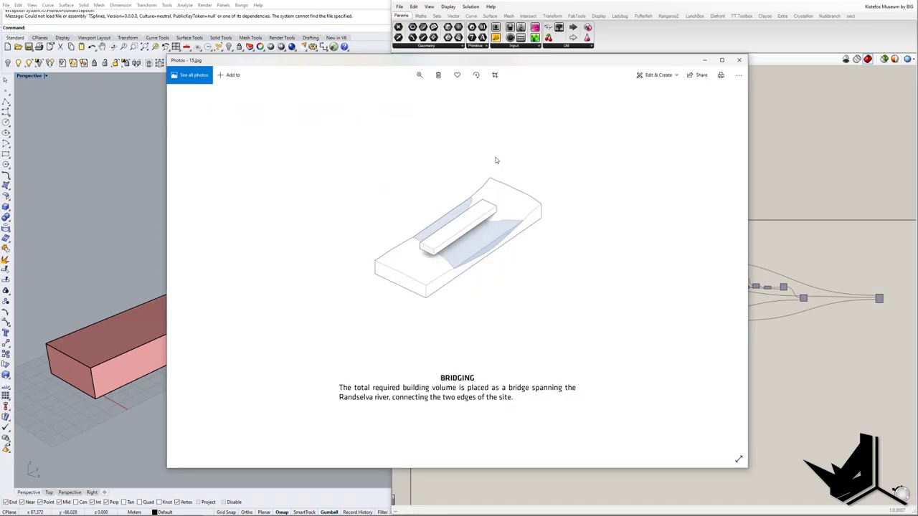
key("Right")
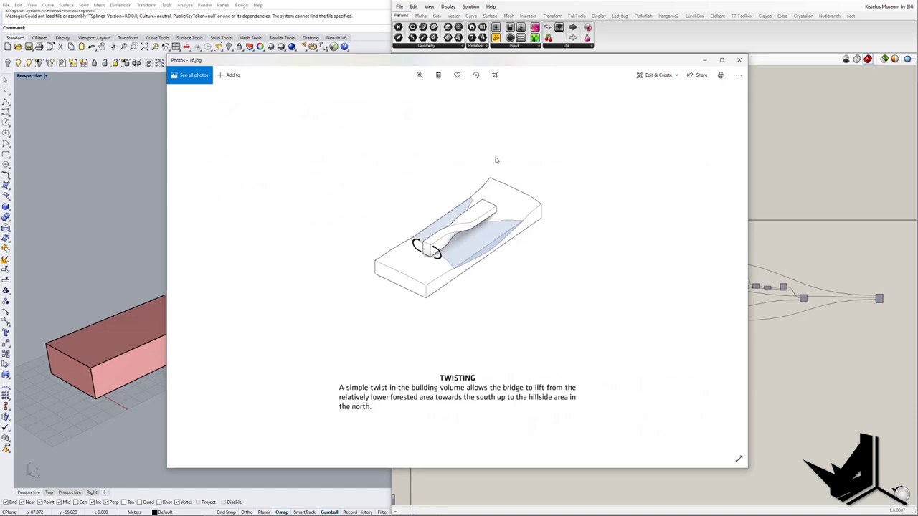
key("Right")
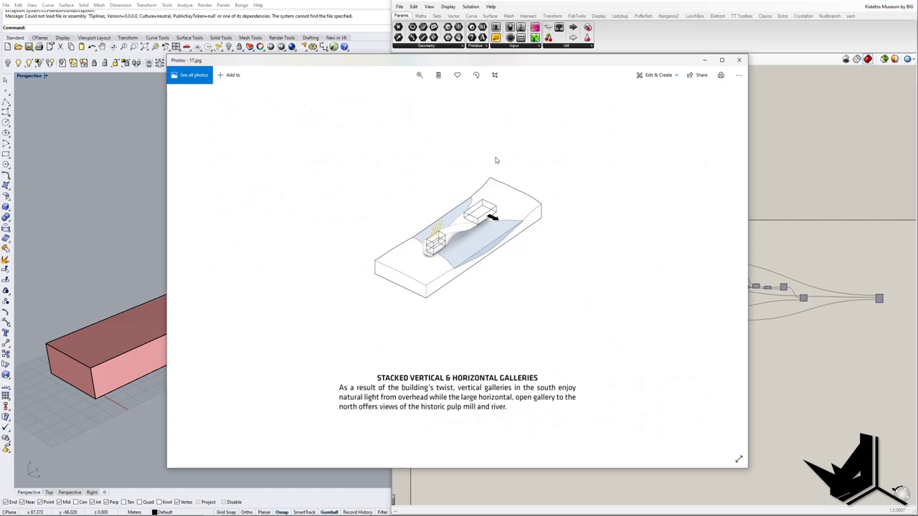
key("Right")
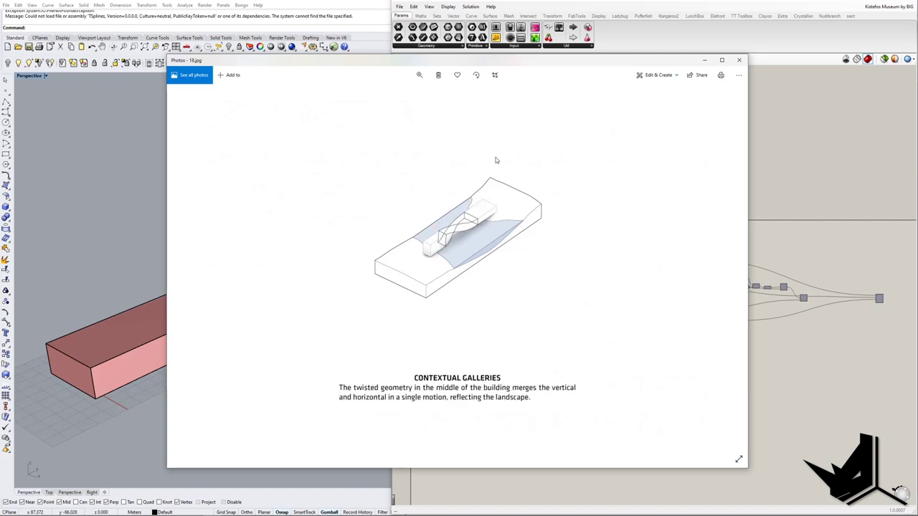
key("Right")
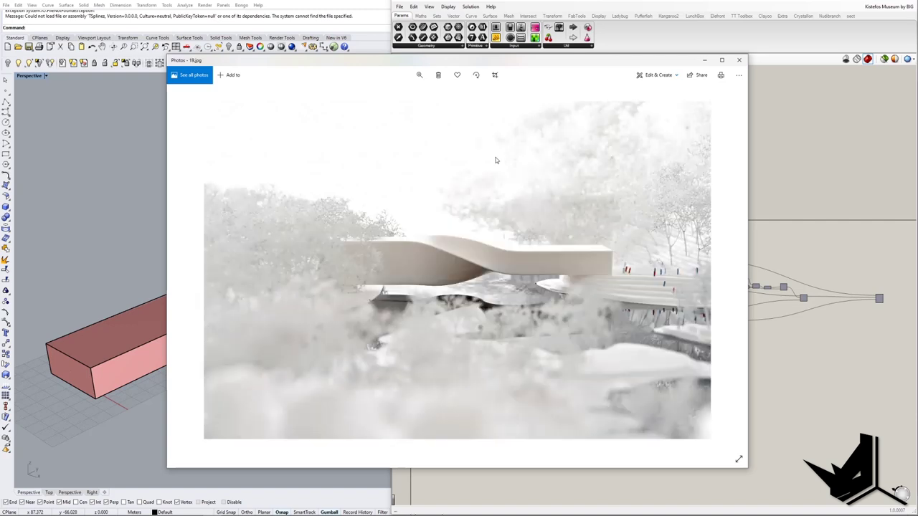
key("Right")
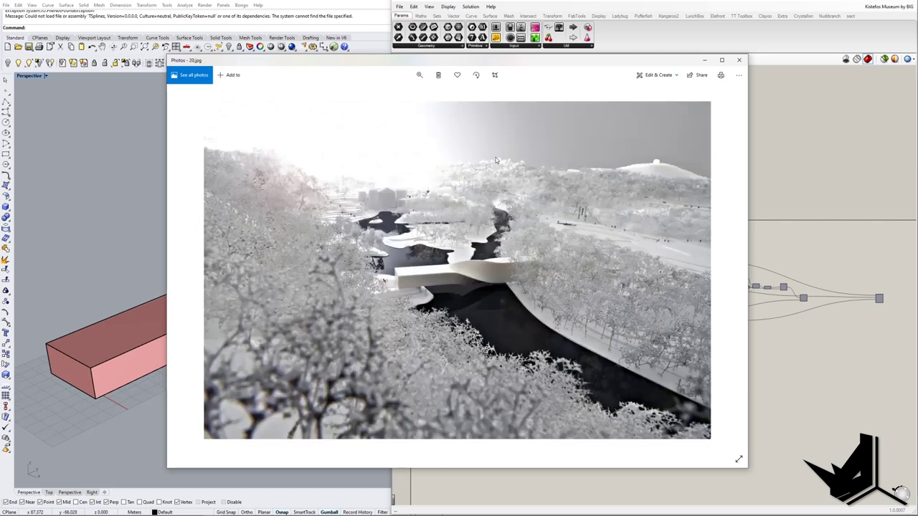
key("Right")
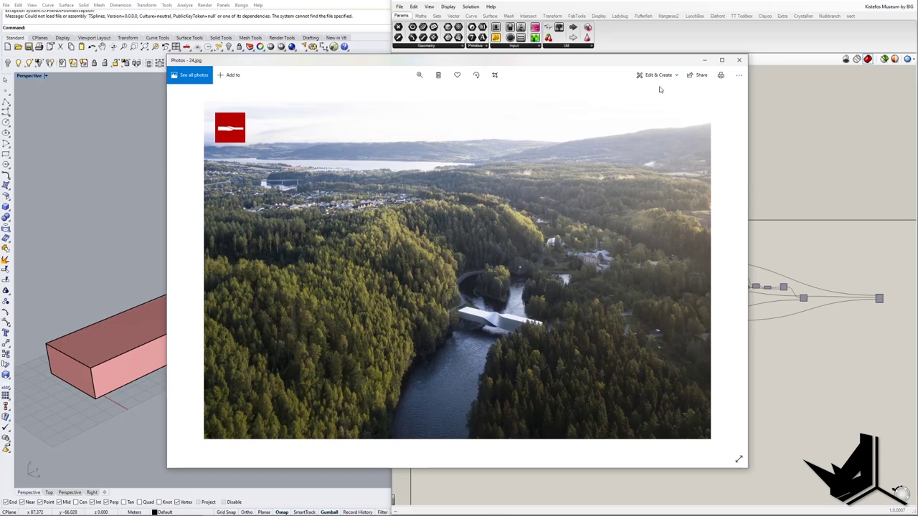
left_click(703, 62)
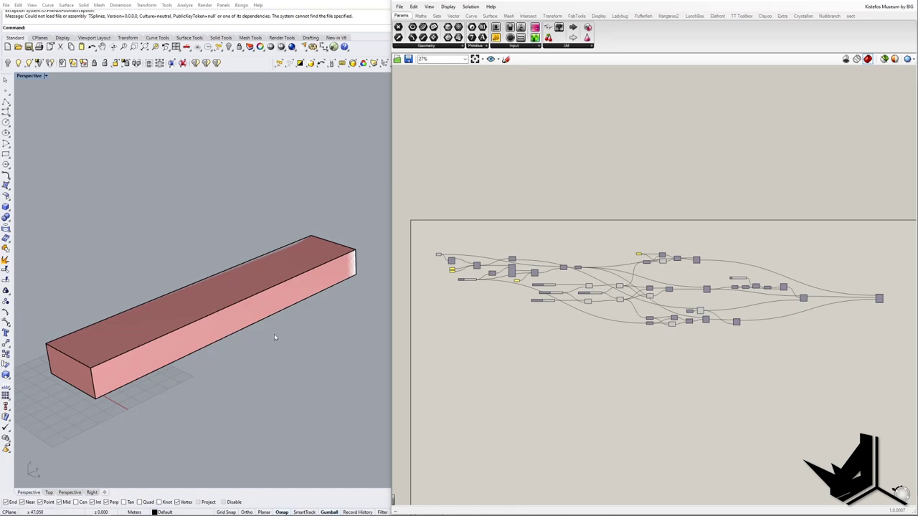
Select the long box extrusion in the Rhino perspective view and inspect it from another angle.
right_click_drag(233, 332, 215, 308)
left_click(263, 282)
right_click_drag(251, 356, 209, 310)
right_click_drag(159, 256, 259, 306, "shift")
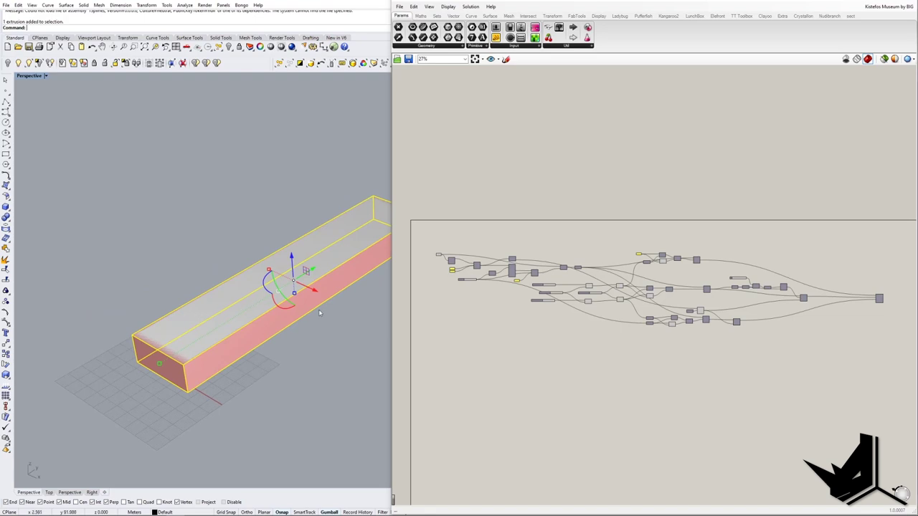
Examine the options of the Brep parameter at the start of the Grasshopper definition and close them without changing anything.
right_click_drag(490, 308, 586, 352)
scroll(530, 294, "up", 8)
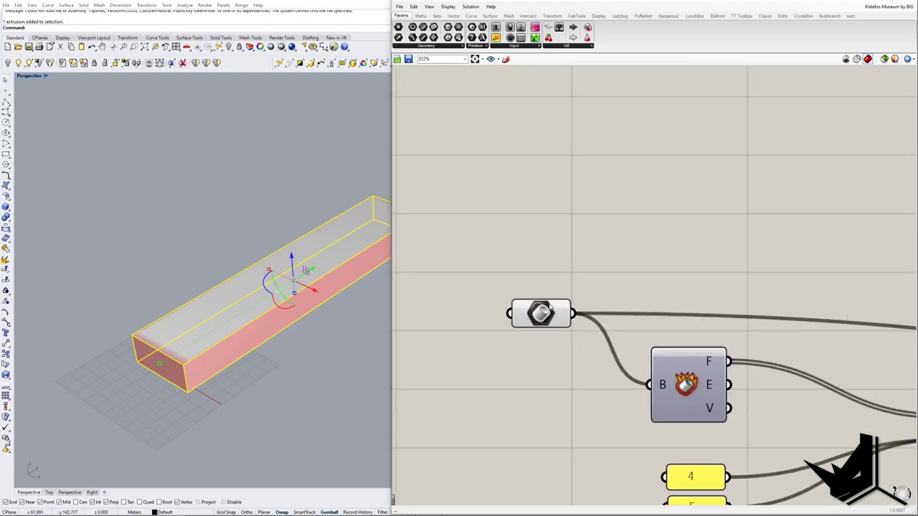
scroll(558, 334, "down", 1)
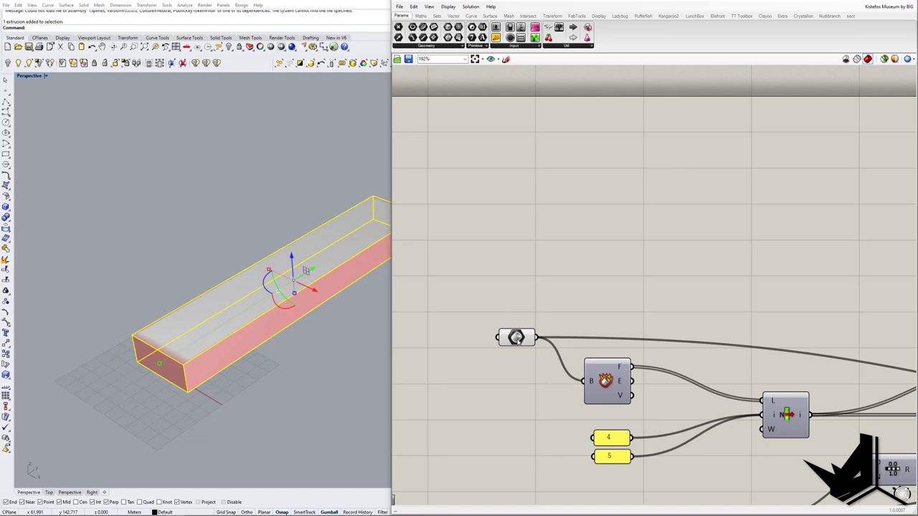
right_click(517, 339)
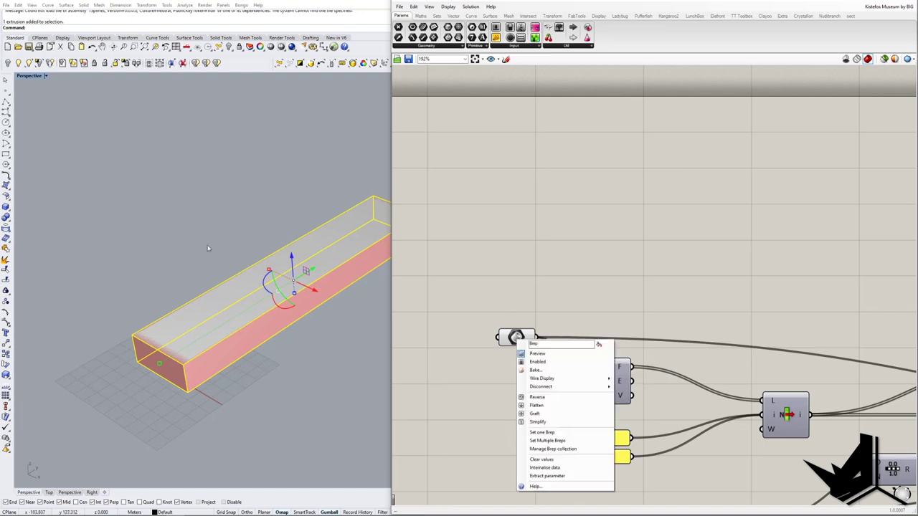
left_click(175, 280)
Hide the original box extrusion in Rhino, leaving only the Grasshopper preview.
right_click_drag(245, 310, 231, 290, "shift")
left_click(166, 276)
left_click(8, 63)
Enable the preview of the Deconstruct Brep component and inspect the box's faces, edges and vertices from several angles.
right_click_drag(627, 325, 545, 302)
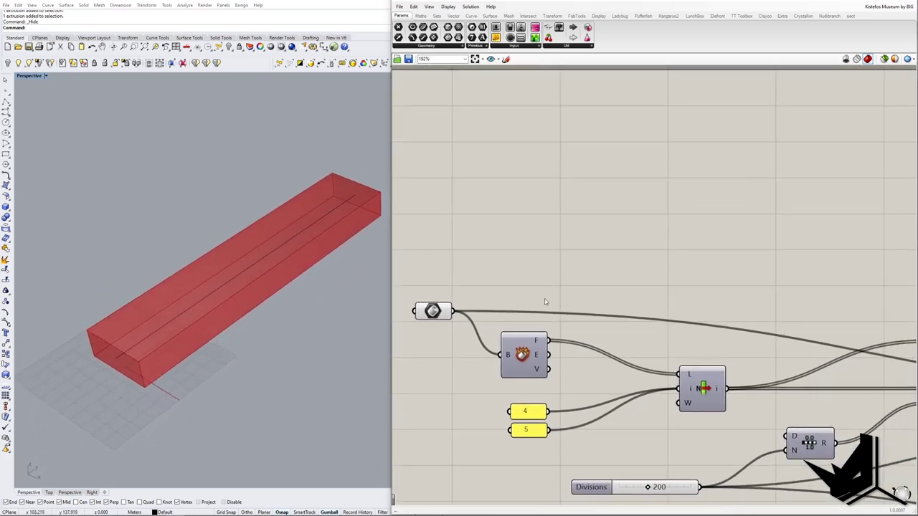
left_click(521, 353)
right_click(522, 353)
left_click(544, 368)
right_click_drag(279, 301, 191, 362)
right_click_drag(212, 362, 211, 320)
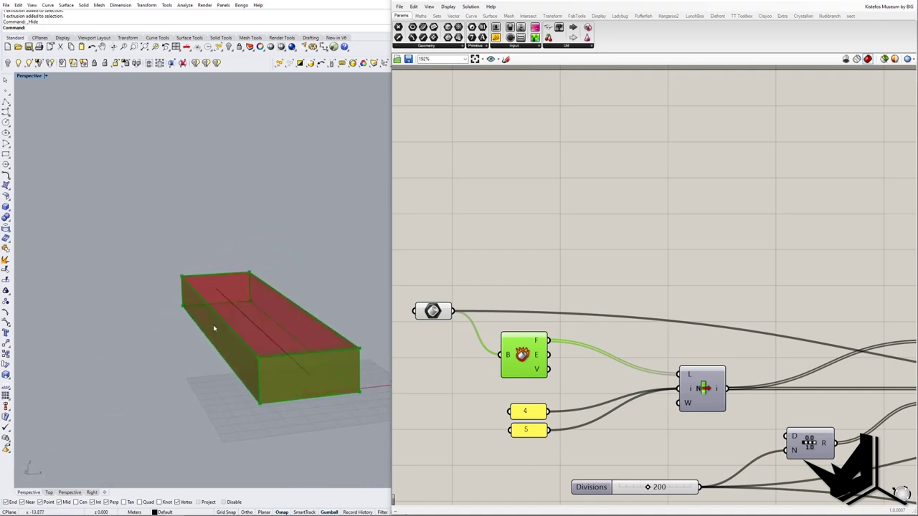
right_click_drag(256, 365, 96, 374)
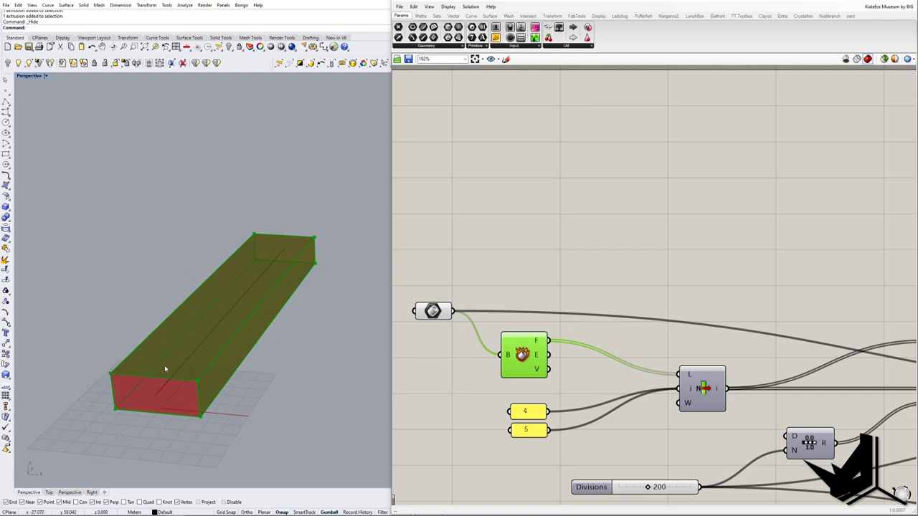
mouse_move(539, 344)
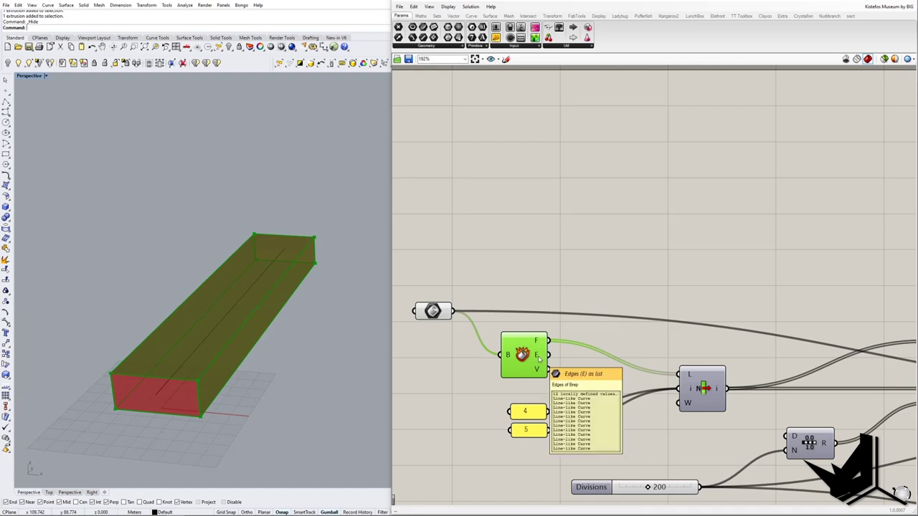
mouse_move(539, 371)
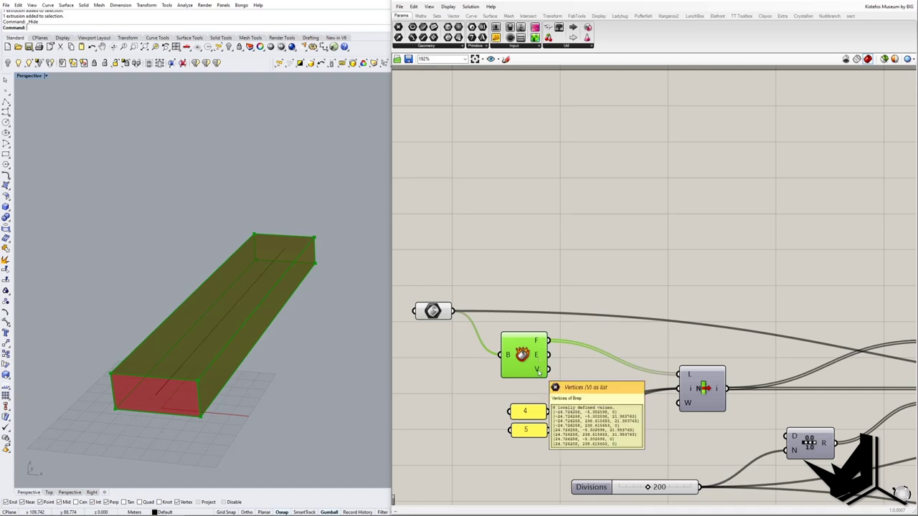
Turn off the Deconstruct Brep preview and turn on the preview of the List Item component that extracts faces 4 and 5.
scroll(544, 373, "down", 2)
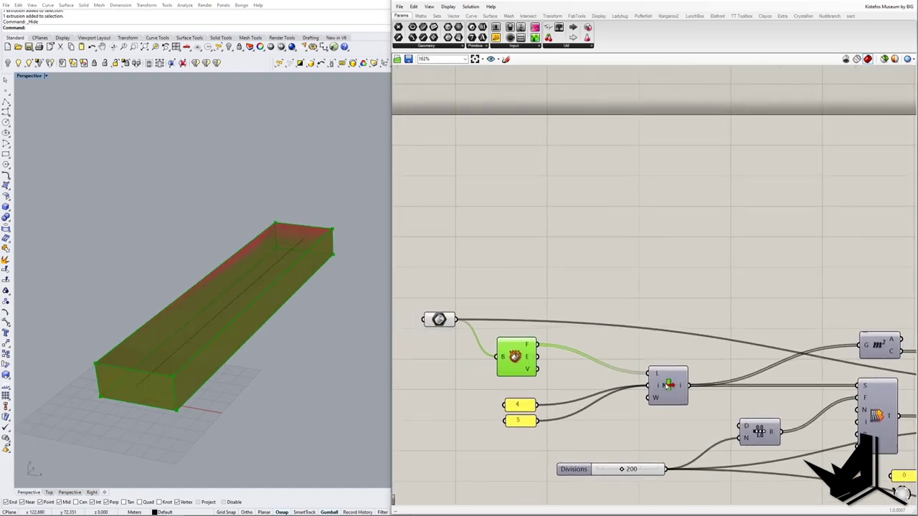
right_click_drag(578, 402, 563, 371)
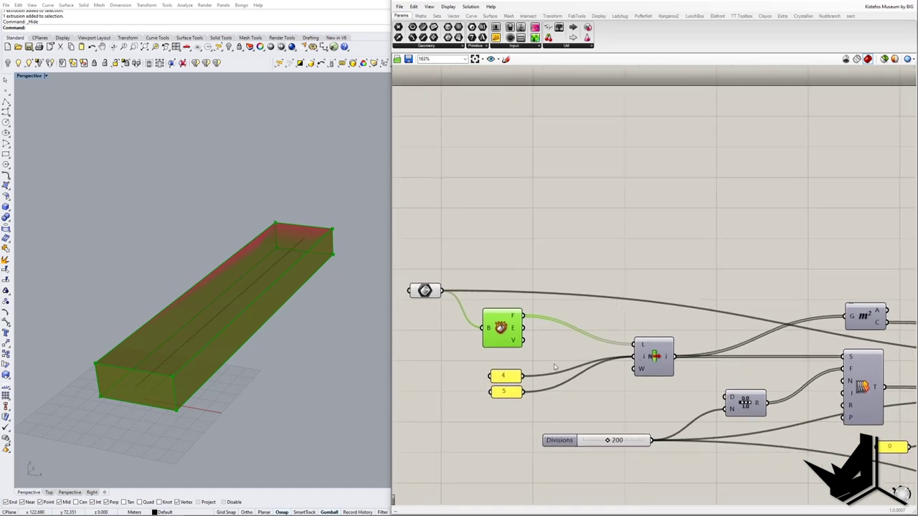
right_click(503, 325)
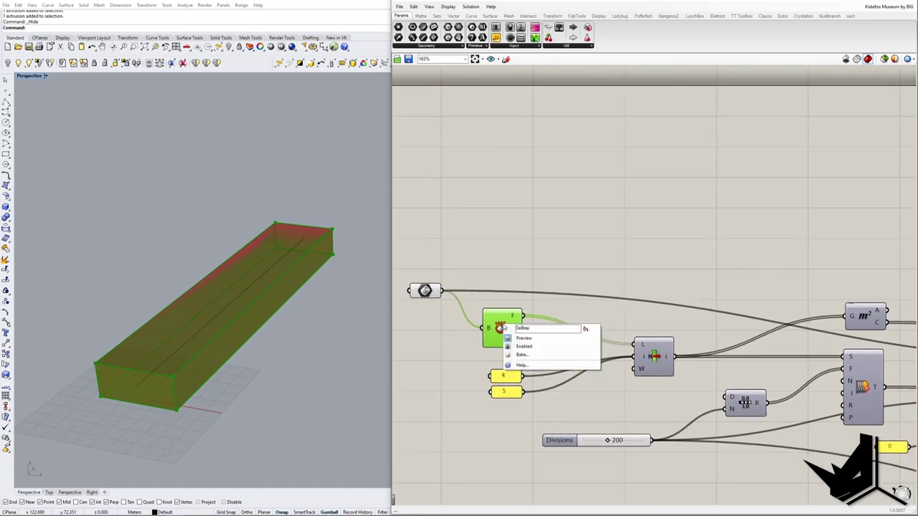
left_click(523, 339)
right_click_drag(572, 342, 525, 350)
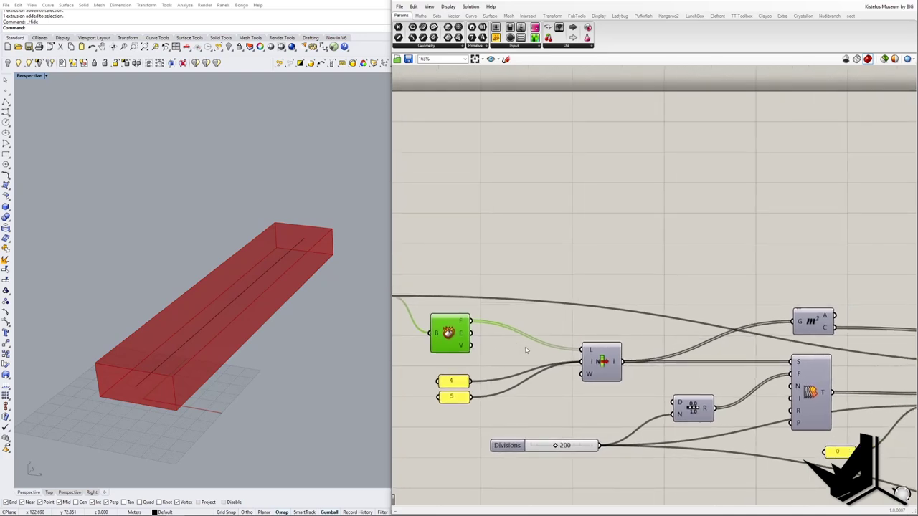
right_click(607, 365)
left_click(620, 376)
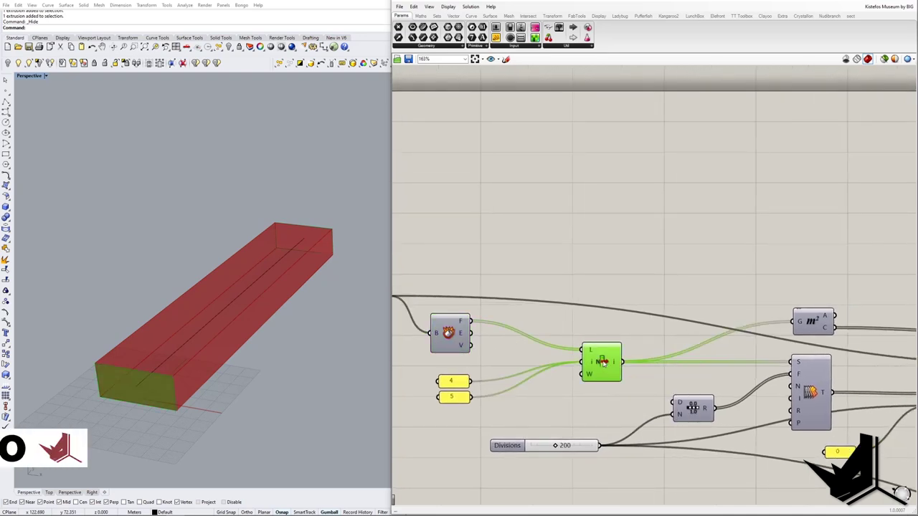
Capture a snip of the box in the viewport and sketch parallel red section lines across it with the pen.
right_click_drag(145, 388, 373, 294)
right_click_drag(785, 384, 766, 379)
right_click_drag(272, 329, 309, 348, "shift")
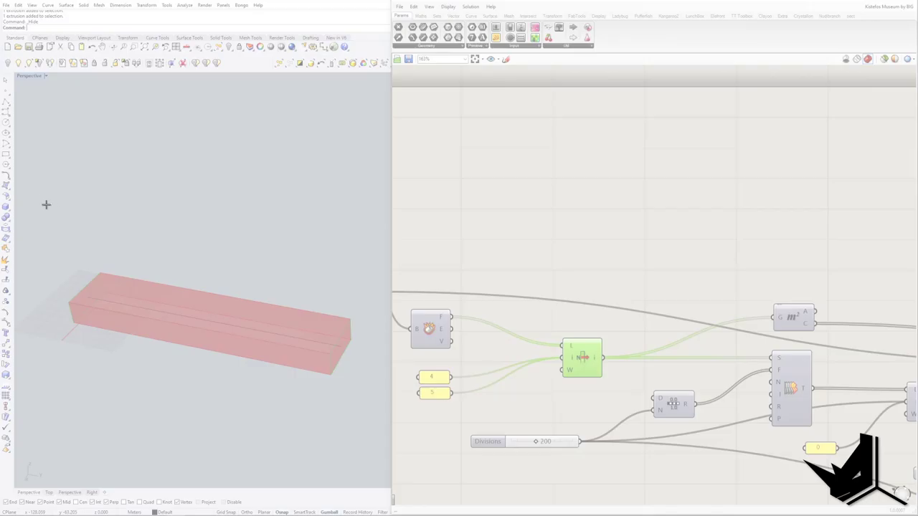
left_click_drag(46, 204, 441, 433)
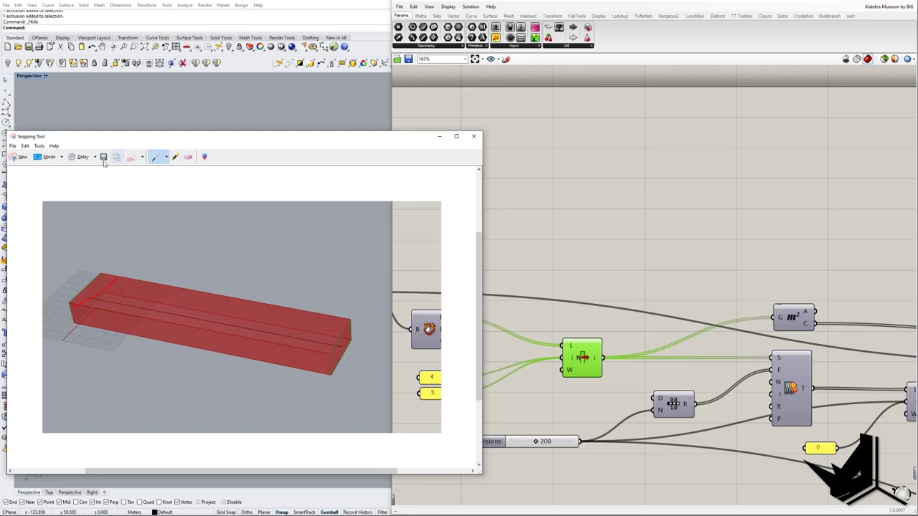
left_click(189, 156)
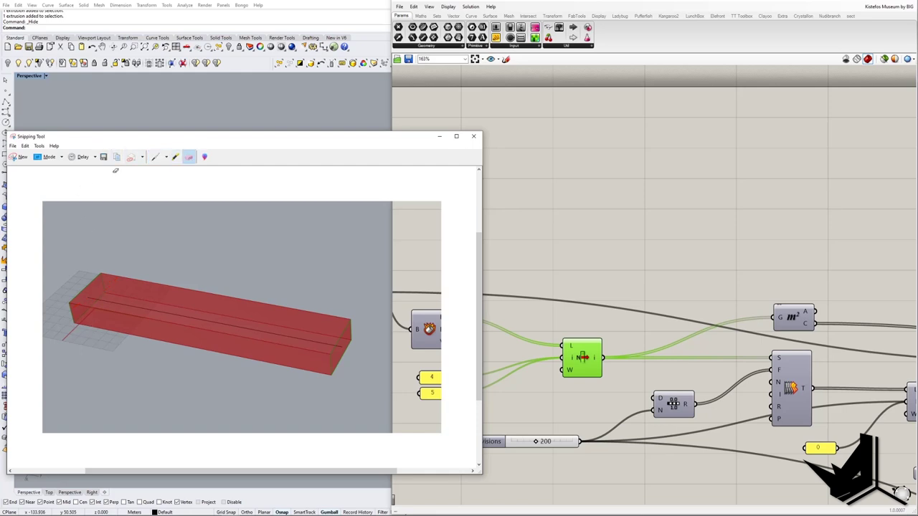
left_click(154, 157)
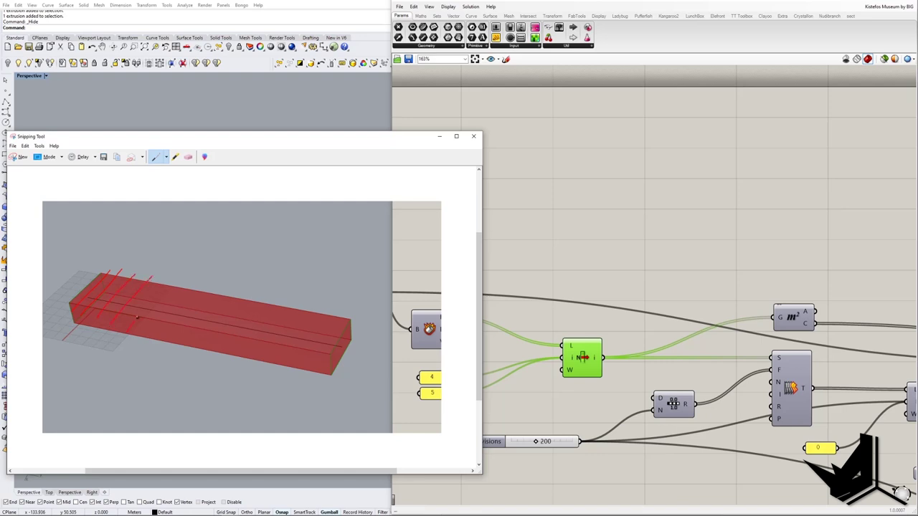
left_click_drag(215, 368, 262, 295)
left_click(438, 137)
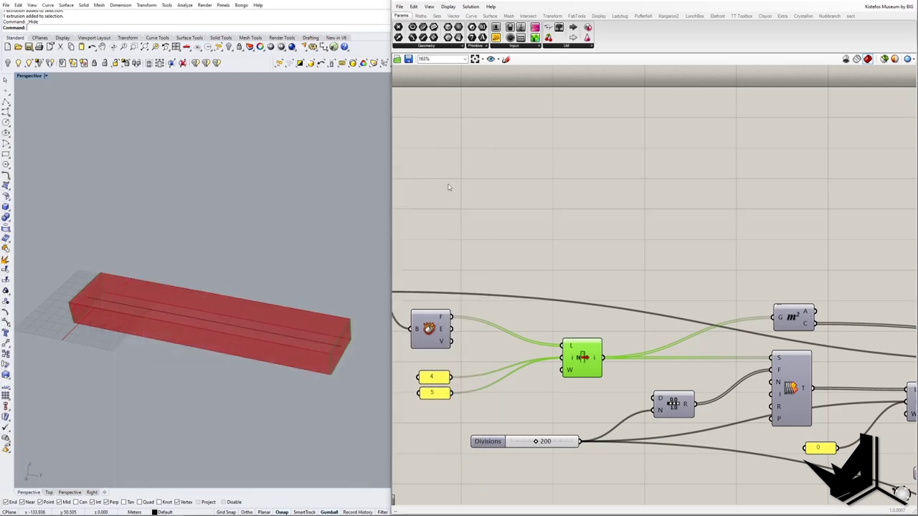
Look through the Pufferfish surface components for the tween surface tools without placing any.
left_click(643, 16)
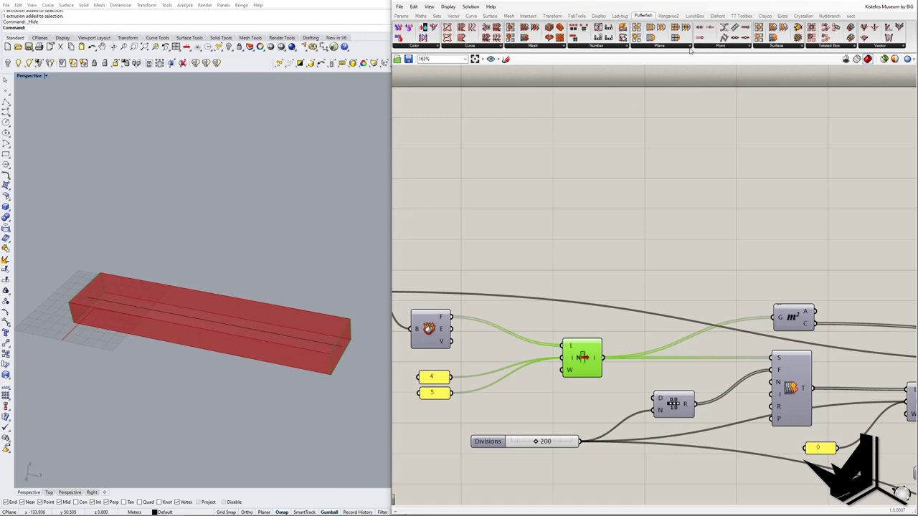
left_click(787, 48)
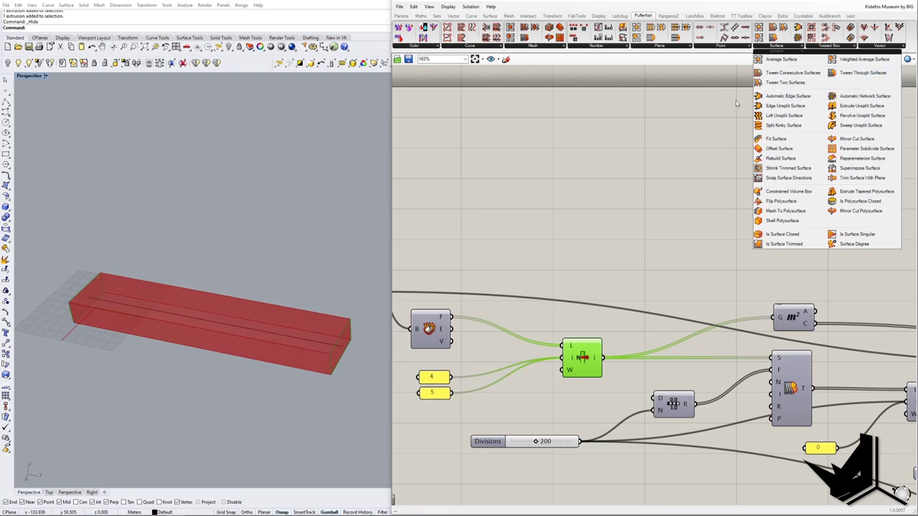
left_click(610, 237)
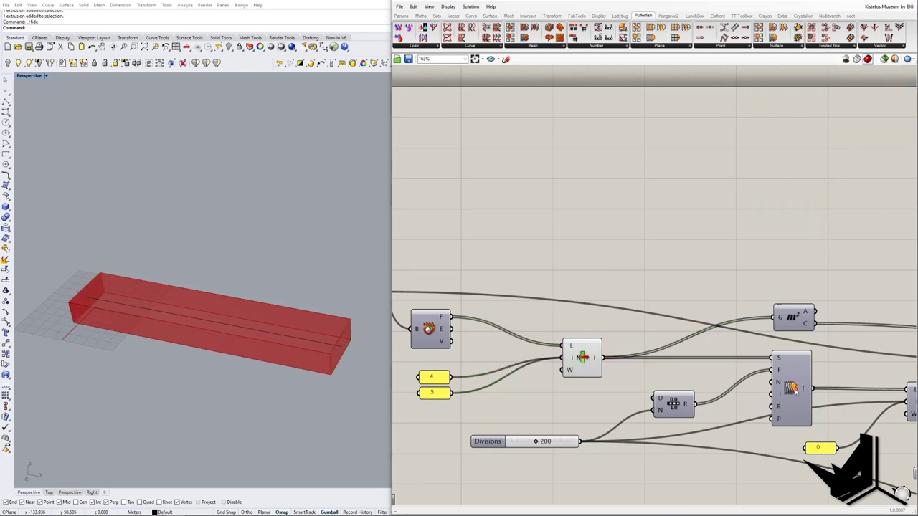
Highlight the List Item end faces on the box and examine the Surfaces input of the Tween Through Surfaces component.
right_click_drag(693, 286, 629, 234)
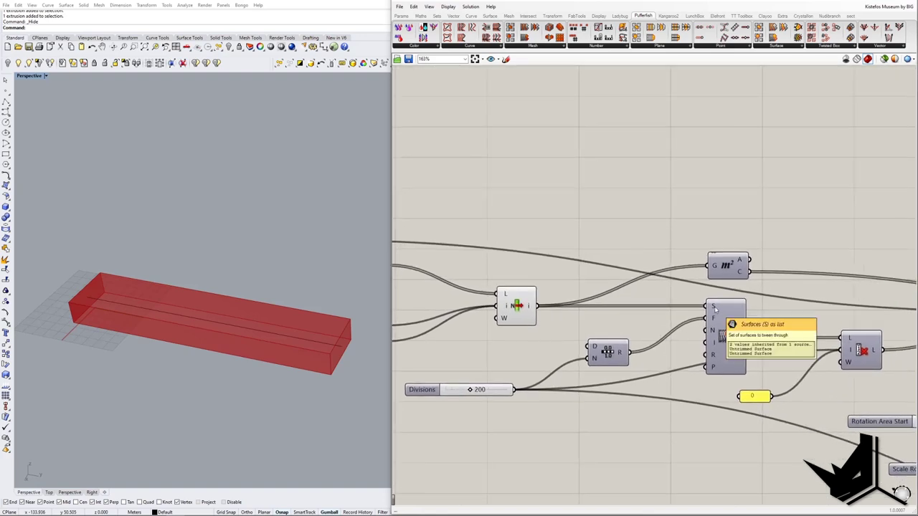
right_click_drag(378, 344, 340, 348)
left_click(515, 307)
right_click_drag(308, 287, 397, 337)
mouse_move(655, 352)
right_mouse_down()
mouse_move(714, 345)
mouse_move(653, 369)
right_mouse_up()
right_click_drag(358, 359, 357, 318)
right_click_drag(689, 345, 615, 359)
mouse_move(608, 360)
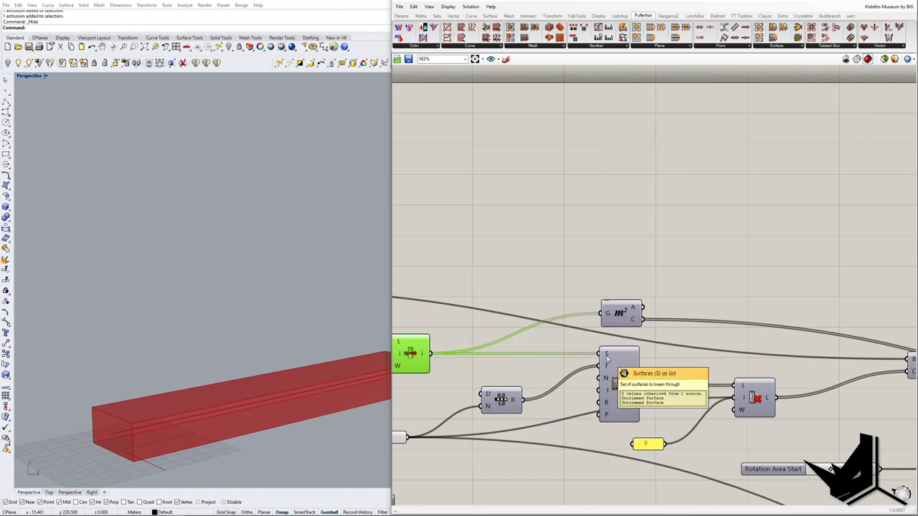
left_click(702, 371)
scroll(706, 380, "down", 4)
scroll(628, 399, "up", 4)
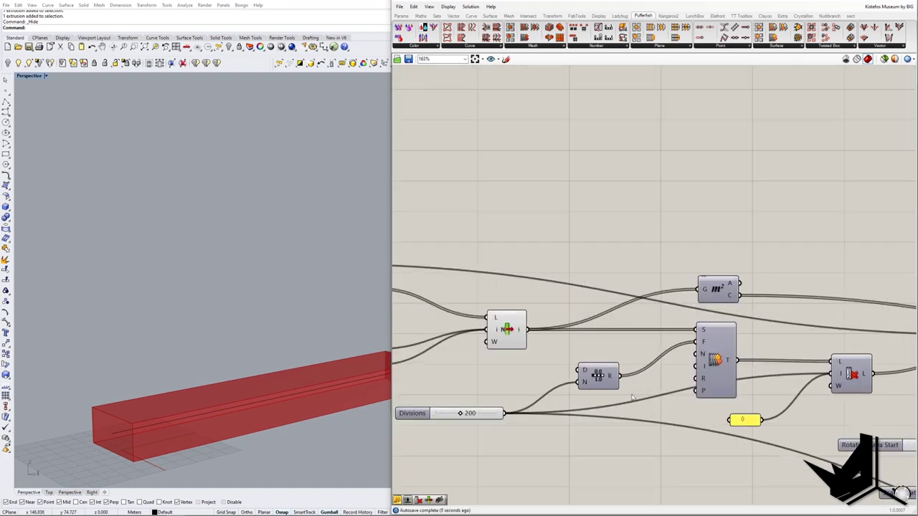
Turn on the preview of the Tween Through Surfaces component and inspect the section surfaces along the box.
right_click_drag(585, 385, 555, 392)
right_click_drag(353, 406, 311, 381)
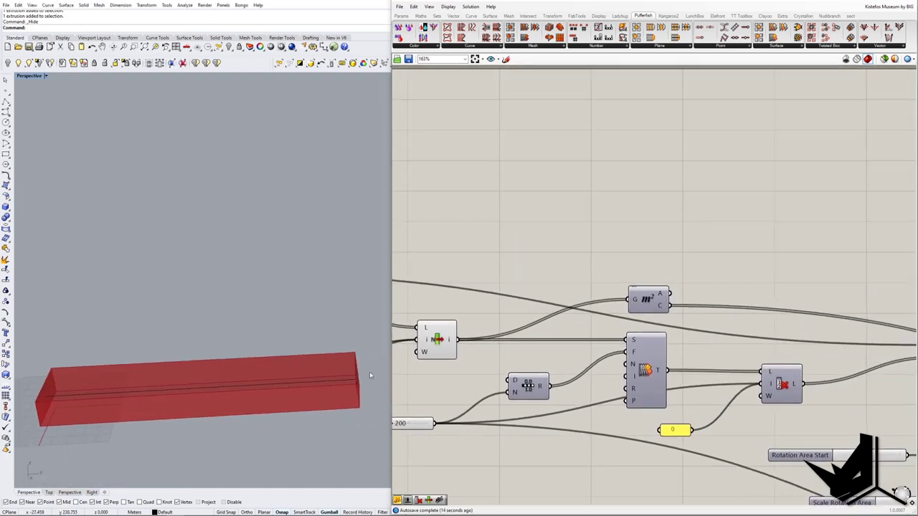
left_click(645, 370)
right_click(645, 370)
left_click(667, 382)
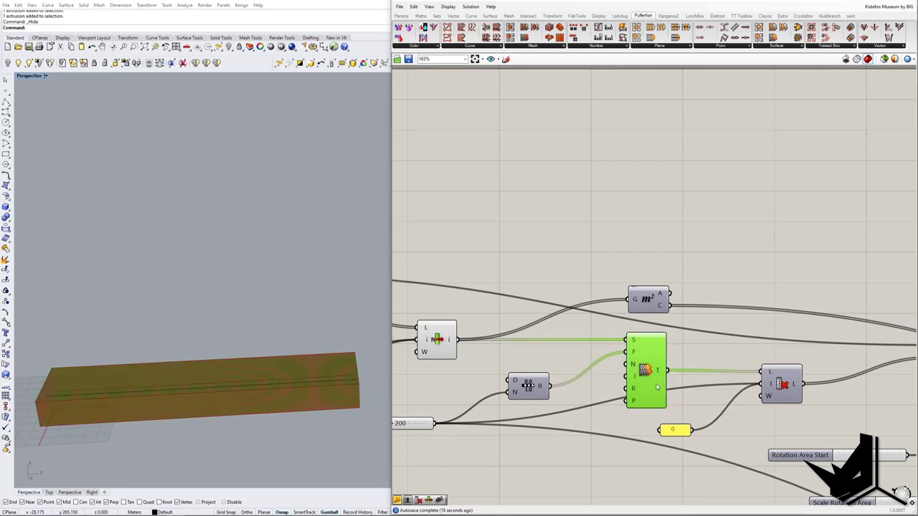
right_click_drag(266, 389, 230, 391)
scroll(295, 361, "up", 10)
right_click_drag(309, 370, 329, 368)
scroll(327, 368, "down", 6)
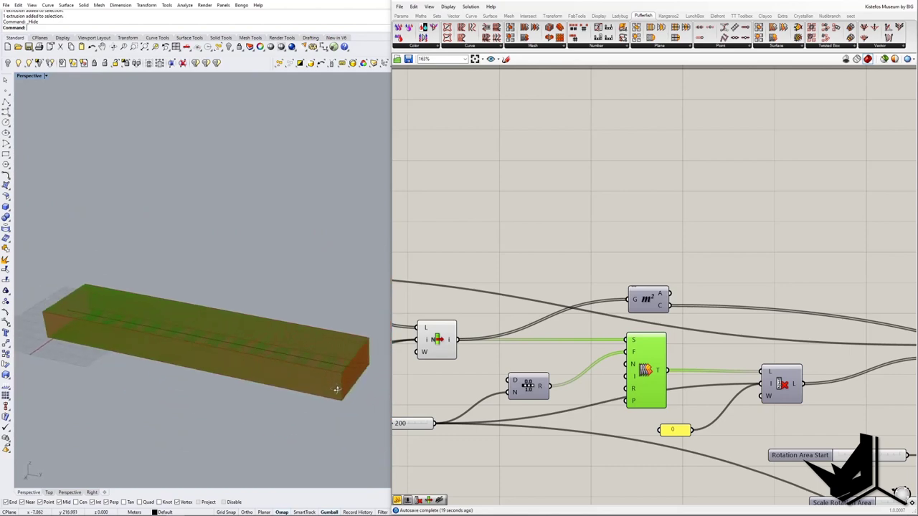
Set the Divisions slider to 190.
right_click_drag(462, 379, 578, 367)
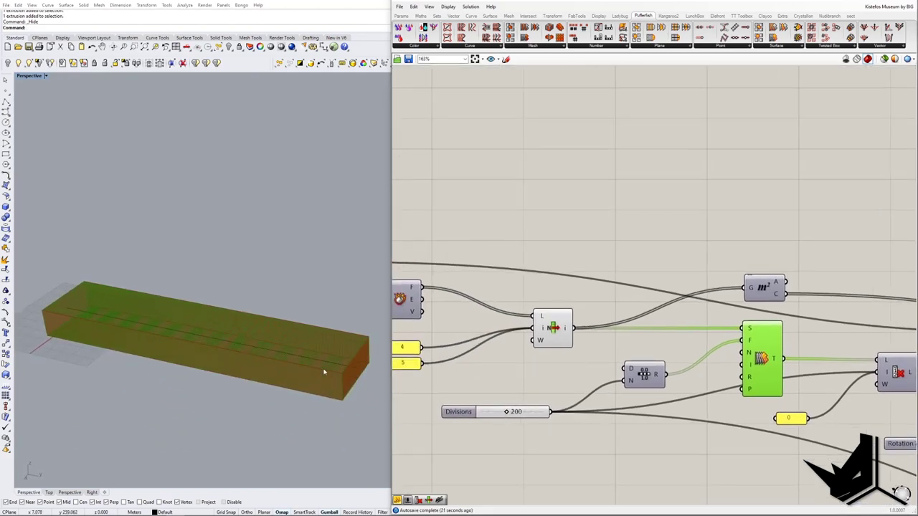
scroll(332, 365, "up", 4)
scroll(332, 366, "up", 3)
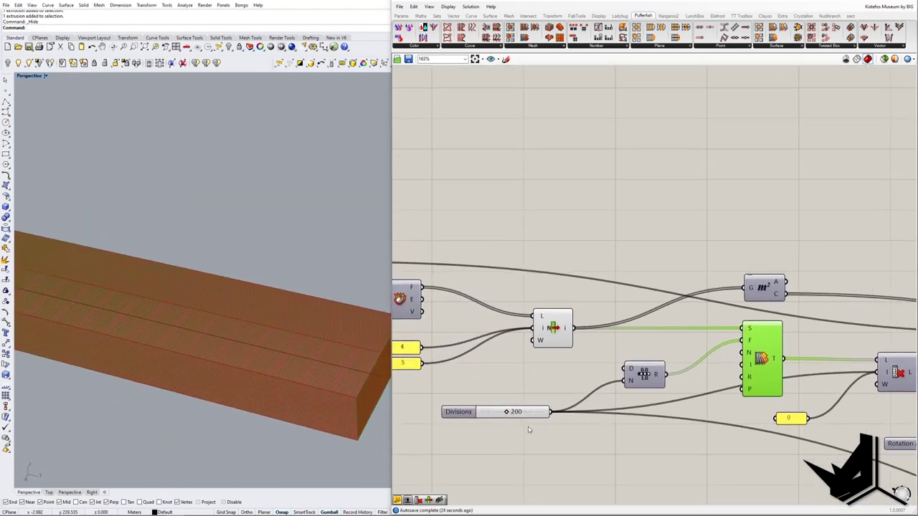
scroll(530, 430, "up", 3)
left_click(514, 406)
double_click(513, 406)
type("190")
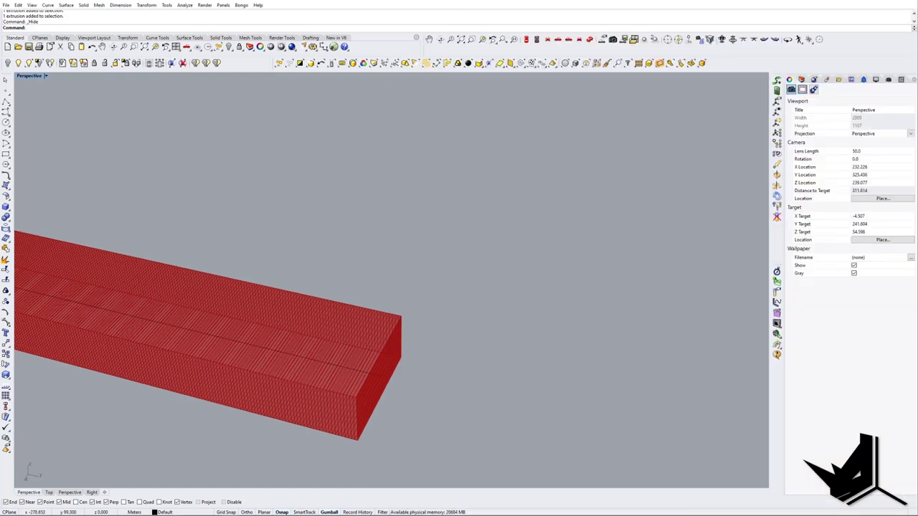
left_click(340, 2)
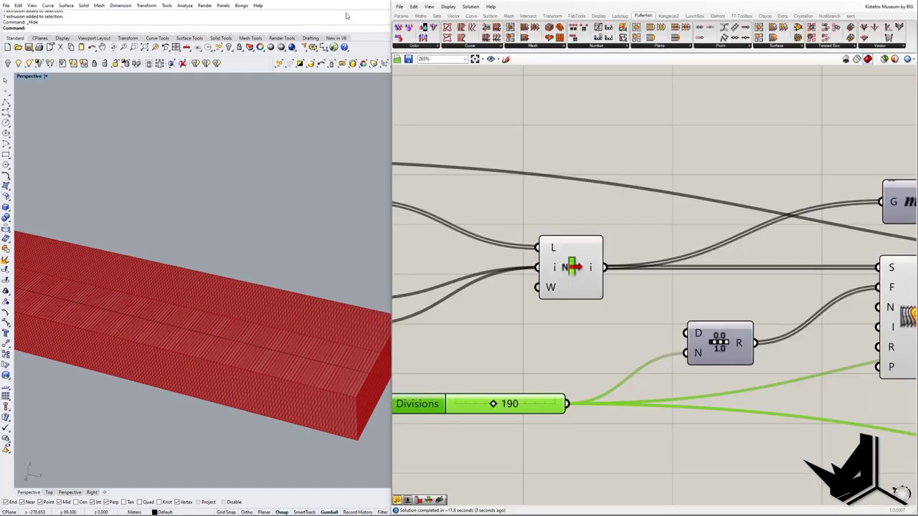
Set the Divisions slider back to 200.
double_click(512, 407)
type("200")
key("Return")
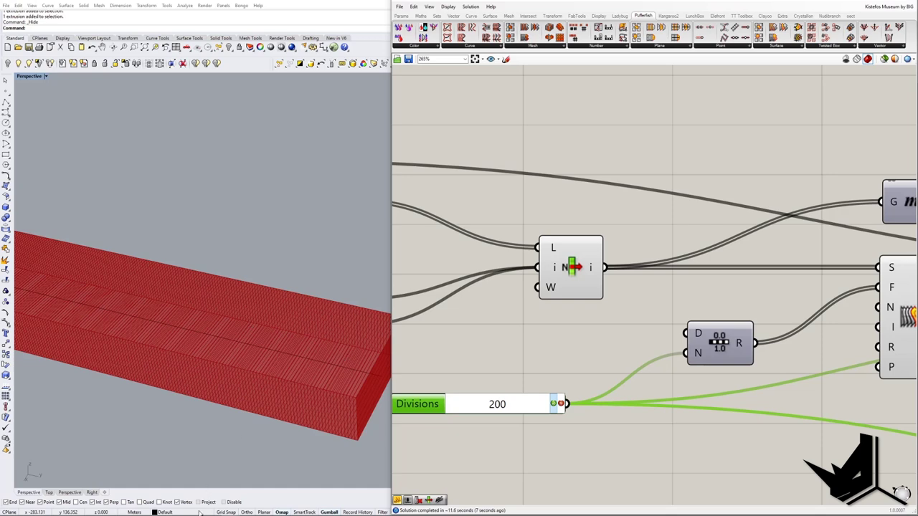
Switch to the Photos viewer, review the museum's twist diagram and facade photos, and close the viewer.
mouse_move(193, 515)
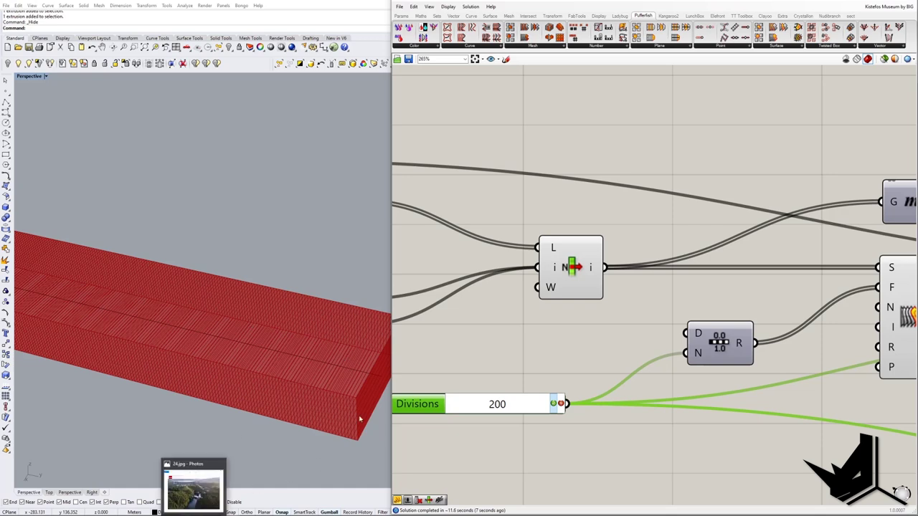
left_click(209, 512)
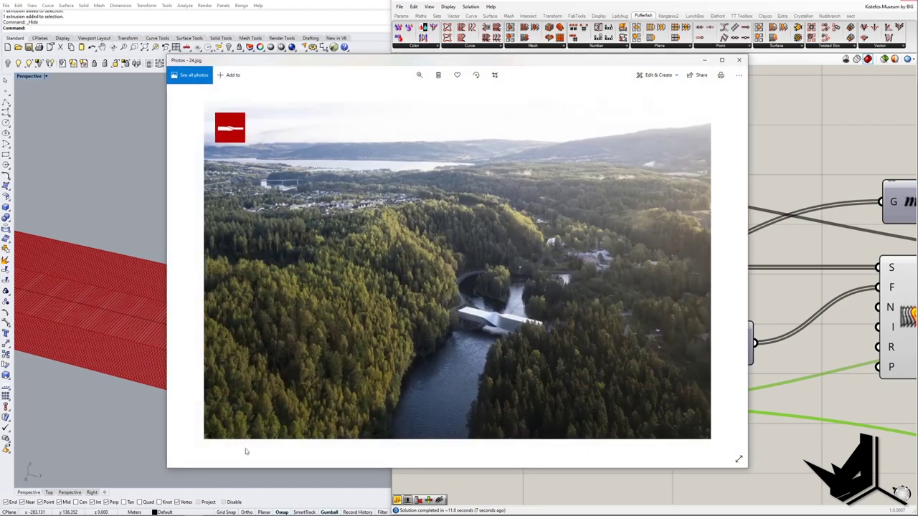
key("Left")
key("Left")
key("Left")
key("Left")
key("Left")
key("Left")
key("Left")
key("Left")
key("Left")
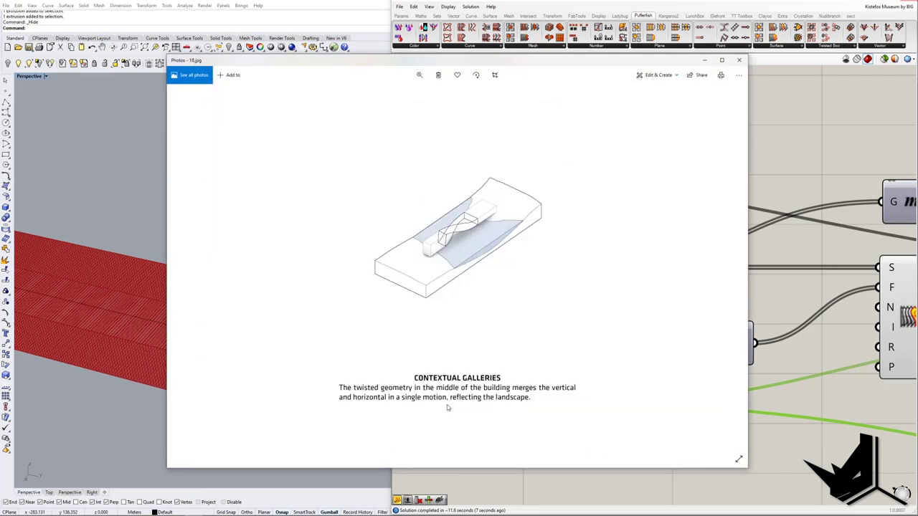
key("Left")
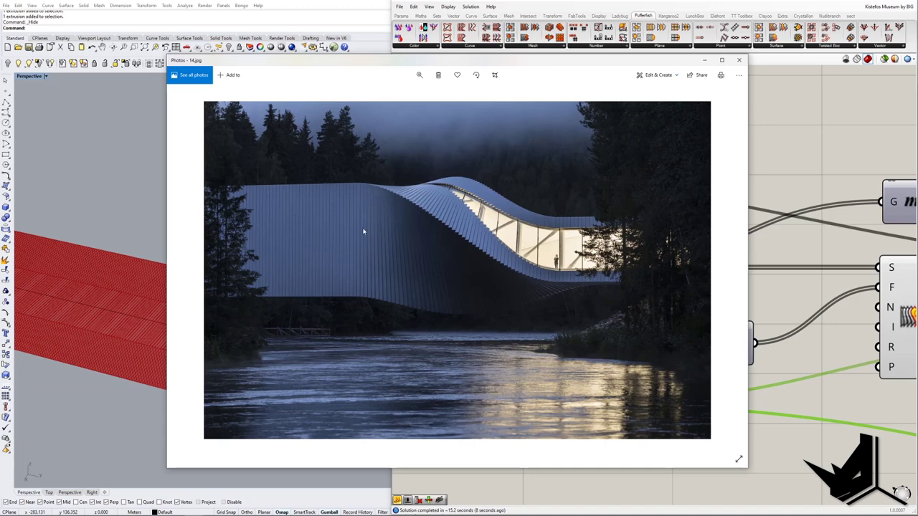
left_click(738, 60)
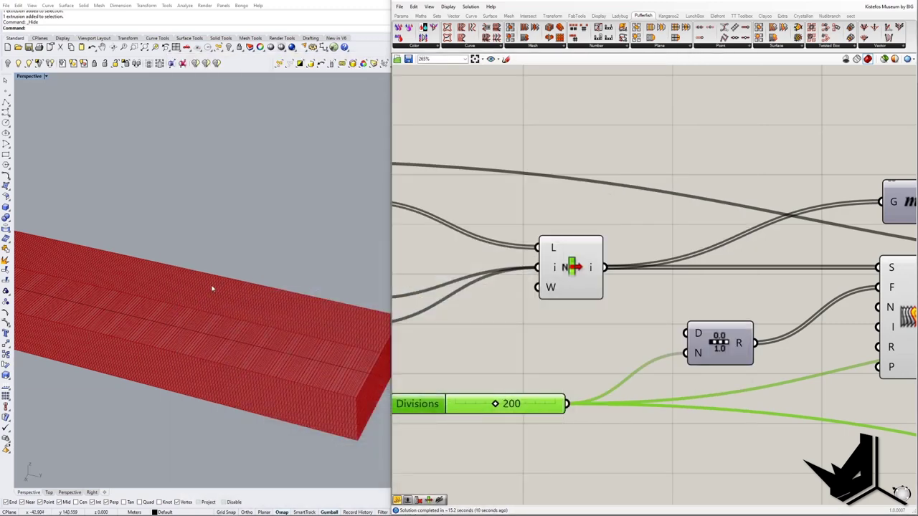
Inspect the closely spaced tween surfaces at the near end of the box with and without the component highlighted.
right_click_drag(134, 305, 201, 319, "shift")
scroll(284, 336, "down", 5)
scroll(225, 319, "up", 6)
scroll(227, 321, "down", 5)
scroll(633, 334, "down", 3)
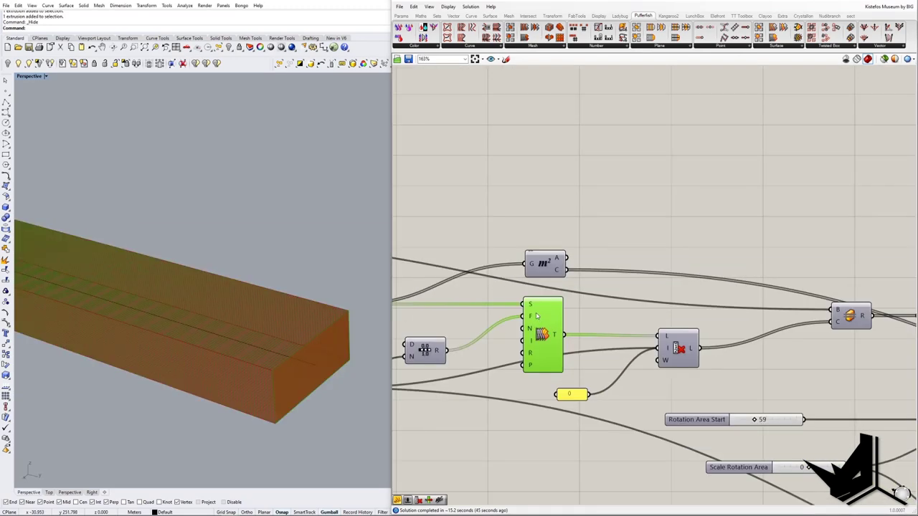
right_click_drag(196, 356, 240, 363, "shift")
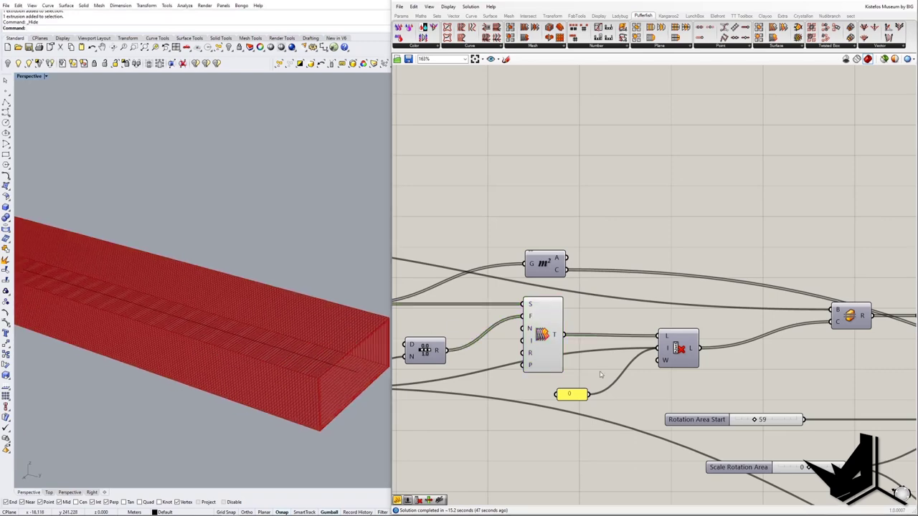
right_click_drag(676, 348, 746, 360)
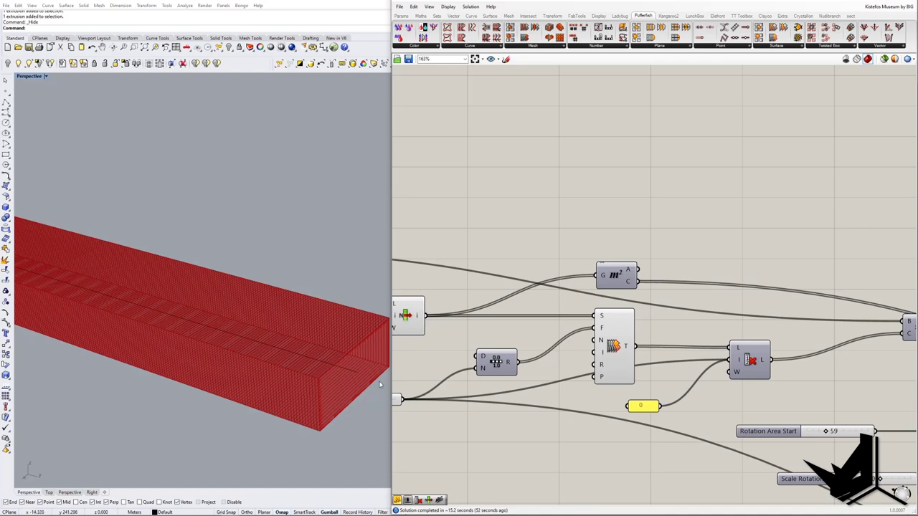
Highlight the Tween Through Surfaces output and examine its first and last sections at both ends of the box.
left_click(749, 359)
left_click(618, 359)
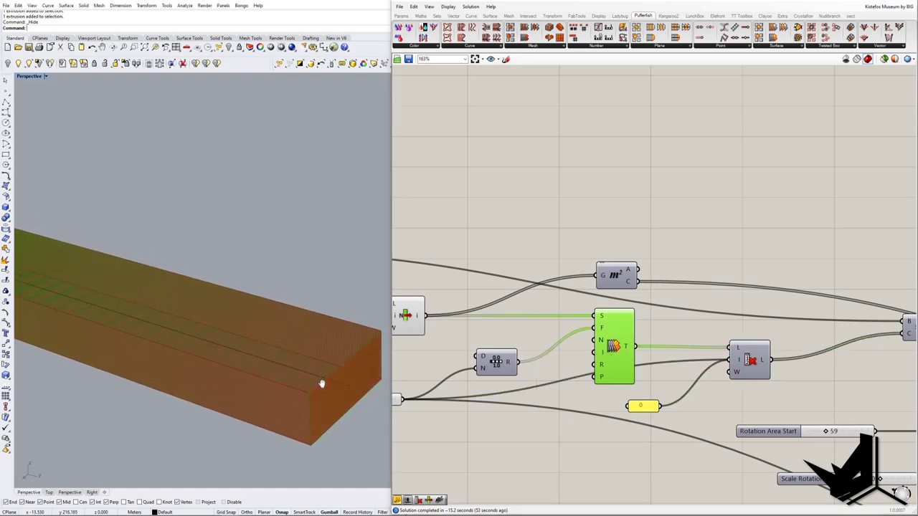
scroll(322, 383, "down", 3)
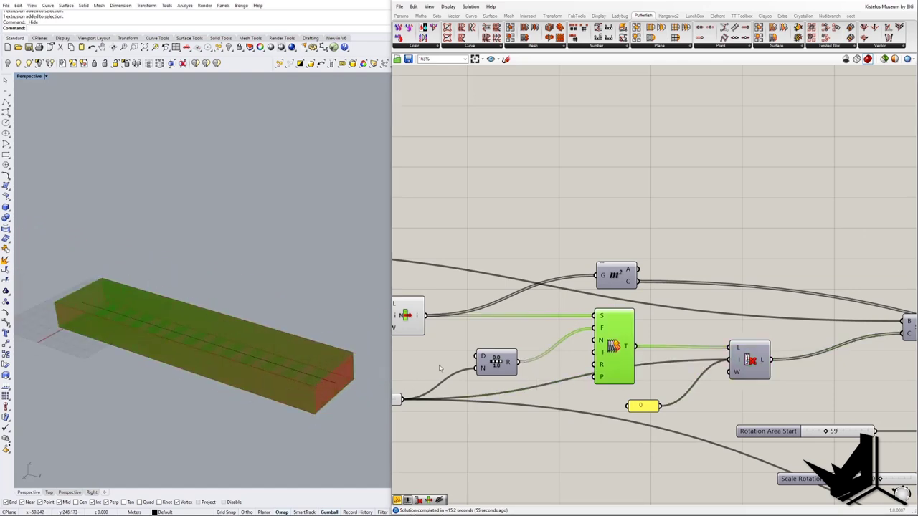
scroll(317, 390, "up", 3)
scroll(316, 367, "down", 3)
right_click_drag(316, 367, 230, 365)
scroll(306, 382, "up", 4)
scroll(306, 382, "down", 4)
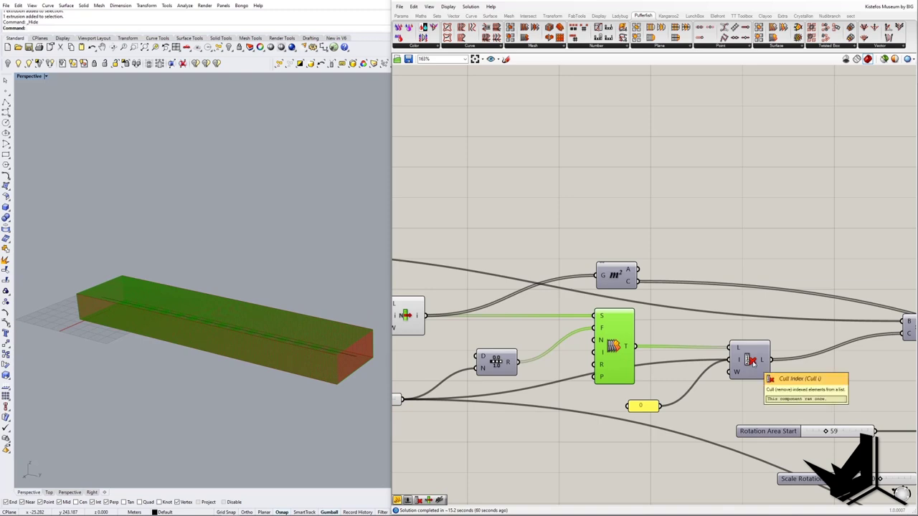
Examine the Cull Index component, its index inputs from the 0 panel and Divisions slider, and the corresponding end surfaces of the box.
right_click_drag(395, 317, 486, 326)
right_click_drag(807, 353, 684, 334)
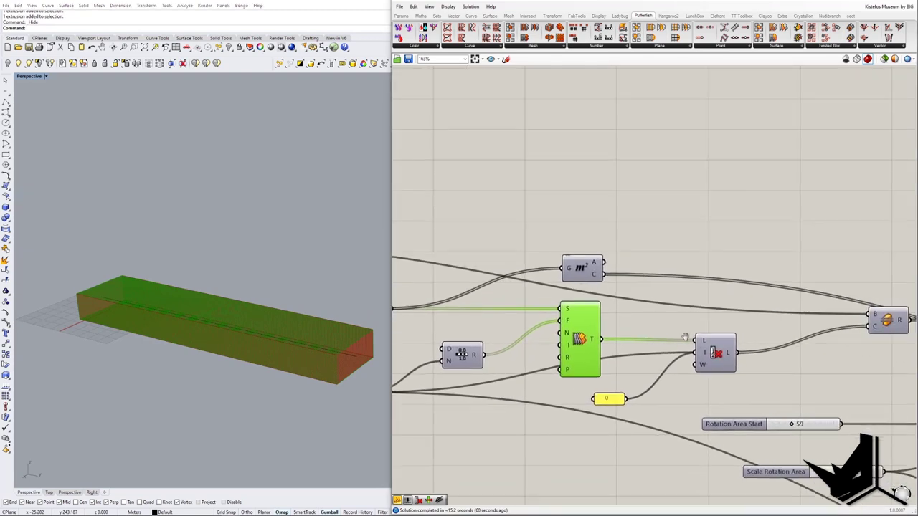
scroll(712, 350, "up", 2)
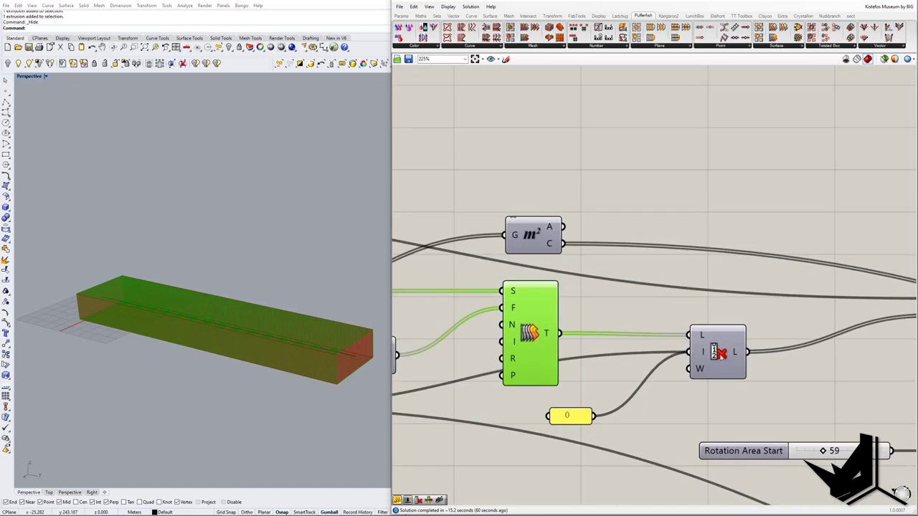
right_click_drag(654, 374, 730, 387)
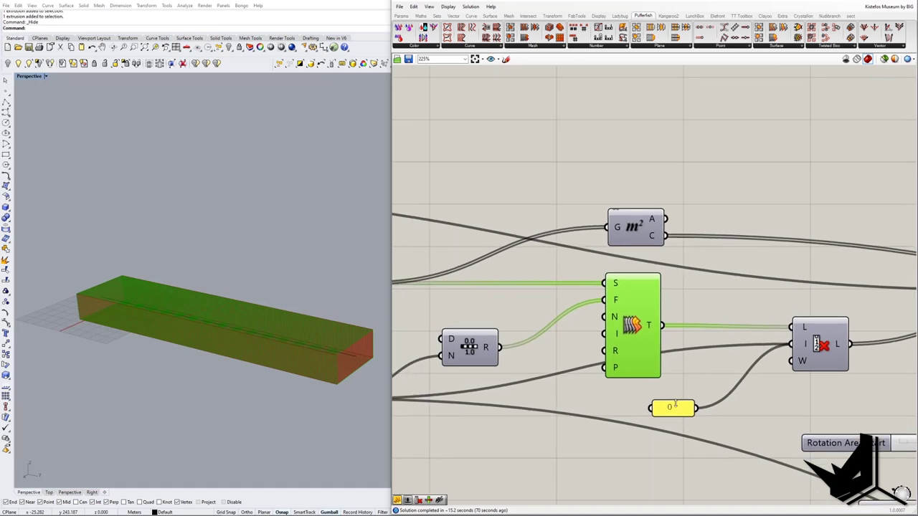
right_click_drag(581, 373, 628, 396)
scroll(718, 374, "down", 2)
scroll(477, 394, "up", 2)
scroll(531, 397, "down", 1)
scroll(531, 397, "down", 3)
scroll(708, 365, "up", 3)
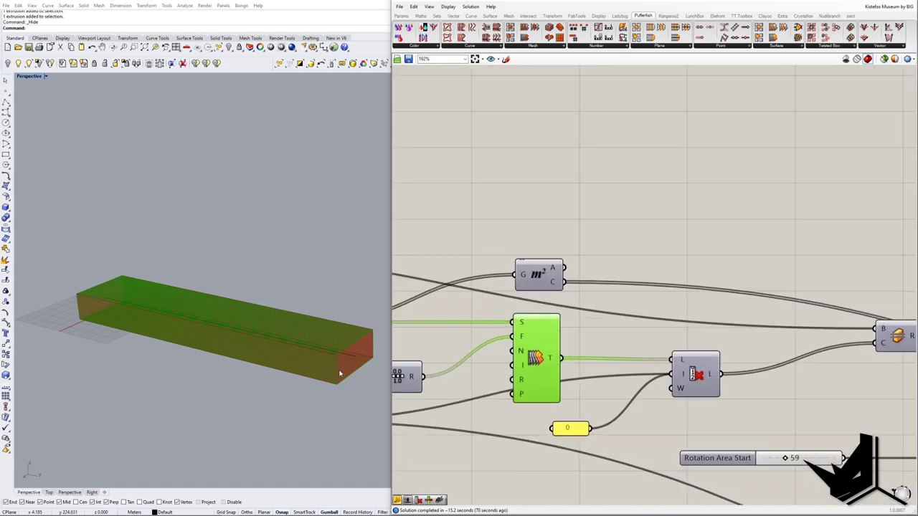
right_click_drag(334, 370, 348, 381)
scroll(349, 382, "up", 2)
scroll(349, 382, "up", 3)
scroll(279, 343, "down", 6)
right_click_drag(270, 349, 282, 349)
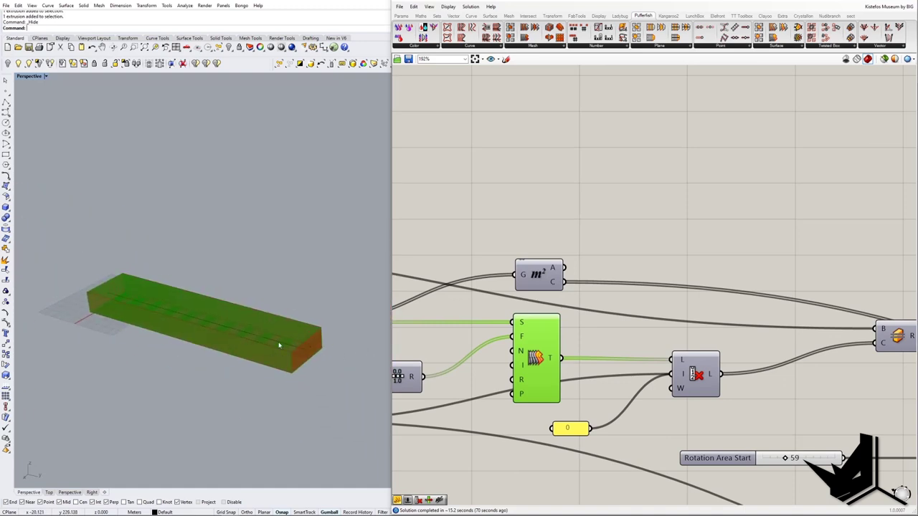
Turn on the Cull Index preview, turn off the Tween Through Surfaces preview, and highlight the Cull Index output.
right_click(694, 370)
left_click(708, 384)
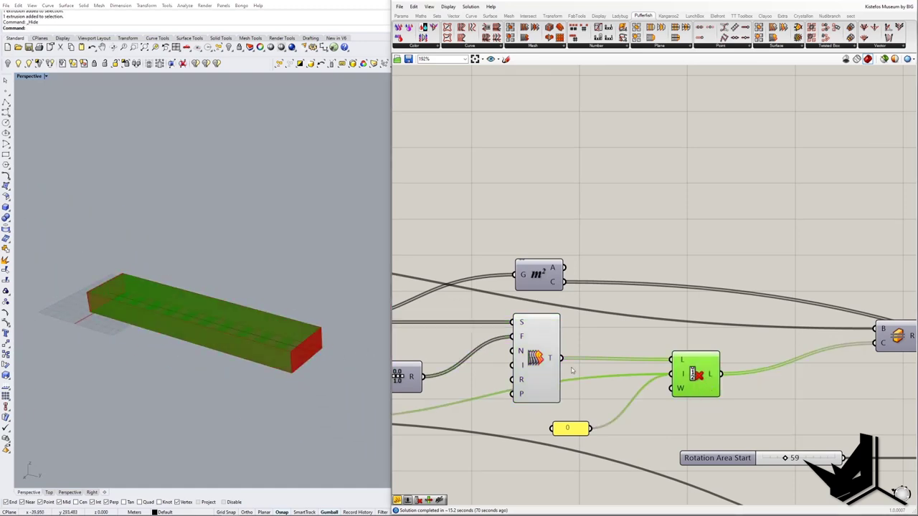
right_click(535, 364)
left_click(556, 377)
left_click(701, 374)
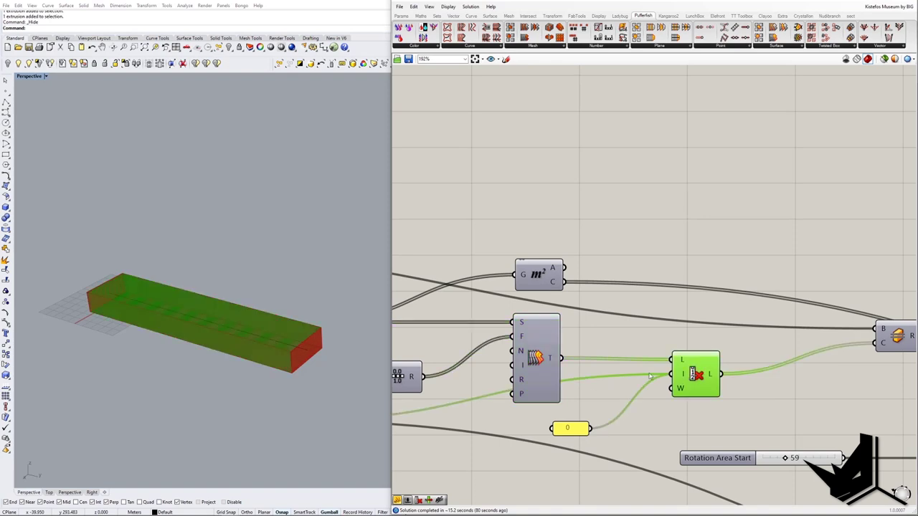
Examine the culled section surfaces at both ends of the box.
right_click_drag(221, 344, 234, 352)
scroll(345, 355, "up", 4)
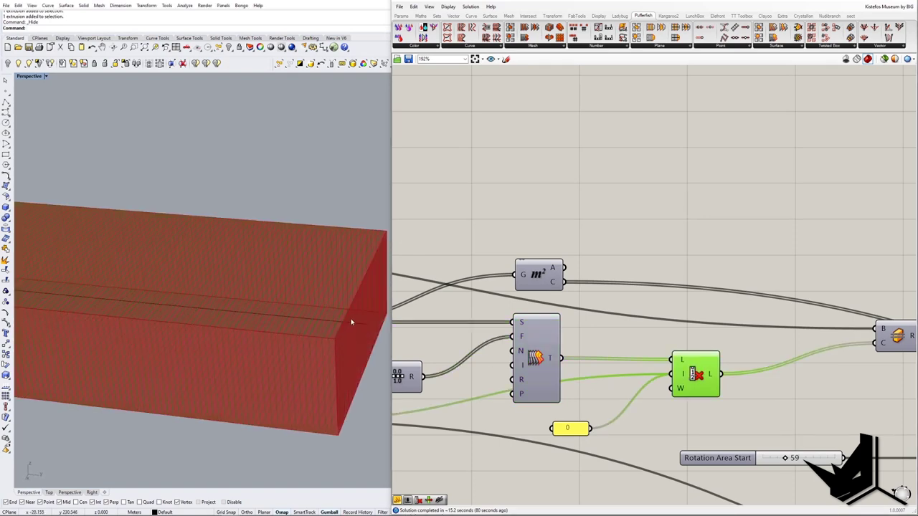
scroll(355, 316, "down", 5)
scroll(205, 344, "up", 4)
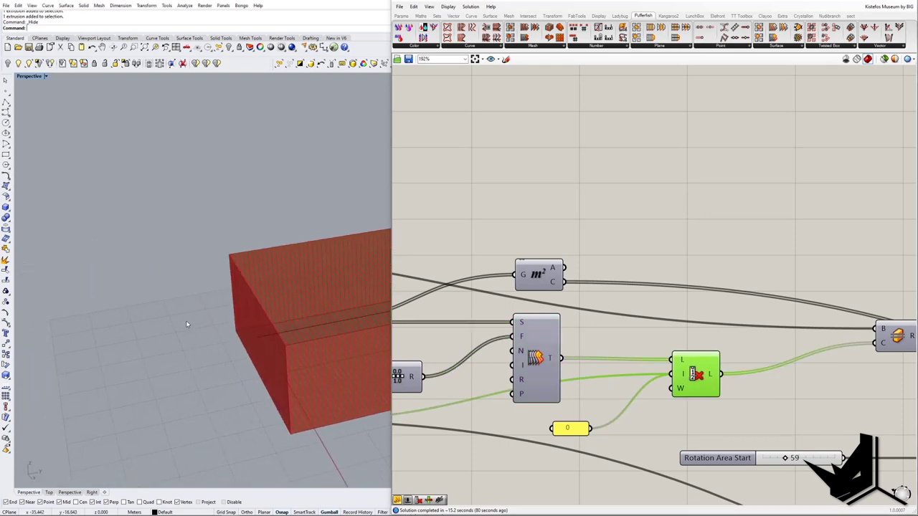
scroll(264, 344, "down", 5)
right_click_drag(263, 344, 205, 348)
Turn off the previews of Cull Index and of the List Item that feeds the tween component.
right_click_drag(760, 375, 713, 382)
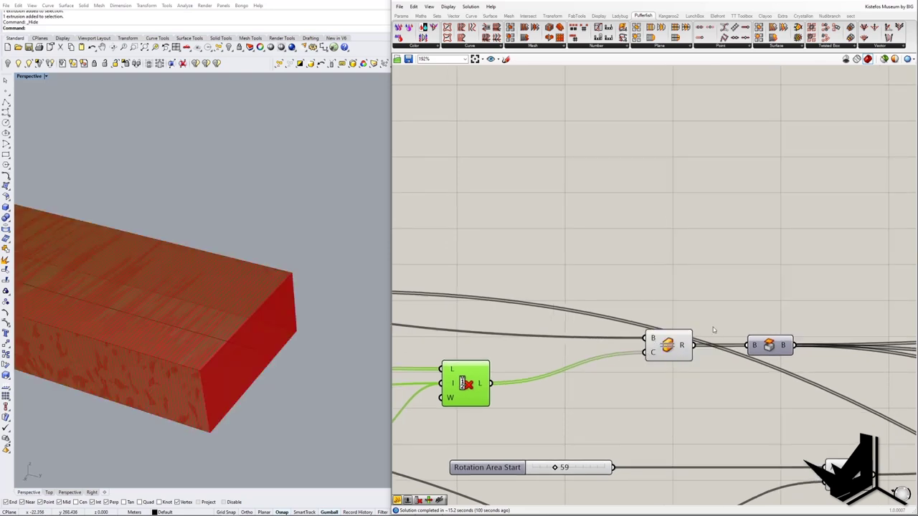
scroll(672, 351, "down", 2)
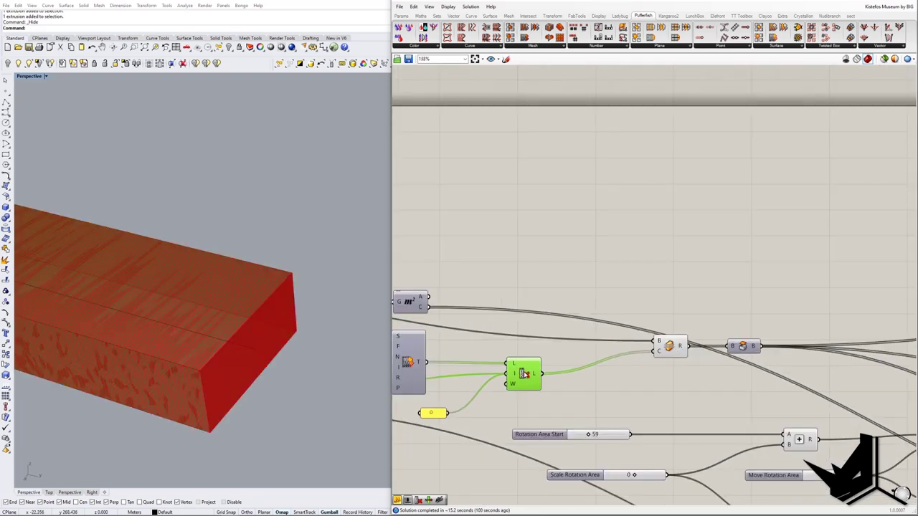
right_click_drag(205, 317, 265, 341)
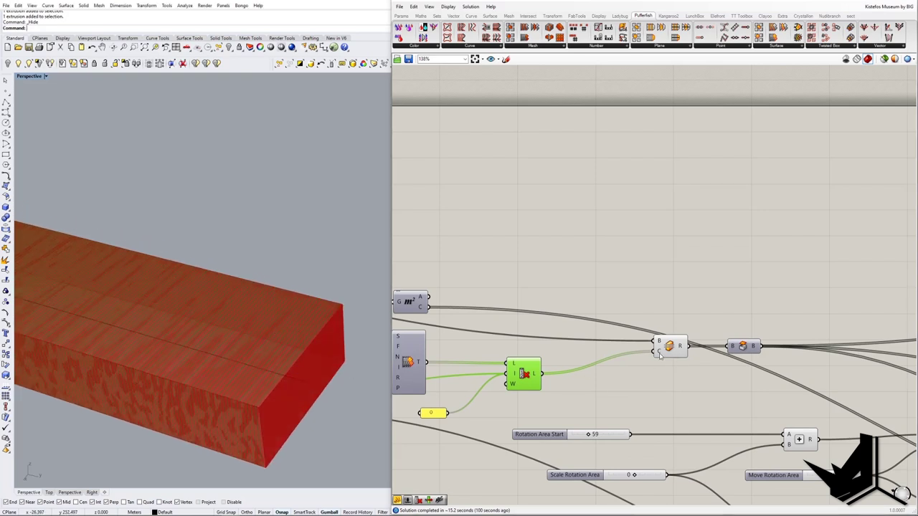
mouse_move(658, 356)
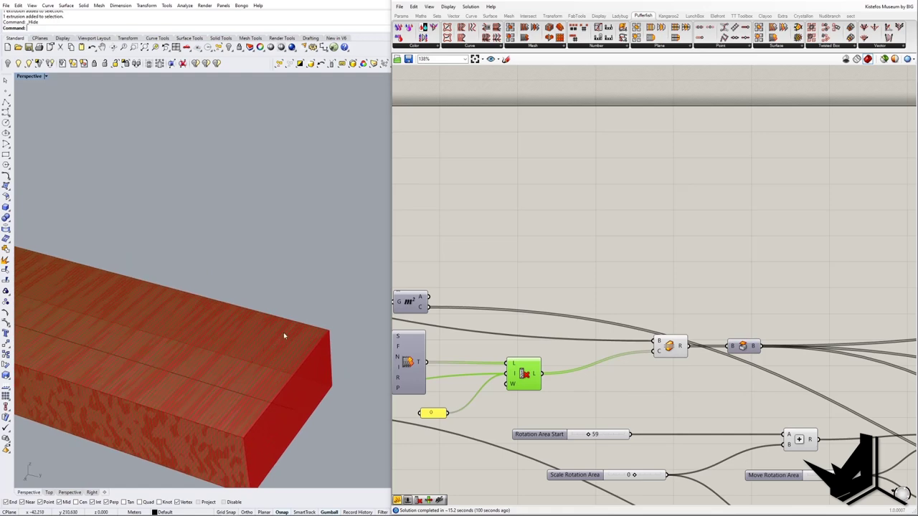
scroll(281, 338, "up", 5)
right_click_drag(543, 381, 624, 379)
right_click(608, 372)
left_click(630, 386)
scroll(630, 387, "down", 5)
scroll(469, 362, "up", 3)
right_click(502, 365)
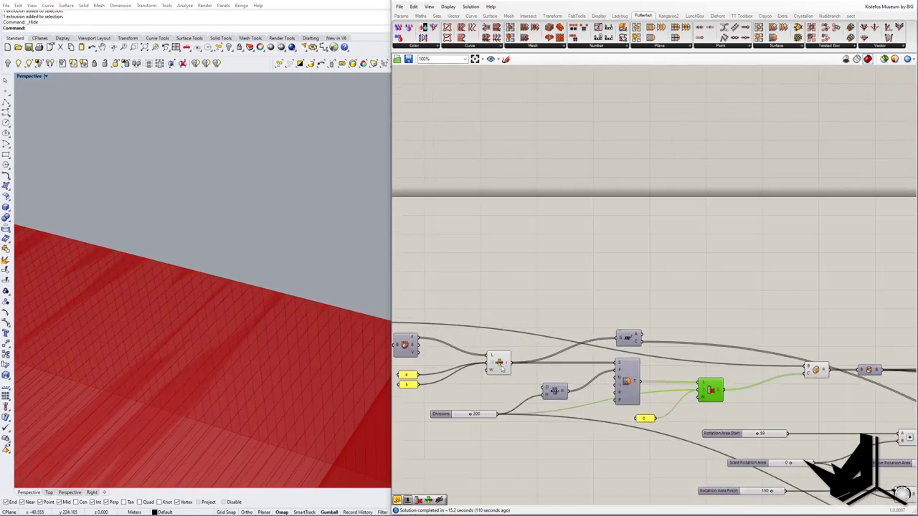
left_click(537, 382)
Highlight the Split Brep Multiple output and examine the sliced box.
right_click_drag(830, 377, 731, 372)
scroll(732, 372, "up", 2)
left_click(712, 363)
scroll(260, 334, "down", 5)
right_click_drag(231, 297, 252, 315)
scroll(714, 383, "up", 3)
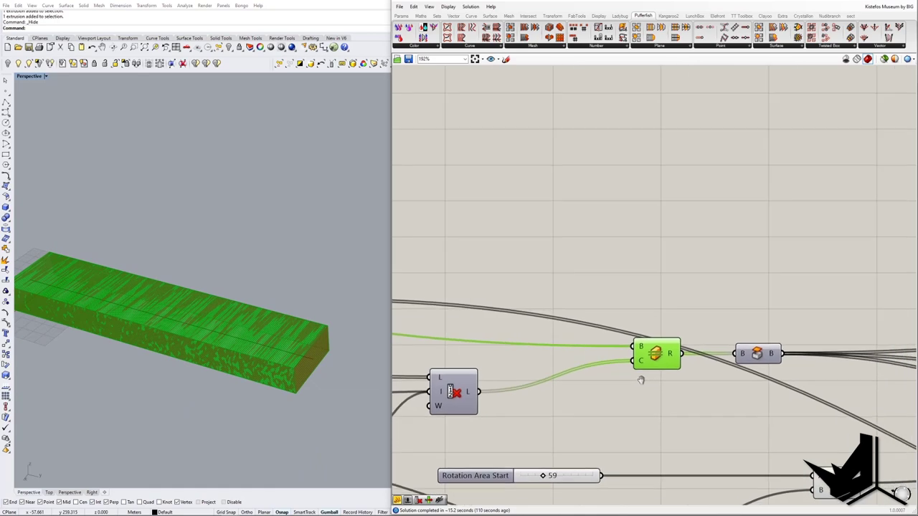
Add a panel reading the Split Brep Multiple result and inspect the split pieces close up.
left_click_drag(611, 363, 722, 288)
left_click_drag(683, 354, 666, 287)
left_click(714, 259)
left_click_drag(714, 260, 796, 248)
scroll(287, 362, "up", 5)
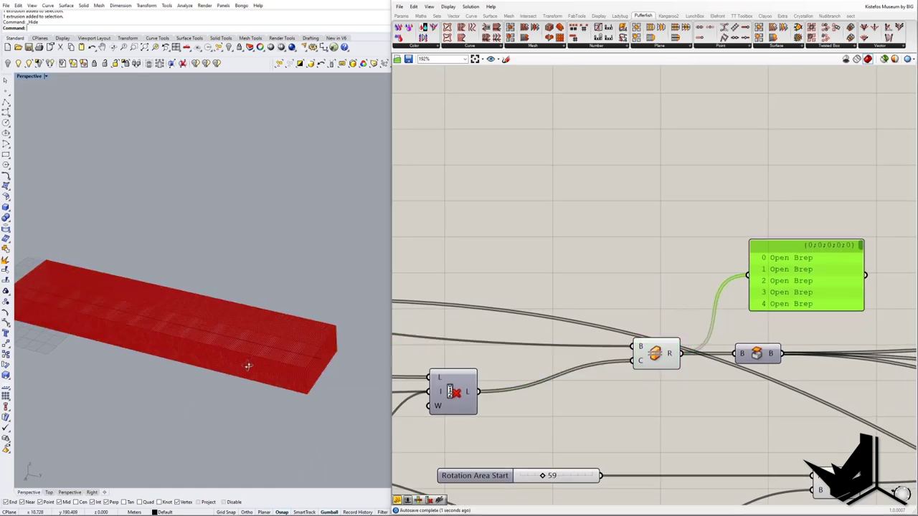
scroll(354, 326, "up", 2)
scroll(349, 332, "down", 3)
scroll(345, 345, "up", 3)
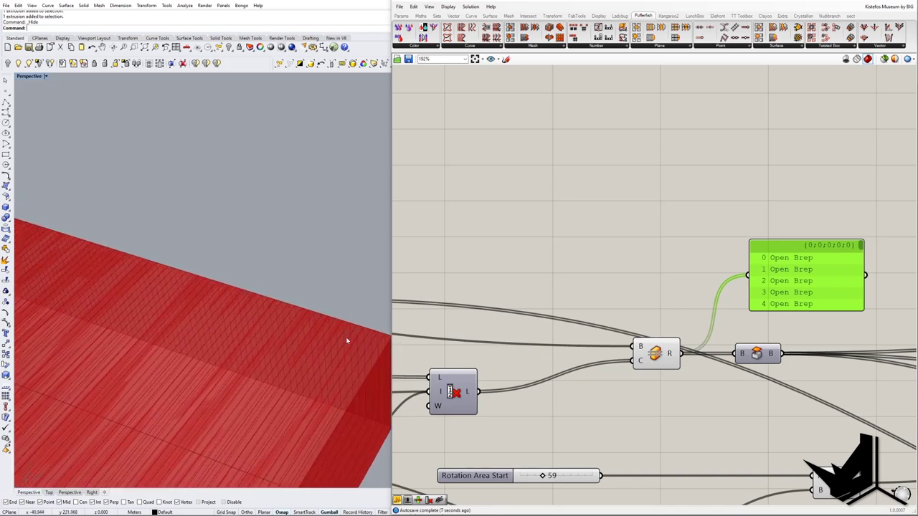
Turn on the Cap Holes preview and turn off the Split Brep Multiple preview.
right_click_drag(487, 320, 326, 308)
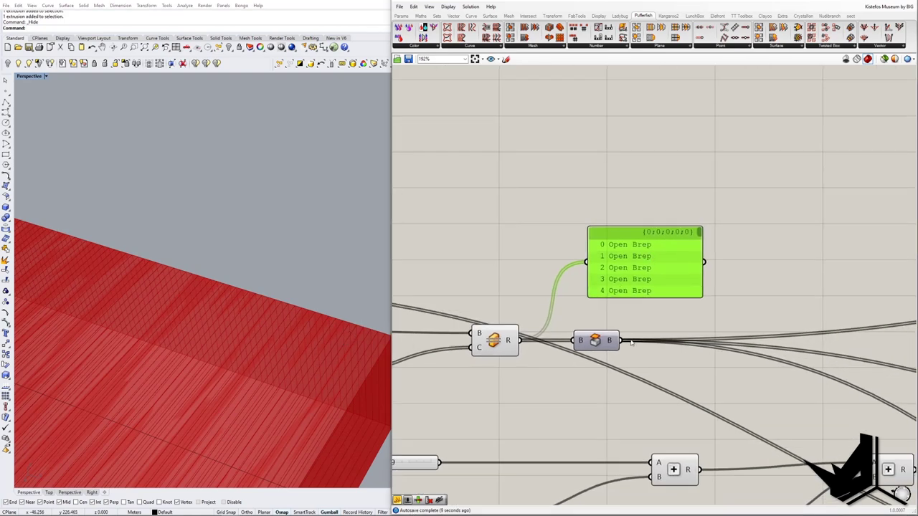
right_click(598, 343)
left_click(615, 357)
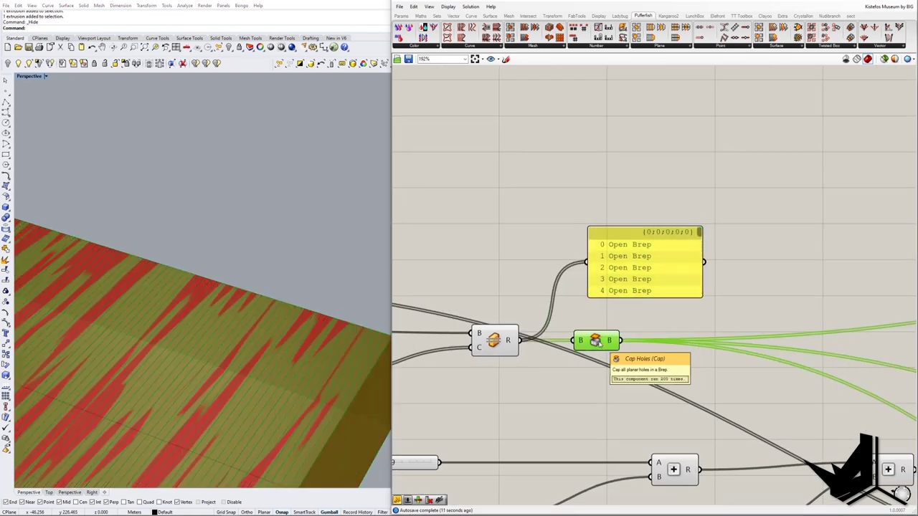
right_click(498, 345)
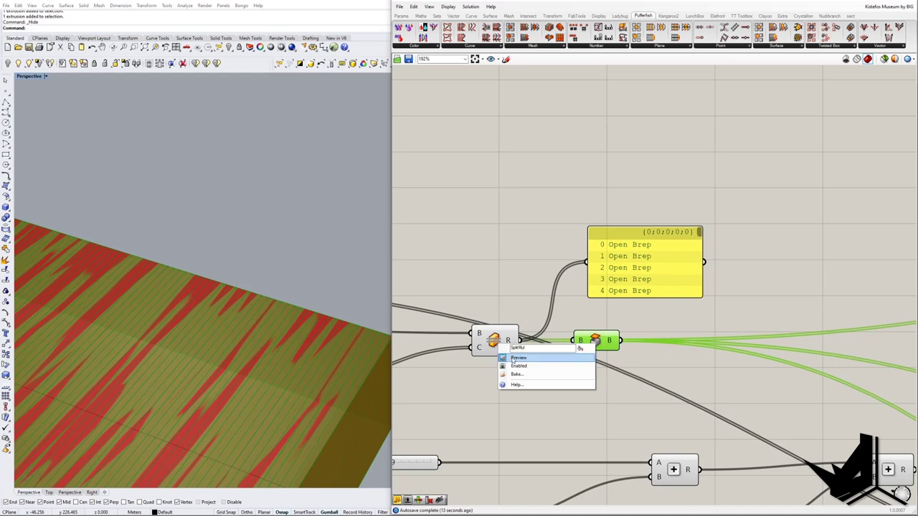
left_click(514, 359)
Reconnect the panel to the Cap Holes output and inspect the capped slices along the whole box.
left_click_drag(632, 235, 692, 239)
left_click_drag(622, 342, 717, 236)
right_click_drag(292, 287, 266, 336)
scroll(290, 355, "down", 5)
left_click(596, 351)
scroll(285, 368, "down", 6)
scroll(265, 337, "up", 5)
scroll(311, 375, "down", 2)
right_click_drag(310, 376, 288, 359)
scroll(322, 385, "down", 4)
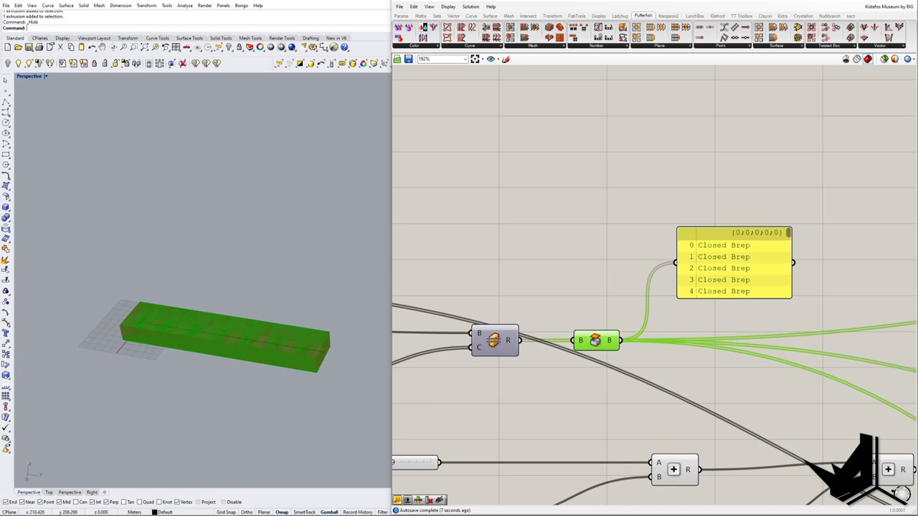
Switch to the Photos viewer and review the museum's facade photo and twisting diagram.
left_click(190, 484)
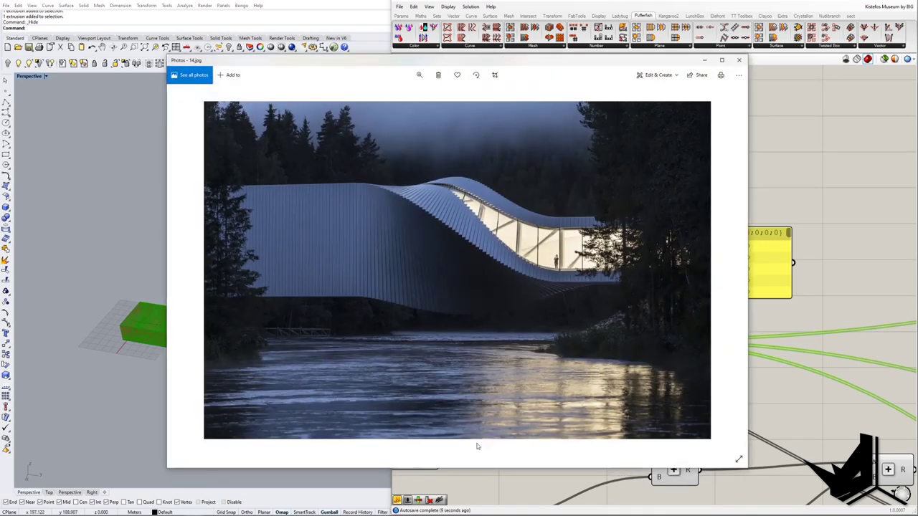
key("Right")
key("Right")
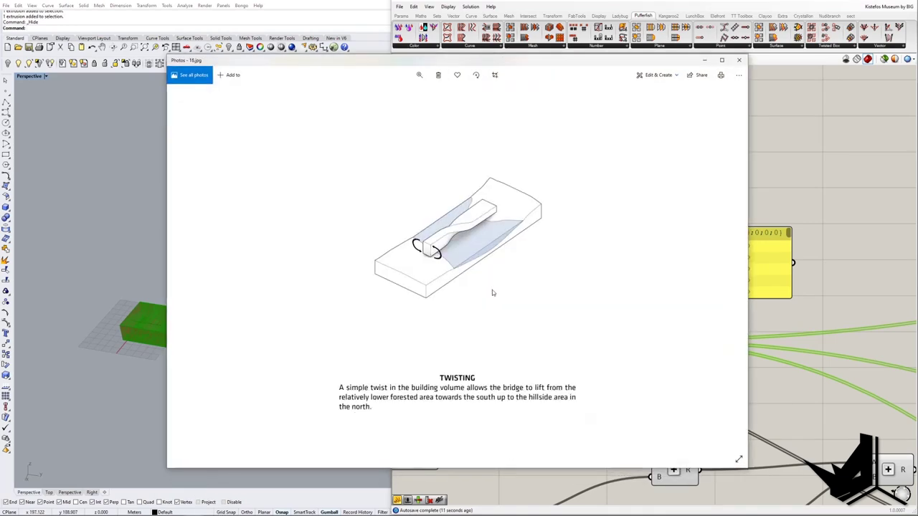
key("Right")
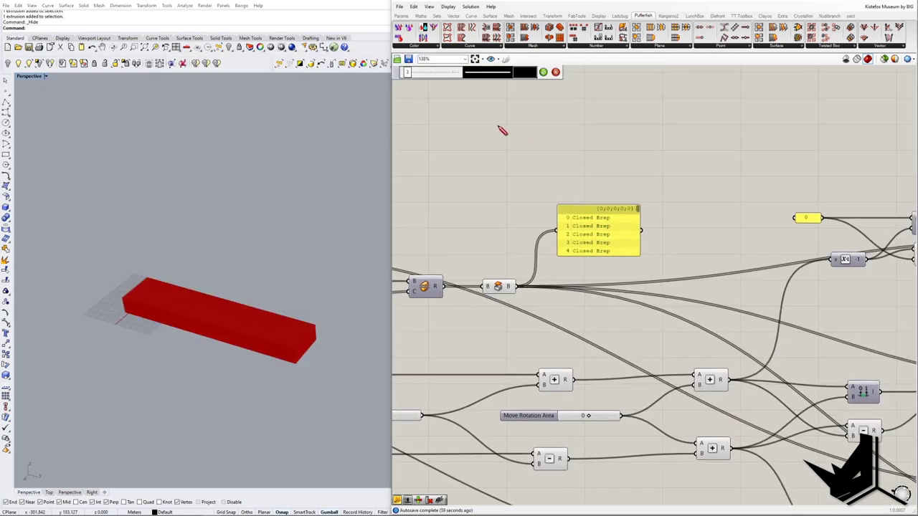
Sketch the letters A, B and C on the Grasshopper canvas above a bar divided into three segments.
mouse_move(492, 140)
left_mouse_down()
mouse_move(510, 140)
mouse_move(521, 126)
left_mouse_up()
mouse_move(600, 113)
left_mouse_down()
mouse_move(600, 135)
mouse_move(618, 131)
mouse_move(595, 134)
left_mouse_up()
mouse_move(731, 118)
left_mouse_down()
mouse_move(717, 139)
mouse_move(732, 135)
left_mouse_up()
mouse_move(463, 155)
left_mouse_down()
mouse_move(550, 155)
mouse_move(463, 177)
mouse_move(561, 177)
mouse_move(561, 161)
mouse_move(661, 156)
mouse_move(559, 183)
left_mouse_up()
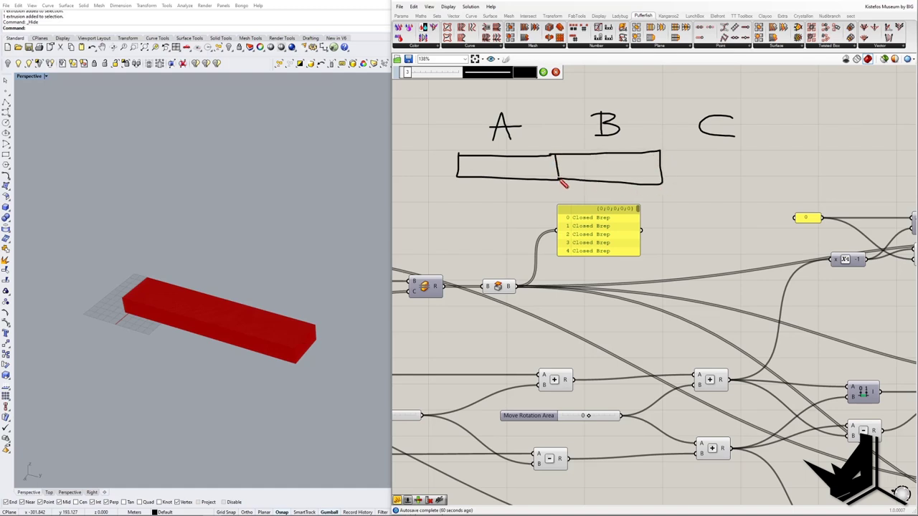
mouse_move(661, 152)
left_mouse_down()
mouse_move(764, 156)
mouse_move(692, 185)
mouse_move(661, 185)
left_mouse_up()
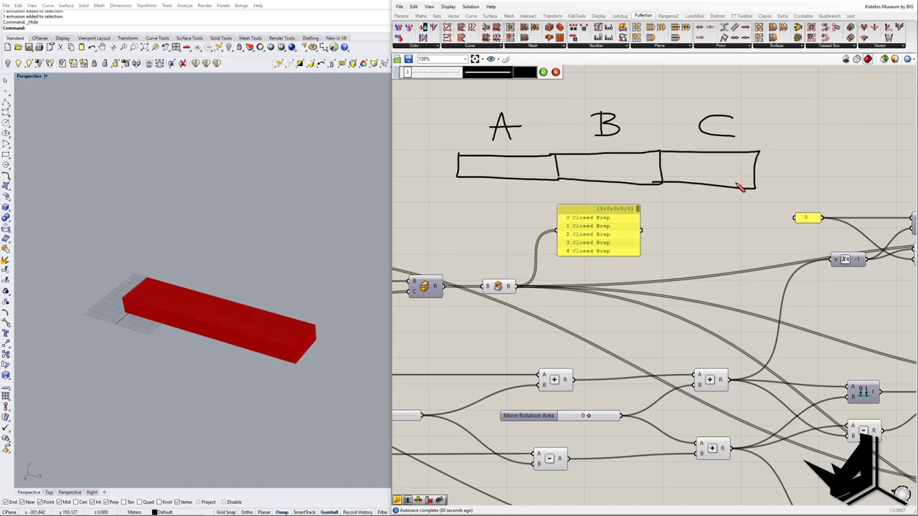
Add handwritten plus signs and "= 200" so the sketch reads A + B + C = 200.
left_click_drag(788, 137, 809, 138)
mouse_move(788, 144)
left_mouse_down()
mouse_move(847, 132)
mouse_move(855, 153)
mouse_move(863, 136)
left_mouse_up()
left_click_drag(872, 136, 872, 137)
scroll(687, 200, "down", 5)
scroll(476, 178, "up", 4)
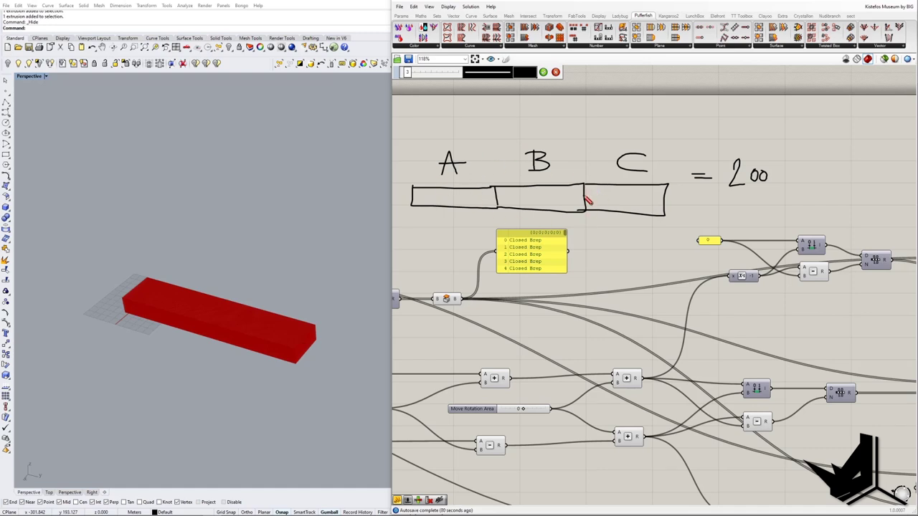
scroll(528, 185, "up", 1)
scroll(532, 199, "down", 1)
left_click_drag(497, 159, 498, 172)
left_click_drag(488, 166, 509, 166)
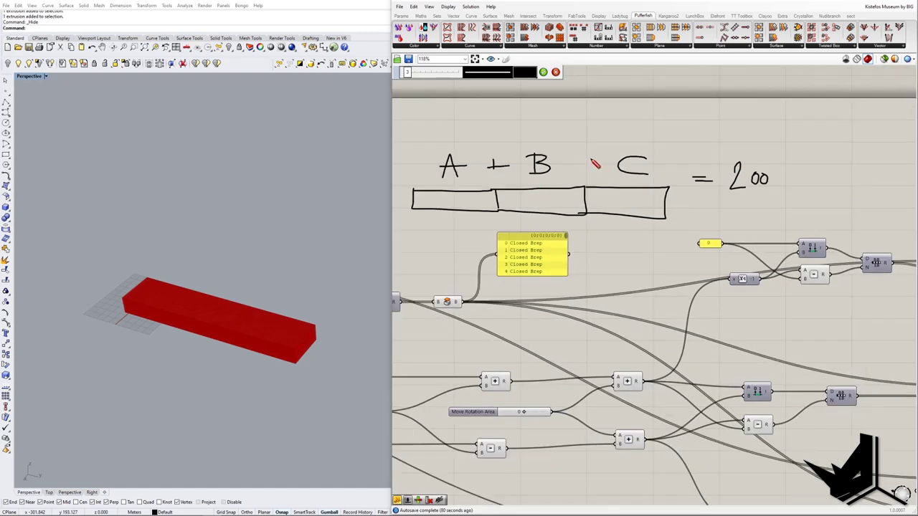
left_click_drag(587, 157, 587, 176)
left_click_drag(572, 166, 604, 165)
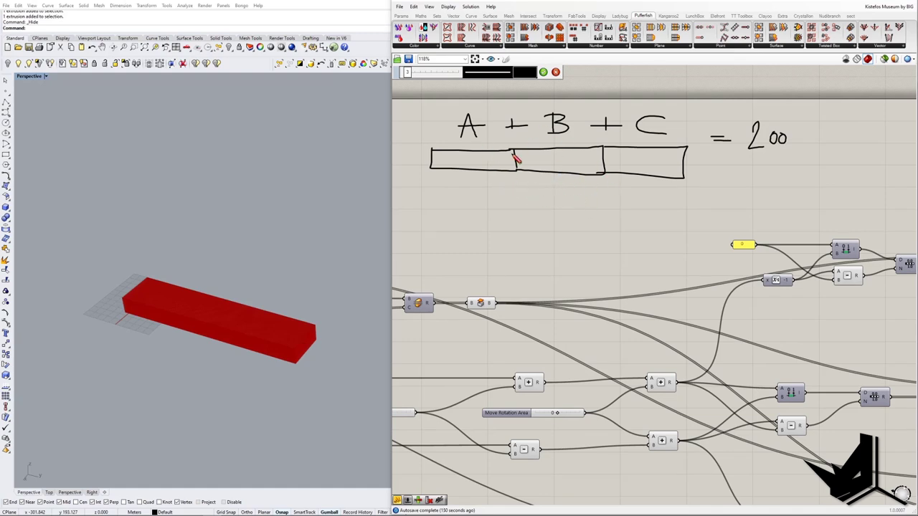
Circle segment B, draw an arrow pointing toward A, and sketch a second bar with its middle segment shifted that way.
mouse_move(552, 139)
left_mouse_down()
mouse_move(621, 185)
mouse_move(546, 139)
left_mouse_up()
mouse_move(513, 183)
left_mouse_down()
mouse_move(472, 187)
mouse_move(490, 206)
left_mouse_up()
mouse_move(434, 209)
left_mouse_down()
mouse_move(447, 225)
mouse_move(496, 225)
mouse_move(493, 209)
mouse_move(571, 207)
mouse_move(572, 226)
mouse_move(506, 227)
left_mouse_up()
mouse_move(572, 207)
left_mouse_down()
mouse_move(684, 207)
mouse_move(688, 228)
mouse_move(574, 228)
left_mouse_up()
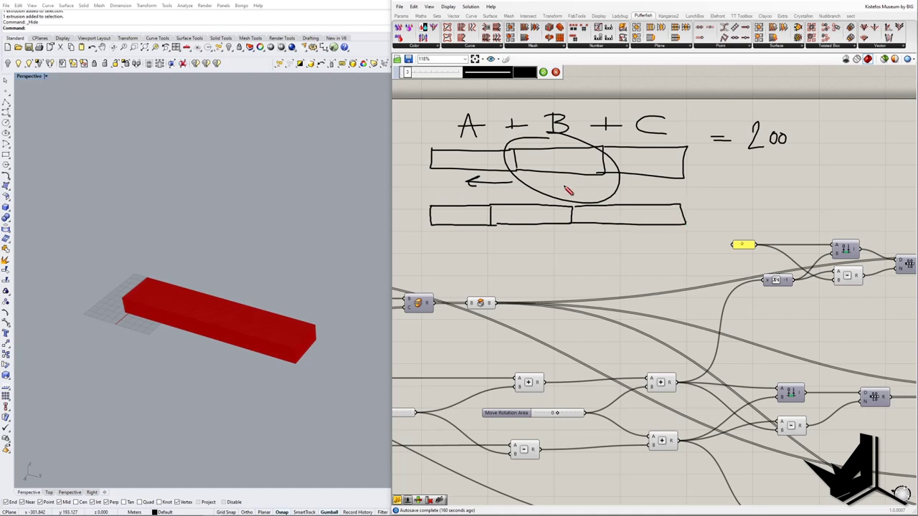
Draw outward arrows at both ends of segment B and sketch a third bar with a wider middle segment.
mouse_move(522, 161)
left_mouse_down()
mouse_move(480, 157)
mouse_move(489, 163)
left_mouse_up()
left_click_drag(591, 163, 629, 161)
left_click_drag(625, 159, 627, 166)
mouse_move(431, 243)
left_mouse_down()
mouse_move(444, 262)
mouse_move(579, 239)
mouse_move(628, 255)
mouse_move(484, 261)
left_mouse_up()
mouse_move(629, 240)
left_mouse_down()
mouse_move(693, 250)
mouse_move(626, 263)
left_mouse_up()
Label the middle segments of the two lower bars B, add their direction arrows, and finish the sketch.
left_click_drag(553, 247, 547, 254)
left_click_drag(532, 212, 531, 226)
mouse_move(532, 210)
left_mouse_down()
mouse_move(542, 217)
mouse_move(529, 224)
mouse_move(511, 204)
left_mouse_up()
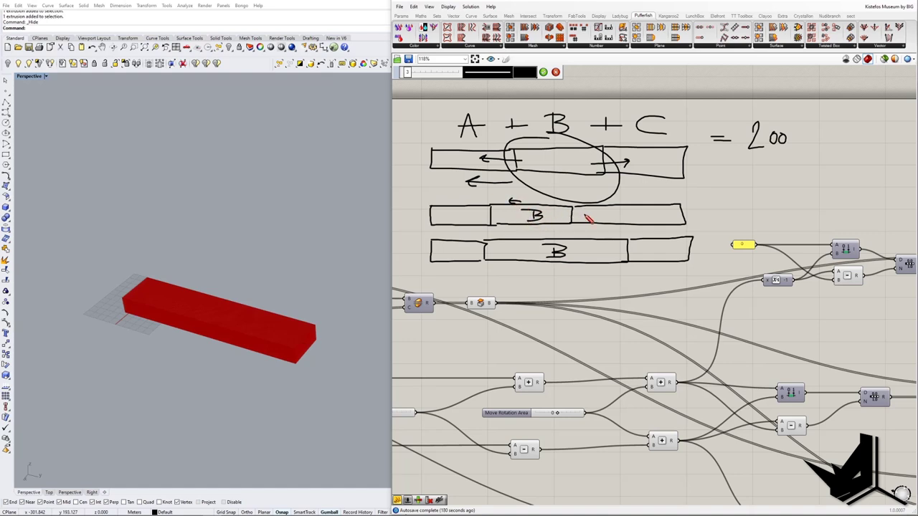
mouse_move(551, 233)
left_mouse_down()
mouse_move(532, 234)
mouse_move(588, 235)
left_mouse_up()
left_click(542, 72)
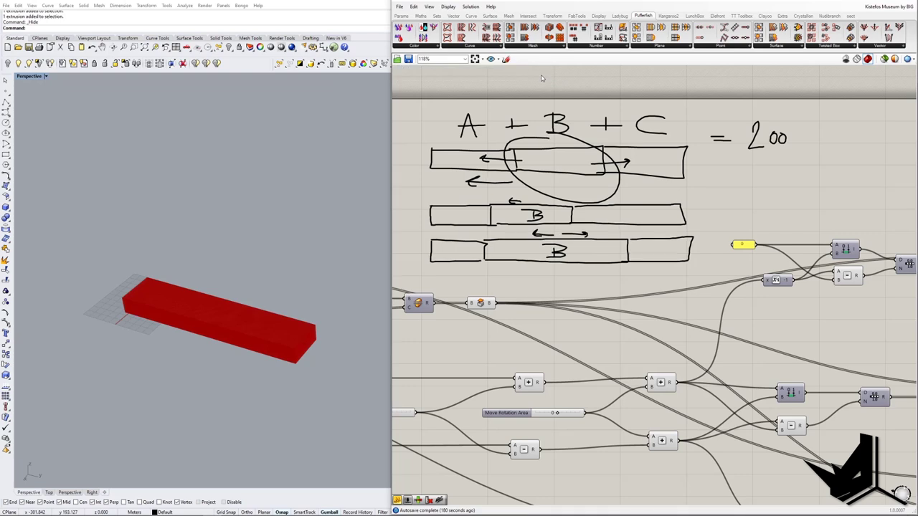
Select the circle, arrows and two lower bars of the sketch and shift them slightly down.
mouse_move(620, 206)
left_mouse_down()
mouse_move(630, 197)
mouse_move(626, 207)
left_mouse_up()
left_click_drag(641, 174, 636, 137)
left_click_drag(637, 207, 639, 195)
Turn on the previews of the three List Item components for the box's two end segments and middle segment.
right_click_drag(667, 270, 683, 237)
scroll(683, 236, "down", 3)
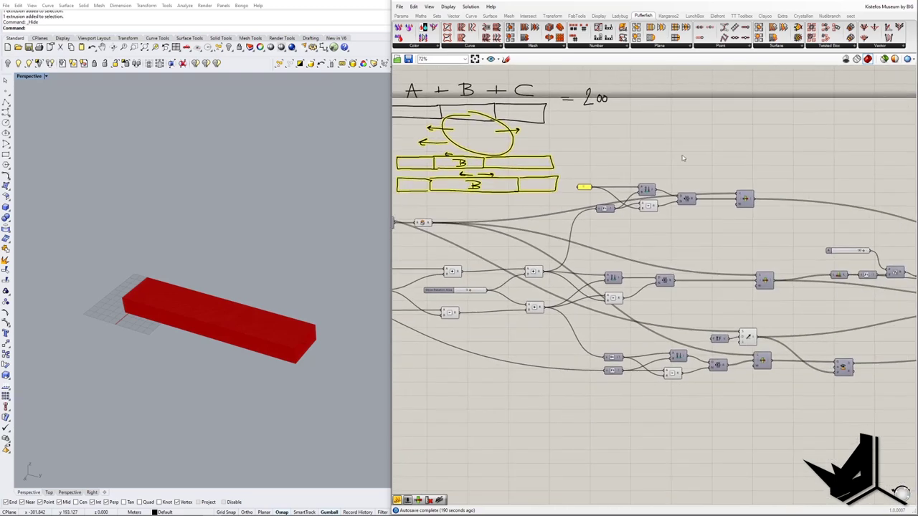
right_click_drag(581, 231, 611, 235)
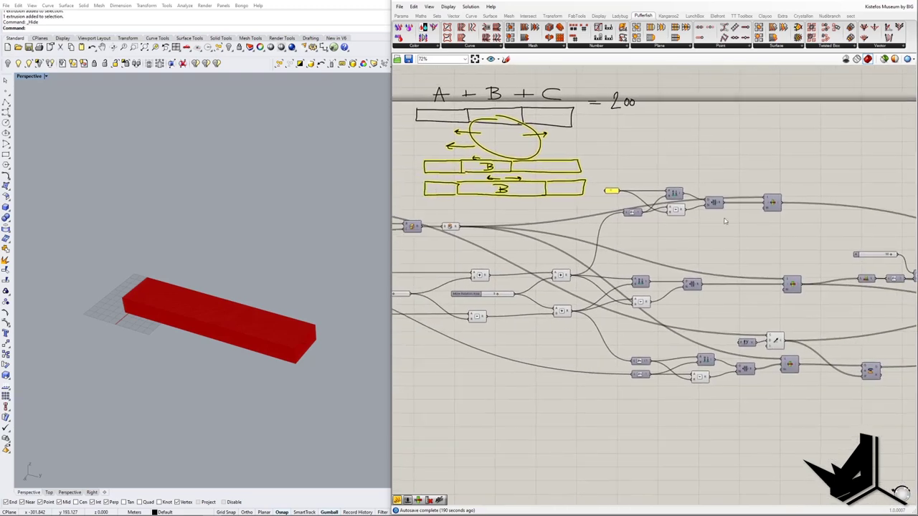
left_click(778, 209)
right_click(777, 205)
left_click(786, 220)
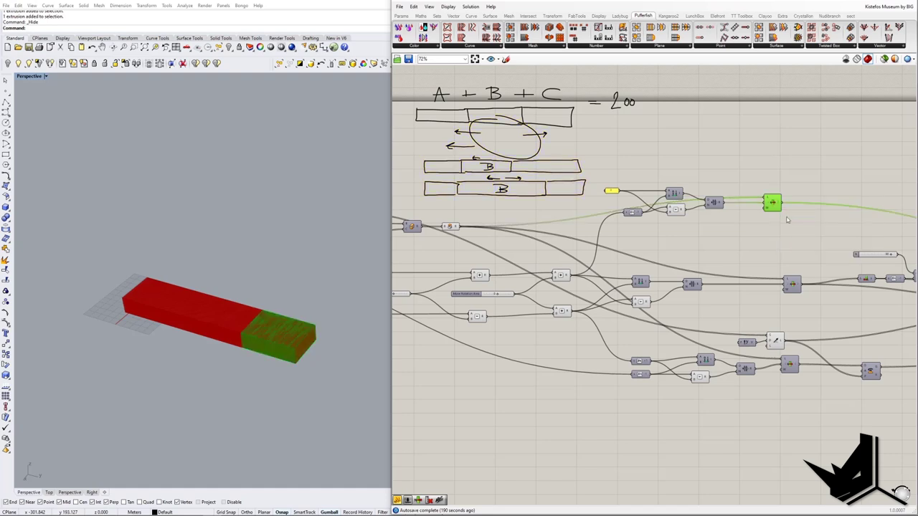
left_click(791, 284)
right_click(792, 285)
left_click(802, 301)
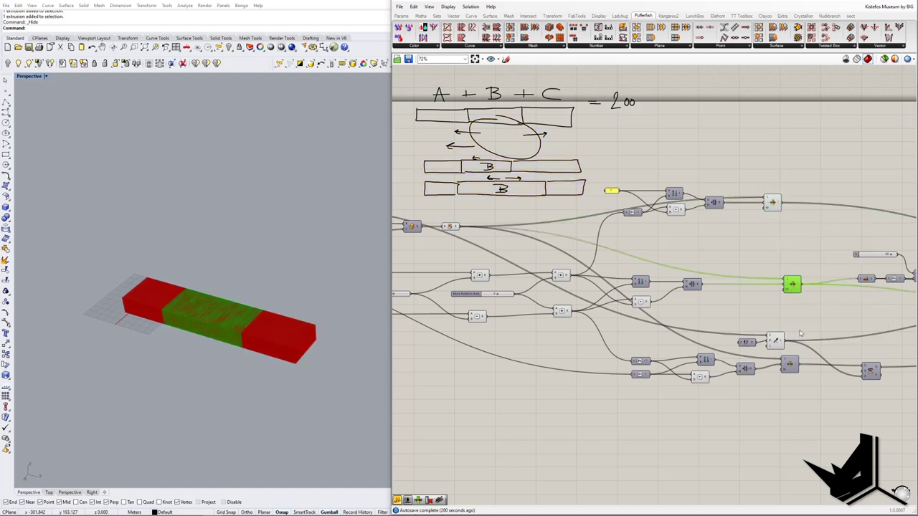
left_click(789, 365)
right_click(789, 367)
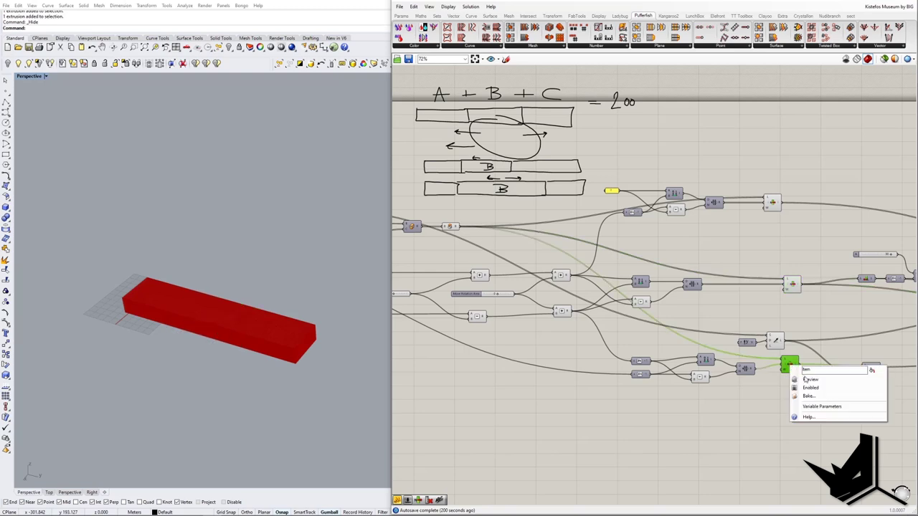
left_click(807, 381)
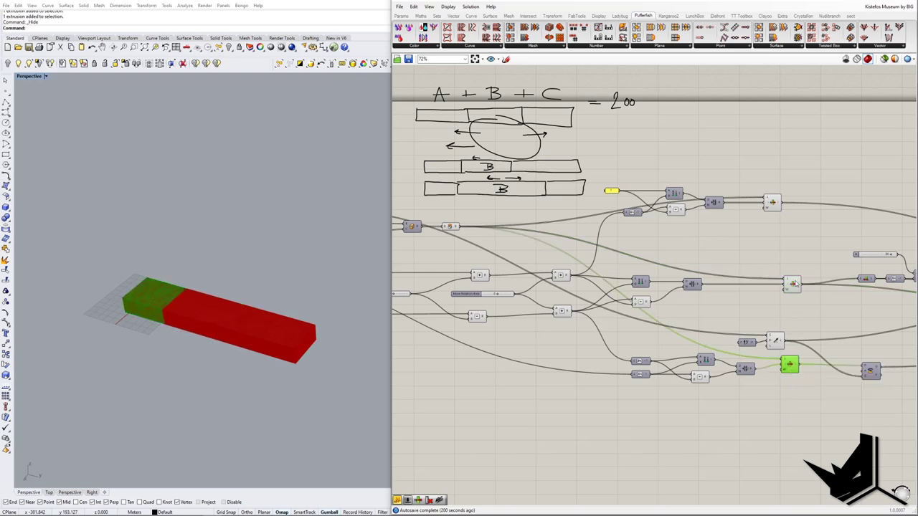
Highlight the middle segment's and uppermost List Item components again and review the corresponding parts of the box.
left_click(791, 284)
left_click(772, 202)
right_click(776, 207)
left_click(802, 227)
right_click_drag(233, 351, 290, 350)
Examine the Rotation Area Start, Scale Rotation Area, Rotation Area Finish and Move Rotation Area sliders with their addition and subtraction components.
right_click_drag(571, 268, 664, 258)
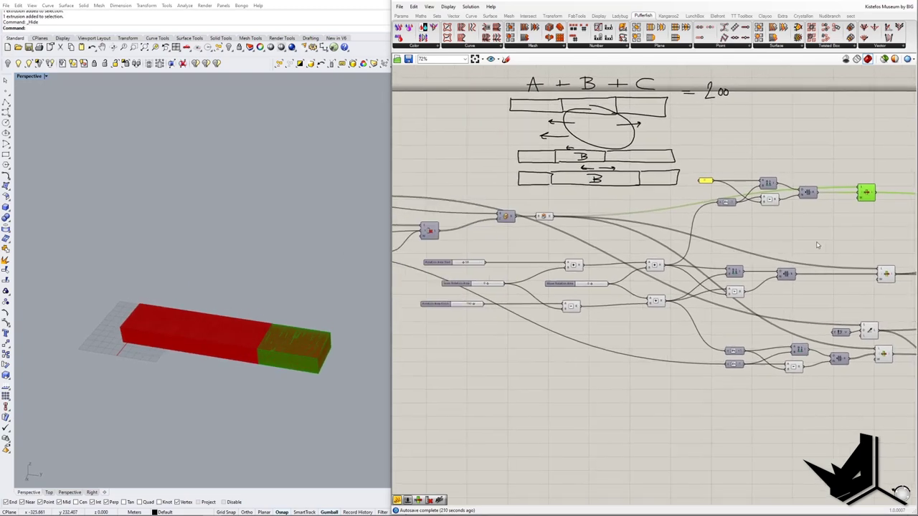
right_click_drag(655, 312, 679, 368)
scroll(429, 266, "up", 4)
scroll(428, 260, "down", 6)
scroll(671, 334, "up", 2)
scroll(671, 333, "up", 3)
scroll(682, 334, "down", 5)
scroll(678, 365, "down", 2)
scroll(703, 284, "up", 4)
right_click_drag(696, 290, 690, 272)
right_click_drag(630, 245, 715, 248)
mouse_move(571, 282)
right_mouse_down()
mouse_move(683, 278)
mouse_move(603, 272)
right_mouse_up()
scroll(609, 270, "up", 3)
scroll(671, 284, "down", 2)
right_click_drag(771, 294, 655, 293)
right_click_drag(563, 296, 591, 293)
scroll(502, 285, "up", 3)
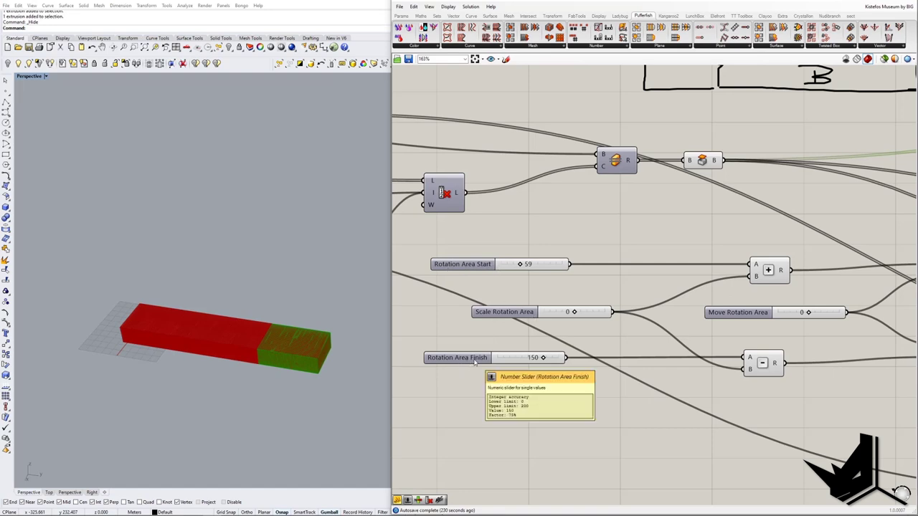
Highlight the middle segment's List Item component and review its part of the box.
right_click_drag(751, 335, 702, 327)
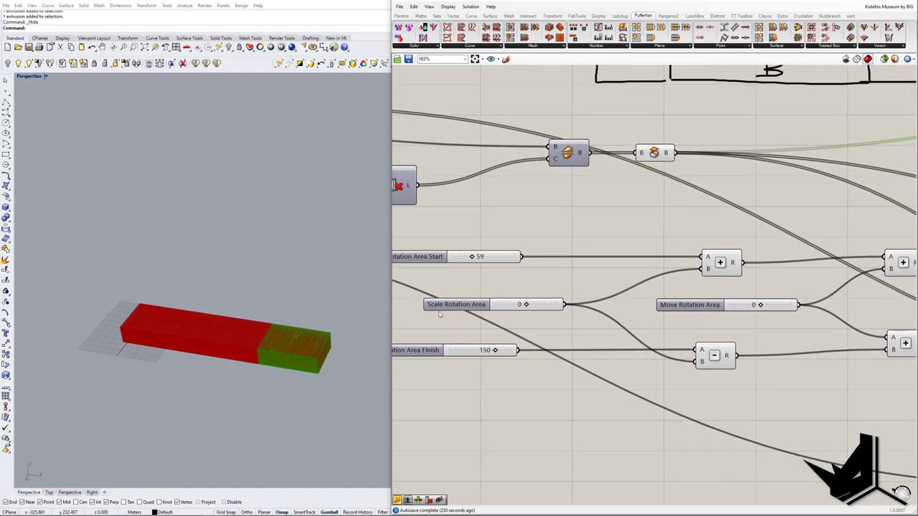
scroll(700, 280, "down", 5)
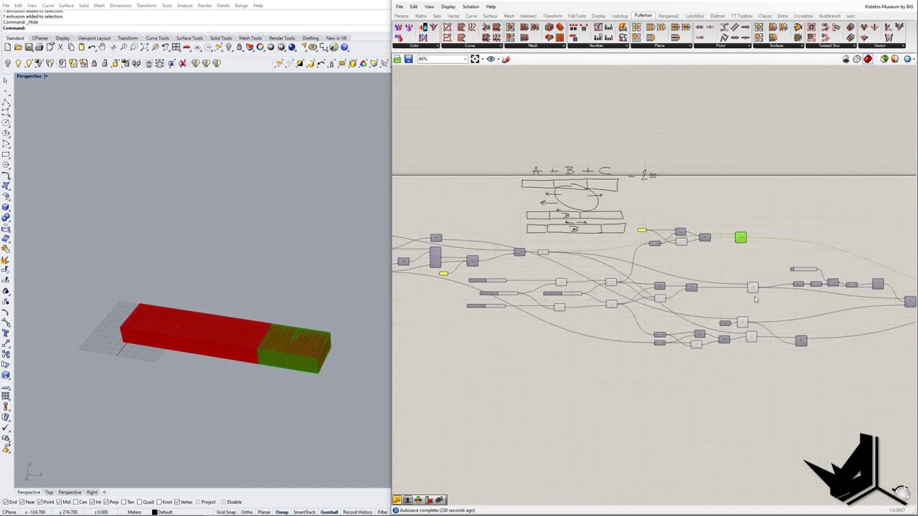
right_click_drag(788, 292, 672, 292)
right_click_drag(809, 291, 696, 278)
right_click_drag(602, 280, 781, 301)
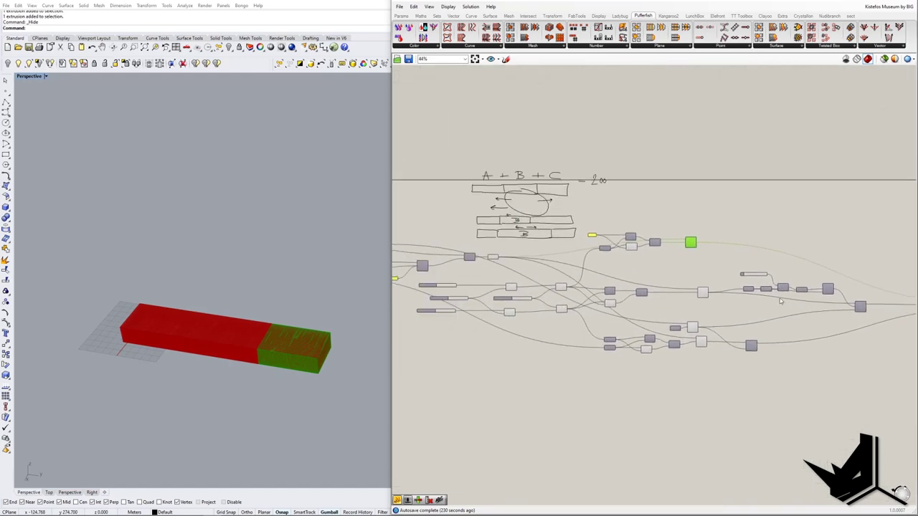
left_click(708, 292)
Turn off the preview of the Cap component that closes the sliced box.
right_click_drag(618, 294, 743, 300)
scroll(742, 300, "up", 5)
right_click(618, 203)
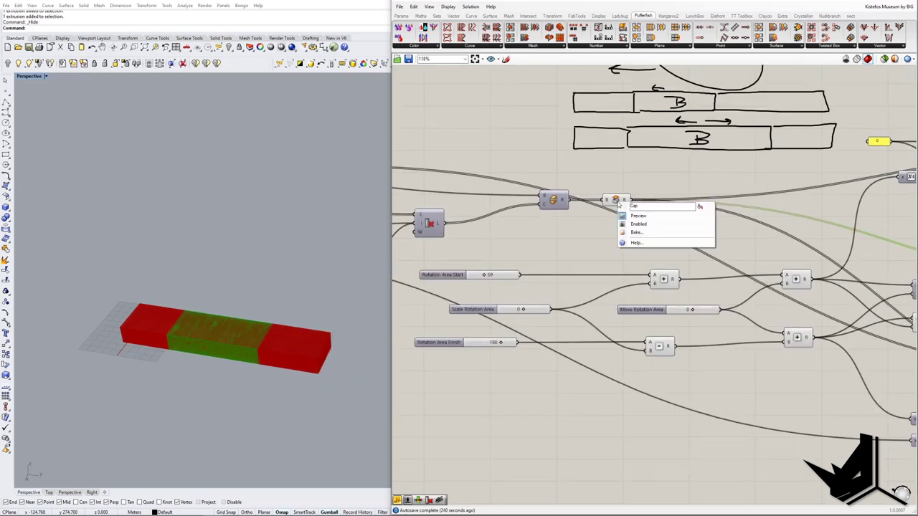
left_click(637, 217)
Set the Scale Rotation Area slider to -8 and compare the box with the sketched bars.
right_click_drag(606, 285, 657, 278)
right_click_drag(558, 281, 578, 280)
scroll(584, 281, "up", 3)
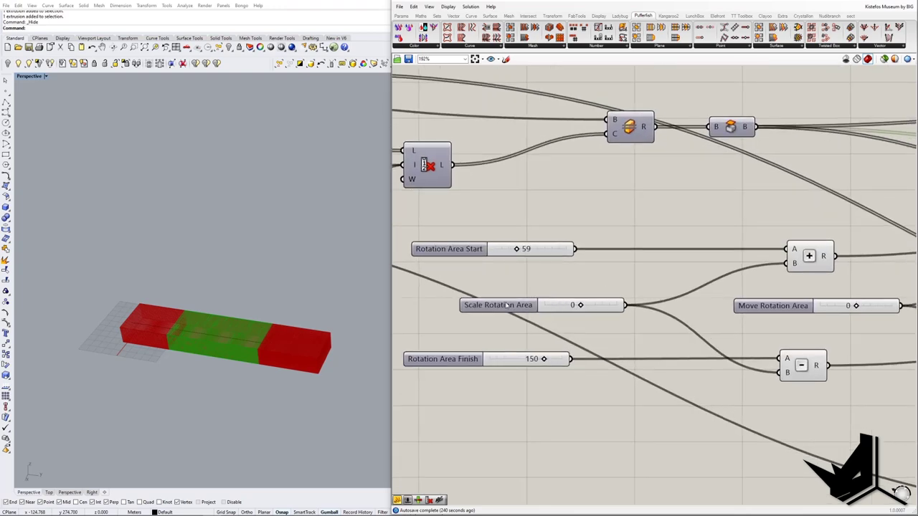
mouse_move(581, 305)
left_mouse_down()
mouse_move(614, 305)
mouse_move(570, 307)
left_mouse_up()
scroll(683, 241, "down", 3)
scroll(727, 207, "up", 3)
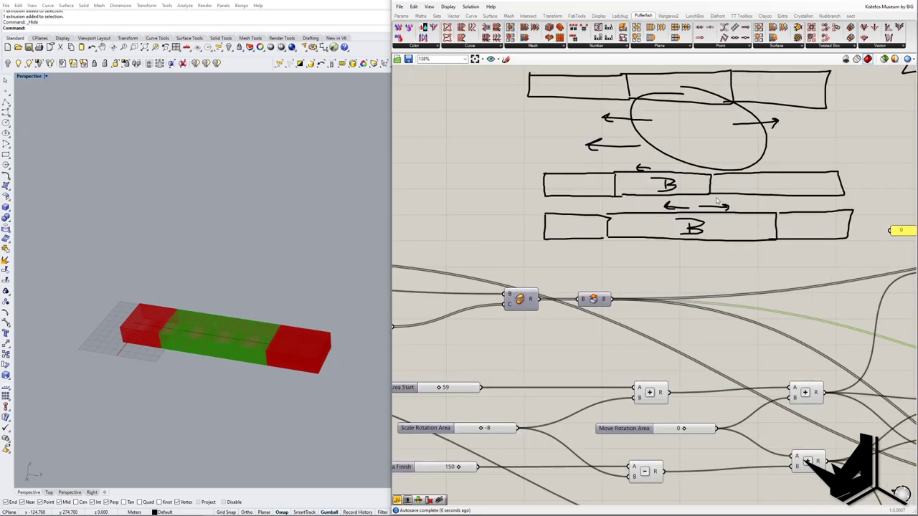
Set the Move Rotation Area slider to -3.
right_click_drag(633, 311, 668, 216)
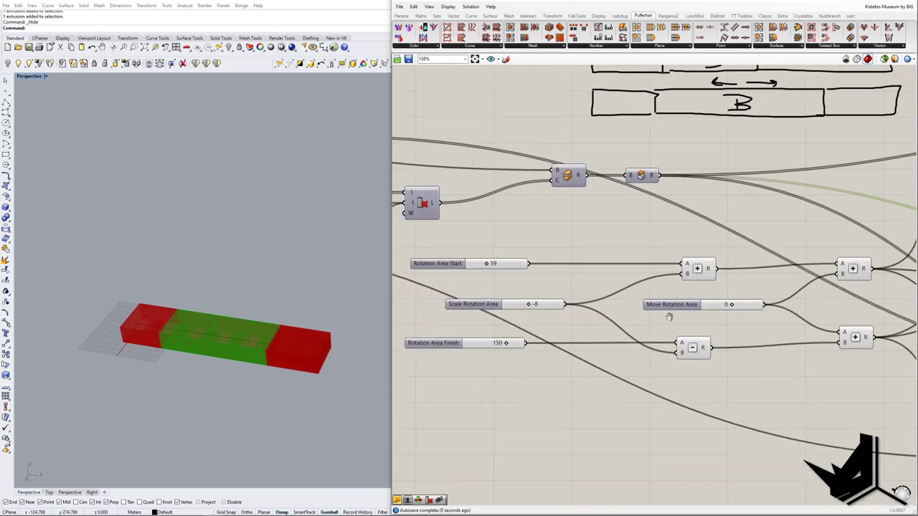
right_click_drag(671, 321, 621, 321)
mouse_move(681, 307)
left_mouse_down()
mouse_move(671, 307)
mouse_move(681, 307)
left_mouse_up()
Sketch a number line split into three parts above A + B + C, labelled 0, 40, 41, 60, 61 and 200.
scroll(678, 312, "down", 4)
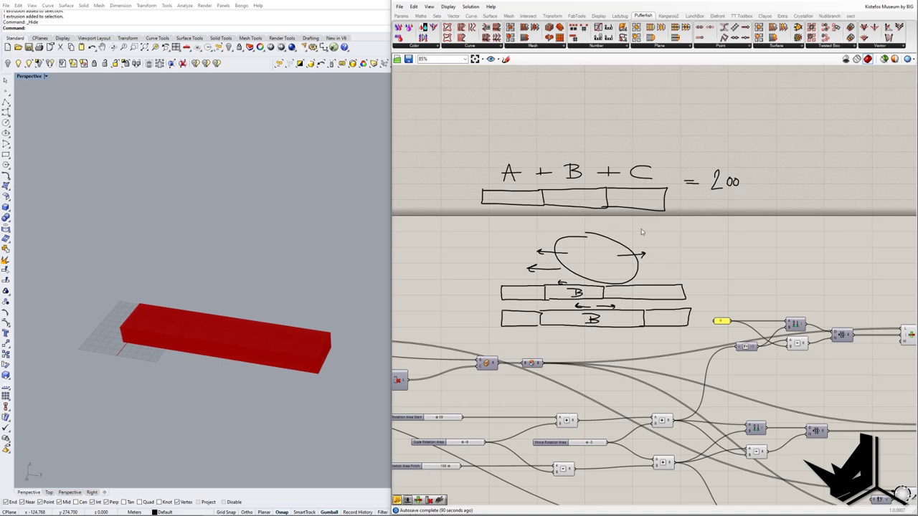
right_click_drag(537, 182, 539, 232)
scroll(524, 213, "up", 6)
scroll(550, 213, "down", 3)
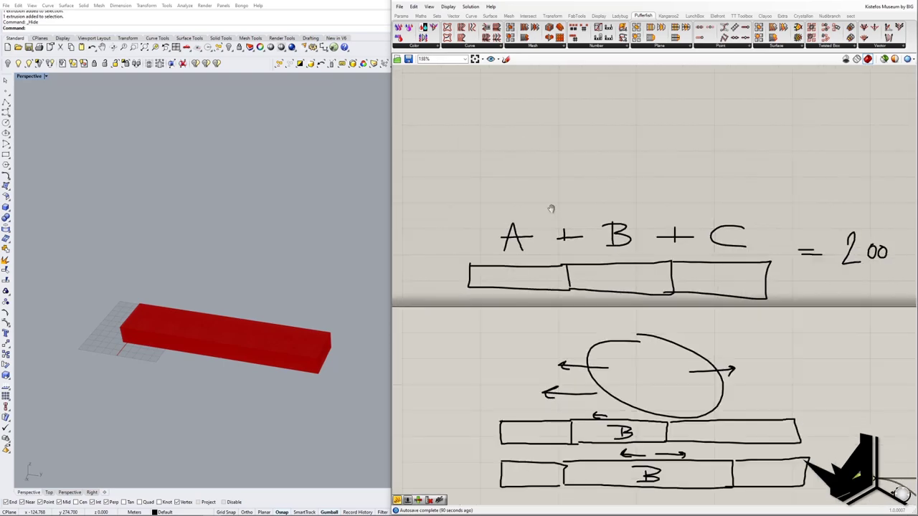
right_click_drag(610, 182, 600, 213)
right_click_drag(542, 201, 546, 215)
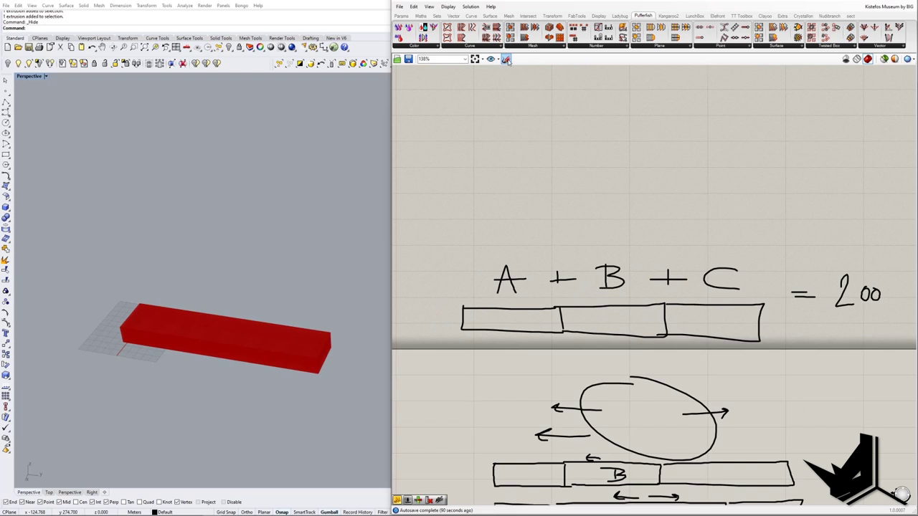
left_click(506, 59)
left_click_drag(460, 242, 766, 239)
mouse_move(461, 231)
left_mouse_down()
mouse_move(463, 242)
mouse_move(440, 231)
mouse_move(446, 224)
left_mouse_up()
mouse_move(765, 236)
left_mouse_down()
mouse_move(764, 243)
mouse_move(778, 228)
mouse_move(809, 228)
left_mouse_up()
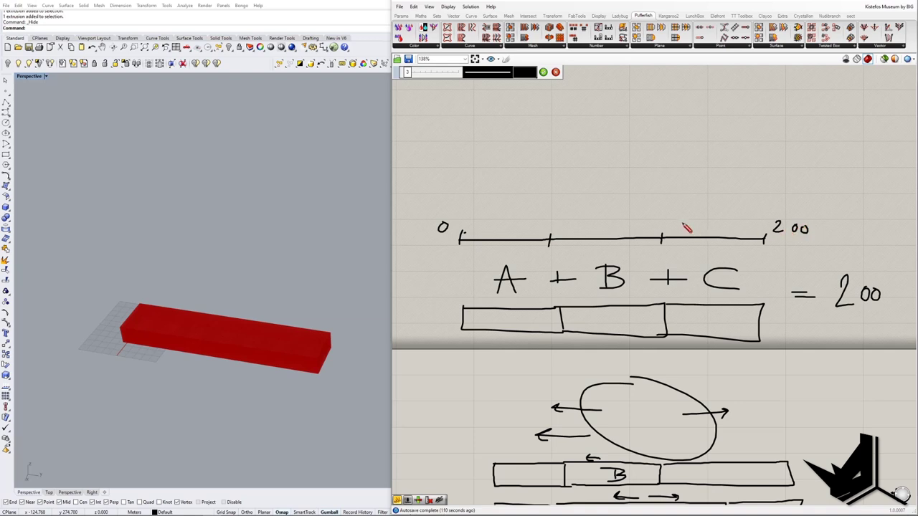
mouse_move(535, 223)
left_mouse_down()
mouse_move(536, 231)
mouse_move(569, 226)
left_mouse_up()
mouse_move(650, 223)
left_mouse_down()
mouse_move(652, 233)
mouse_move(678, 235)
left_mouse_up()
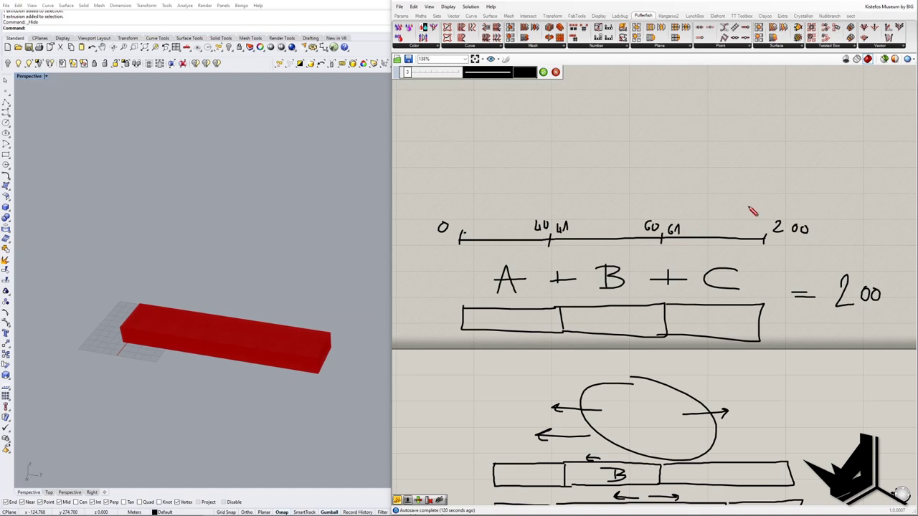
Write the ranges A(0,40), B(41,60) and C(61,200) above the number line.
mouse_move(693, 165)
left_mouse_down()
mouse_move(693, 178)
mouse_move(706, 182)
mouse_move(758, 184)
mouse_move(750, 179)
left_mouse_up()
mouse_move(758, 171)
left_mouse_down()
mouse_move(759, 179)
mouse_move(768, 171)
mouse_move(769, 182)
left_mouse_up()
mouse_move(563, 161)
left_mouse_down()
mouse_move(584, 172)
mouse_move(635, 174)
left_mouse_up()
mouse_move(464, 161)
left_mouse_down()
mouse_move(486, 159)
mouse_move(497, 178)
mouse_move(521, 160)
left_mouse_up()
left_click_drag(525, 145, 532, 176)
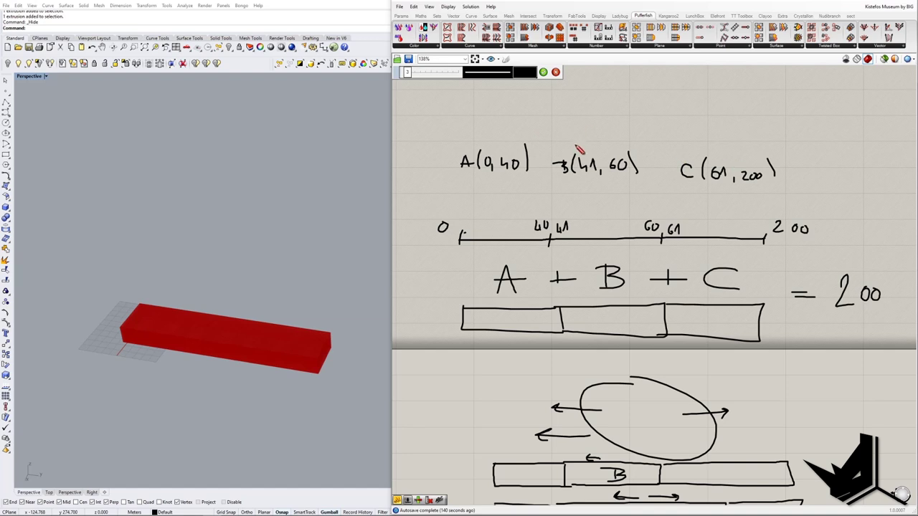
Circle 41 and 60 in range B and draw arrows from them to ranges A and C.
mouse_move(583, 143)
left_mouse_down()
mouse_move(578, 153)
mouse_move(606, 180)
mouse_move(586, 149)
left_mouse_up()
mouse_move(578, 143)
left_mouse_down()
mouse_move(529, 138)
mouse_move(520, 152)
left_mouse_up()
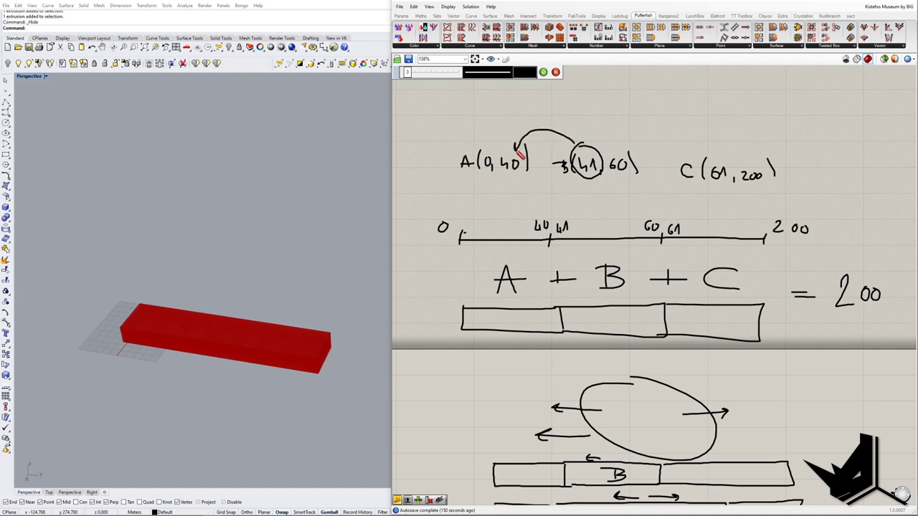
mouse_move(625, 152)
left_mouse_down()
mouse_move(631, 164)
mouse_move(618, 149)
mouse_move(710, 154)
left_mouse_up()
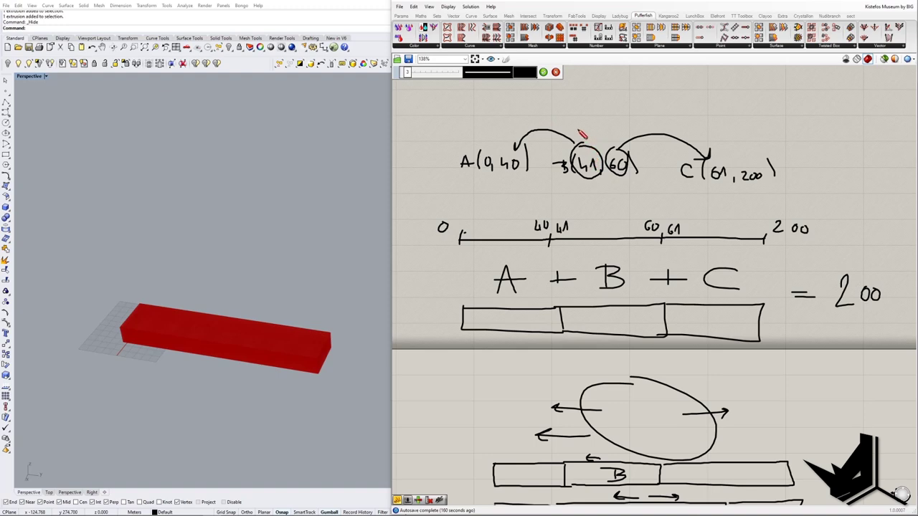
Examine the x-1 expression component and the 0 panel feeding the uppermost domain and subtraction components.
scroll(607, 258, "down", 5)
scroll(692, 361, "up", 4)
scroll(729, 349, "down", 2)
scroll(703, 318, "up", 1)
scroll(725, 322, "up", 1)
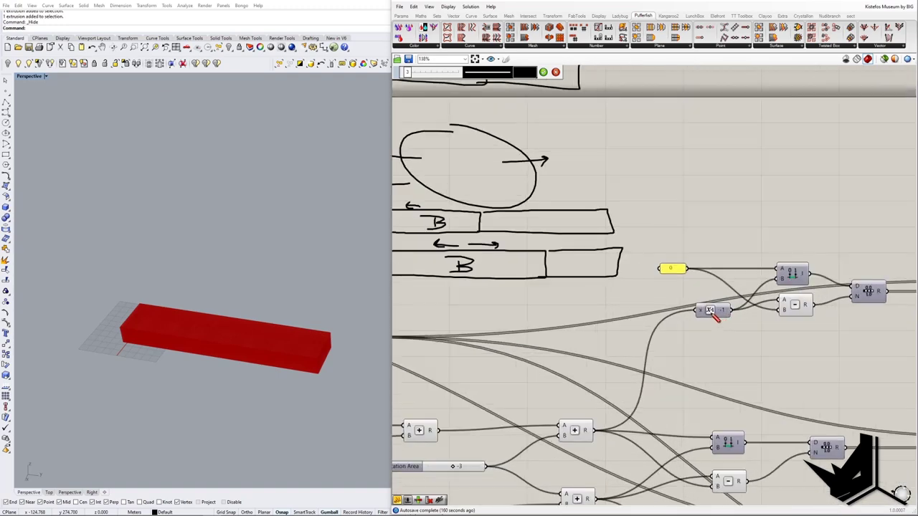
scroll(721, 315, "down", 4)
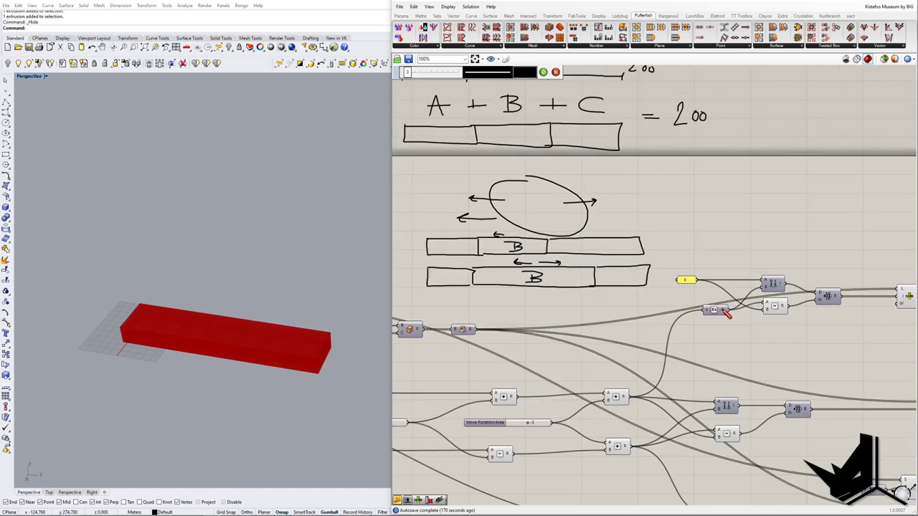
scroll(703, 293, "up", 3)
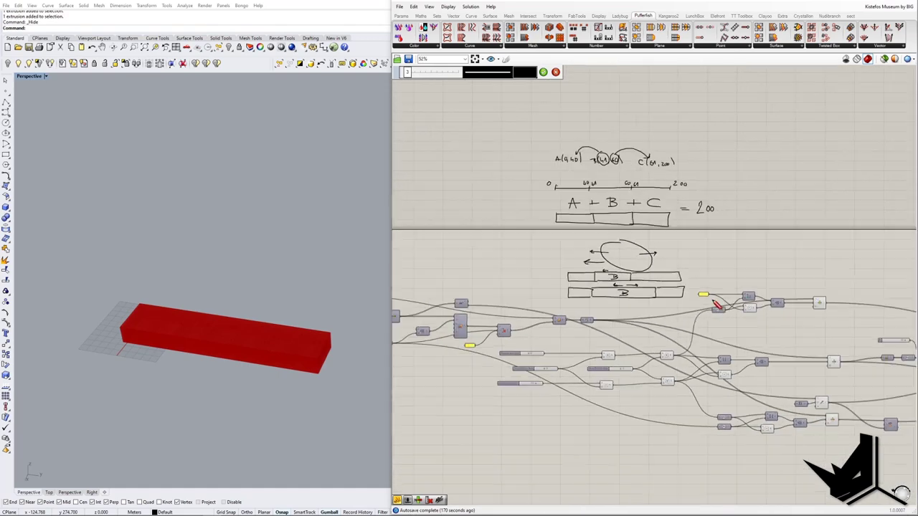
Circle 40 in range A, then write X-1 below it, X below 41 and X+1 below 61.
left_click_drag(505, 174, 508, 169)
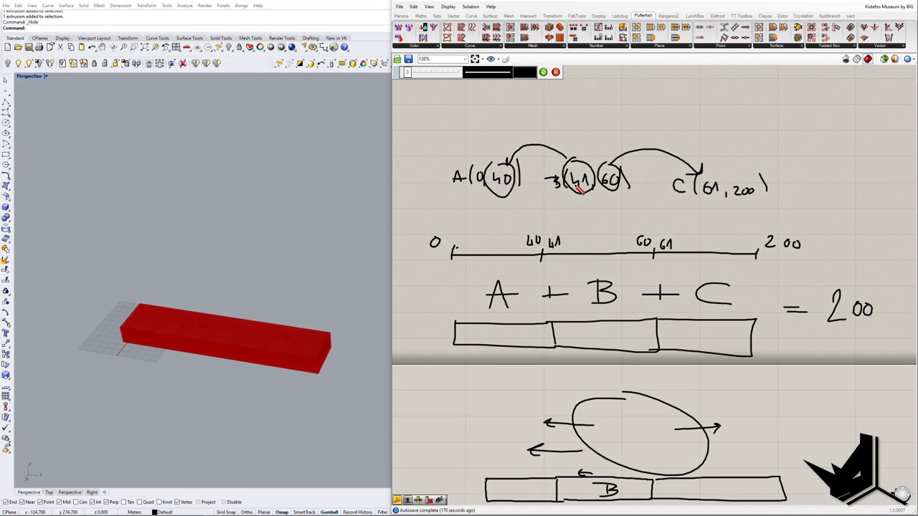
left_click_drag(501, 204, 494, 215)
left_click_drag(493, 203, 513, 215)
mouse_move(574, 201)
left_mouse_down()
mouse_move(582, 209)
mouse_move(574, 210)
left_mouse_up()
left_click_drag(692, 244, 693, 256)
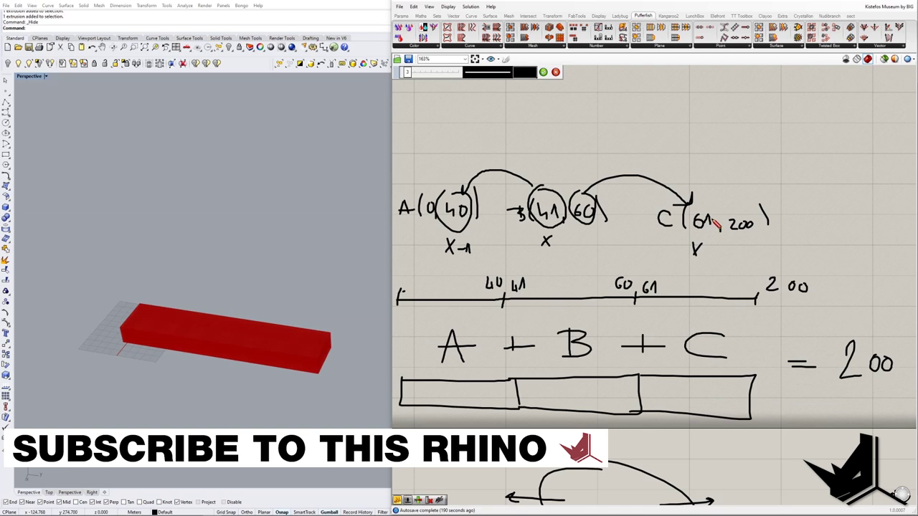
mouse_move(704, 248)
left_mouse_down()
mouse_move(706, 260)
mouse_move(714, 255)
left_mouse_up()
Write X below 60 in range B and circle both X marks under that range.
left_click_drag(577, 247, 586, 235)
left_click_drag(578, 235, 587, 246)
mouse_move(534, 233)
left_mouse_down()
mouse_move(558, 253)
mouse_move(563, 240)
mouse_move(592, 236)
left_mouse_up()
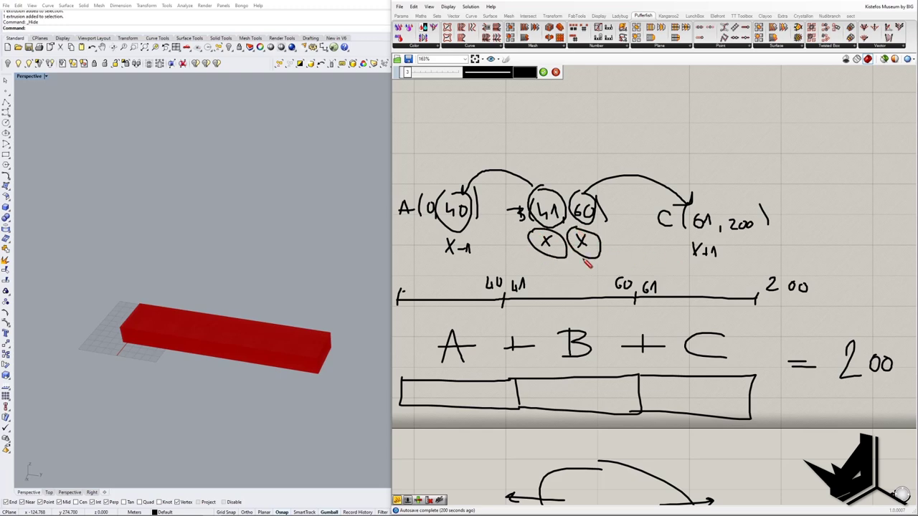
Examine the three groups of domain, subtraction and range components, especially the lowest group's two expression components.
scroll(639, 250, "down", 3)
scroll(638, 249, "down", 3)
scroll(686, 317, "up", 5)
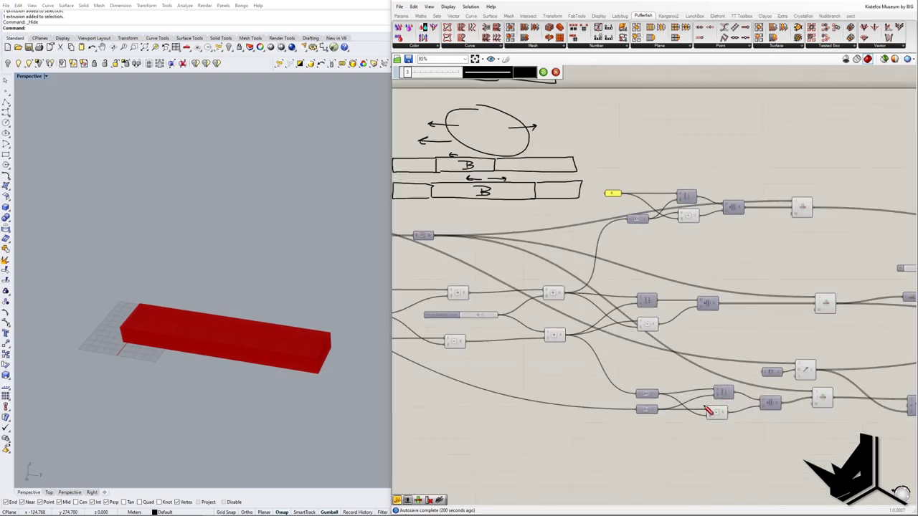
scroll(659, 380, "down", 3)
scroll(651, 381, "up", 2)
scroll(651, 380, "down", 3)
scroll(651, 380, "down", 1)
scroll(651, 380, "up", 3)
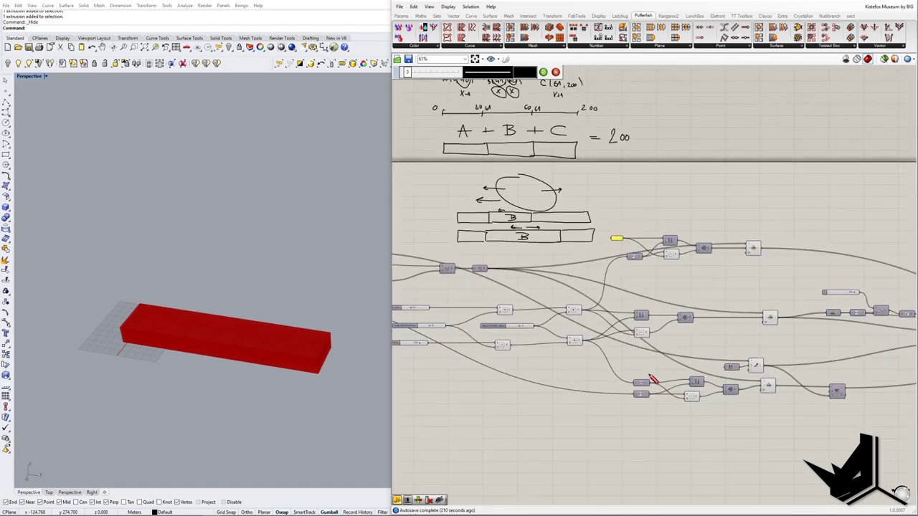
scroll(652, 379, "down", 1)
scroll(652, 379, "up", 4)
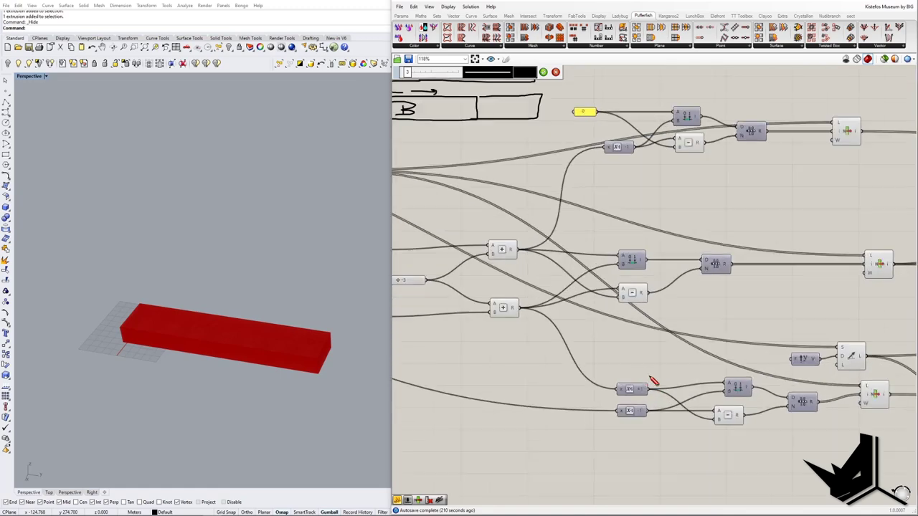
Write 61 above and 200 below the pair of expression components in the lowest group.
scroll(640, 367, "down", 3)
scroll(643, 327, "up", 2)
scroll(643, 327, "up", 2)
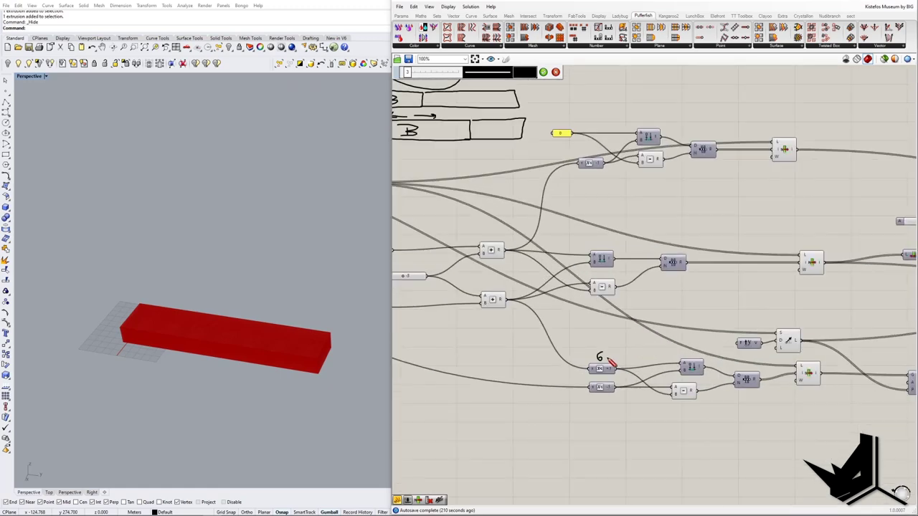
left_click_drag(610, 359, 608, 361)
left_click_drag(611, 401, 609, 399)
left_click_drag(618, 400, 619, 400)
Write 41 and 60 beside the outputs of the two addition components driven by Move Rotation Area.
scroll(650, 403, "down", 4)
scroll(614, 252, "up", 2)
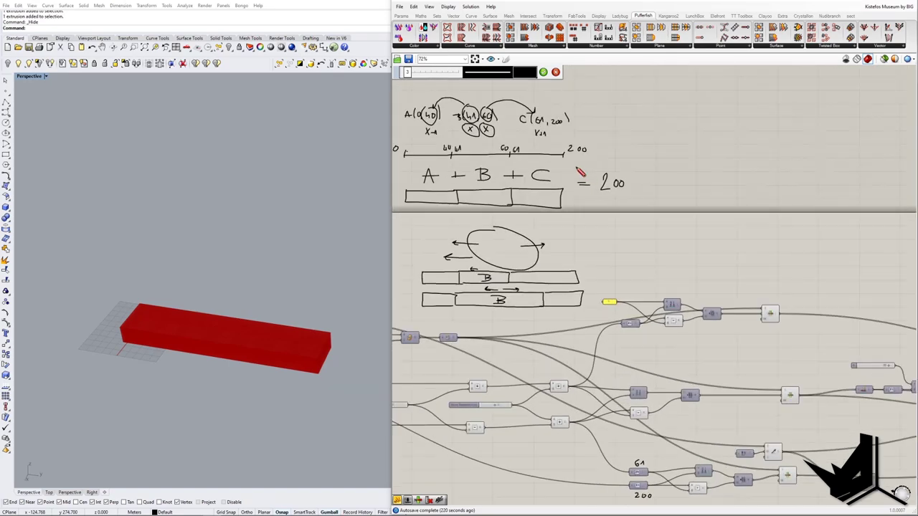
scroll(656, 272, "down", 2)
scroll(639, 364, "up", 4)
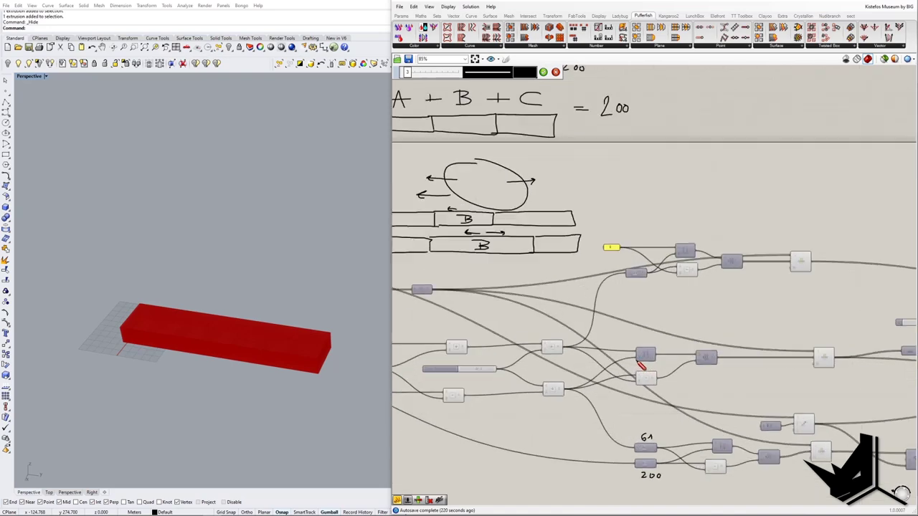
scroll(608, 327, "down", 2)
scroll(579, 345, "down", 1)
scroll(573, 340, "up", 4)
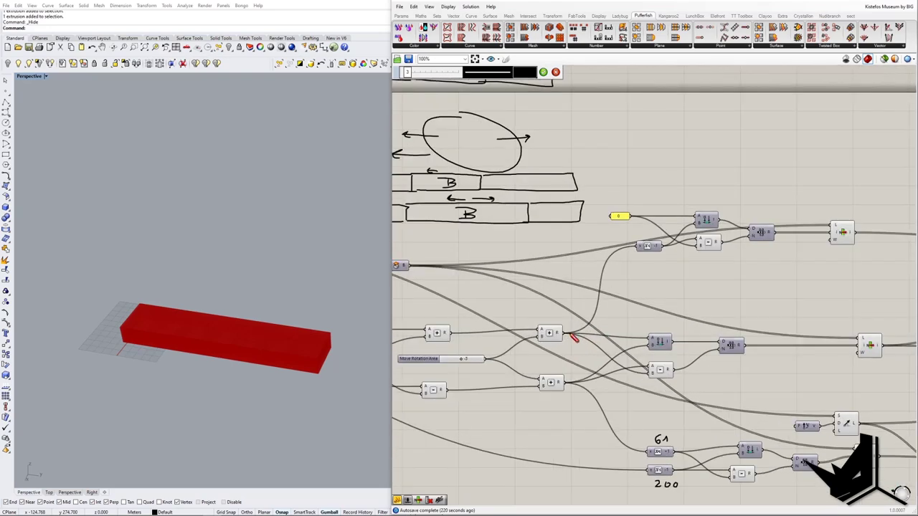
left_click_drag(575, 314, 583, 322)
mouse_move(579, 387)
left_mouse_down()
mouse_move(576, 395)
mouse_move(584, 388)
left_mouse_up()
Circle the 0 panel, write 40 below the uppermost expression component, and finish the sketch.
left_click_drag(639, 158, 635, 174)
mouse_move(677, 227)
left_mouse_down()
mouse_move(683, 239)
mouse_move(689, 233)
left_mouse_up()
scroll(641, 280, "down", 5)
scroll(696, 344, "up", 3)
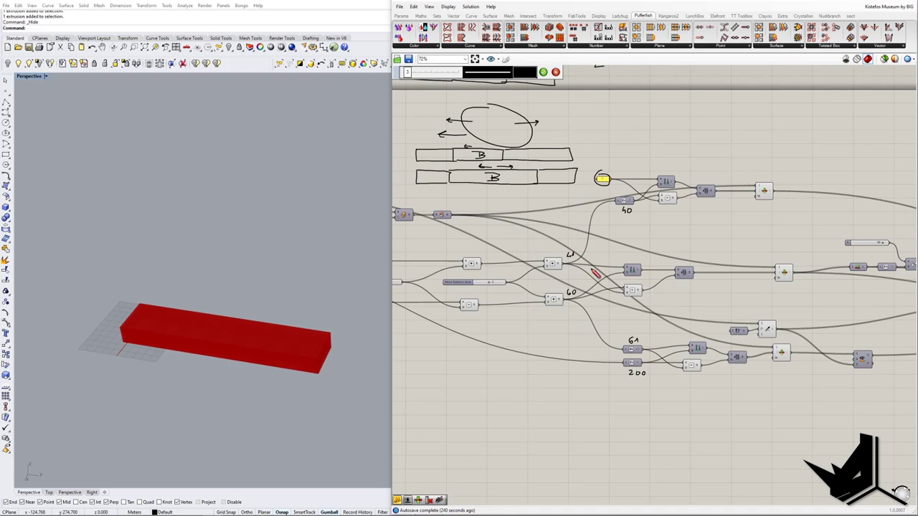
scroll(657, 245, "down", 2)
scroll(733, 175, "up", 6)
scroll(732, 218, "down", 4)
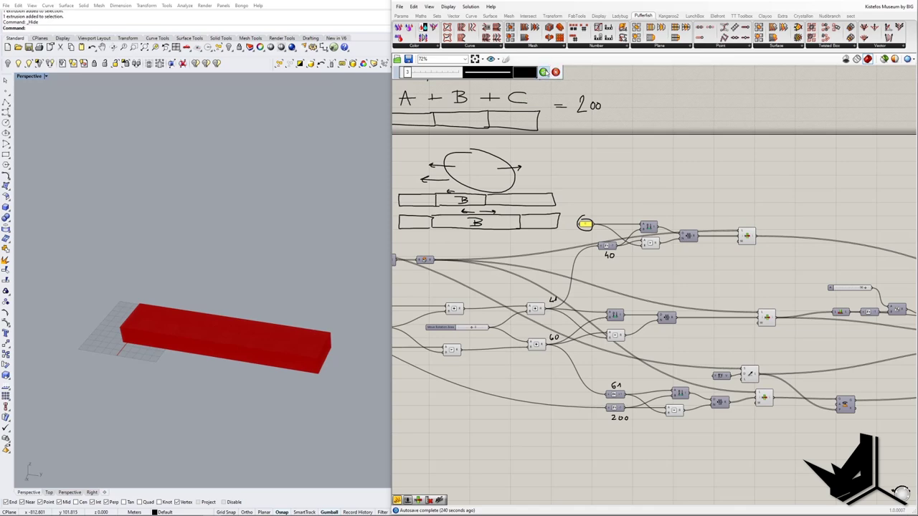
left_click(543, 72)
Highlight the uppermost List Item component and inspect its part of the box and its index input.
scroll(753, 237, "up", 3)
left_click(747, 235)
scroll(753, 237, "down", 4)
scroll(752, 237, "up", 1)
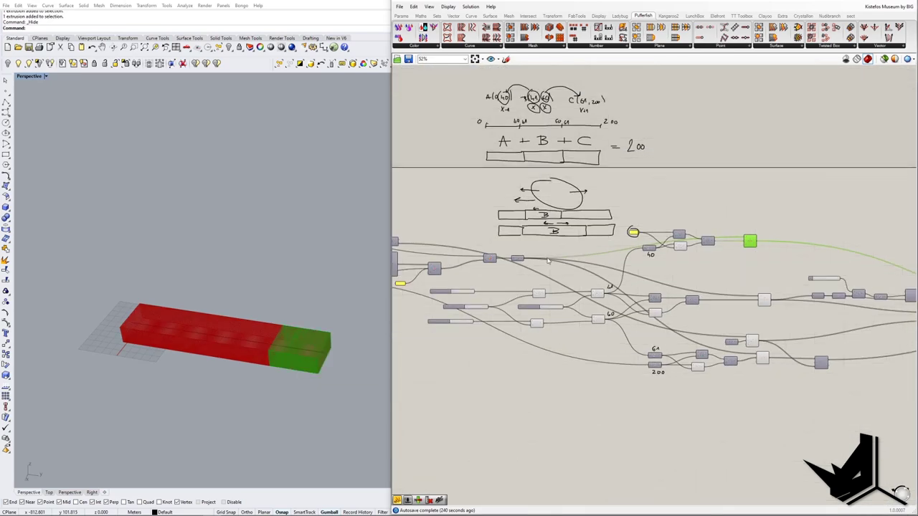
scroll(517, 270, "up", 4)
scroll(532, 249, "down", 4)
scroll(640, 260, "up", 4)
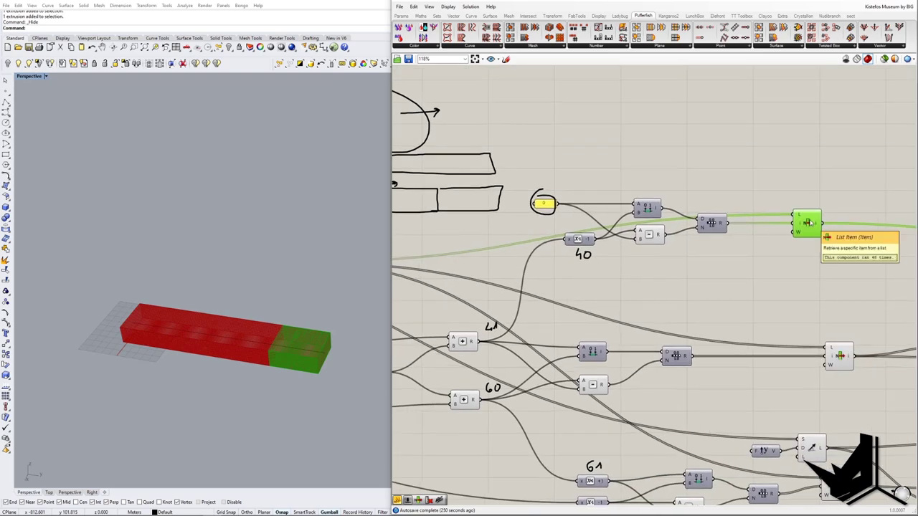
mouse_move(800, 225)
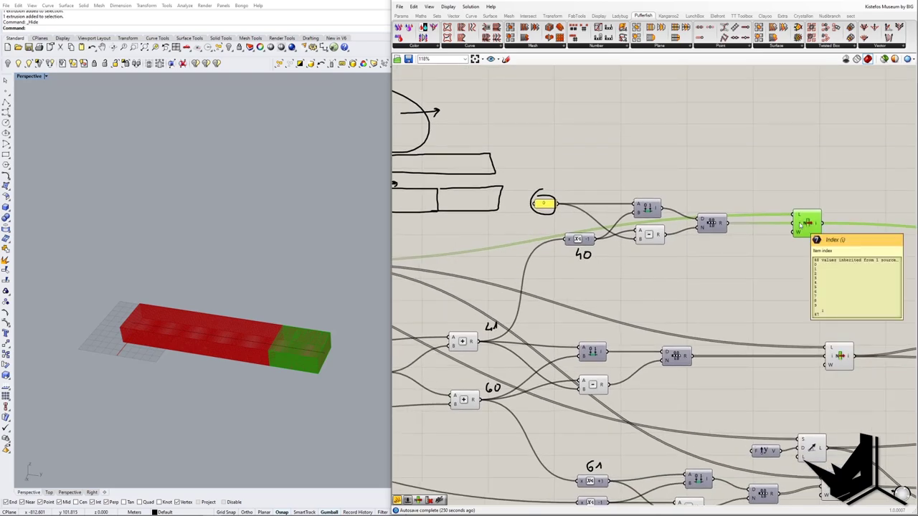
Highlight the components feeding the uppermost List Item's index and review the circled 0 panel.
right_click_drag(572, 174, 588, 194)
left_click_drag(539, 180, 756, 294)
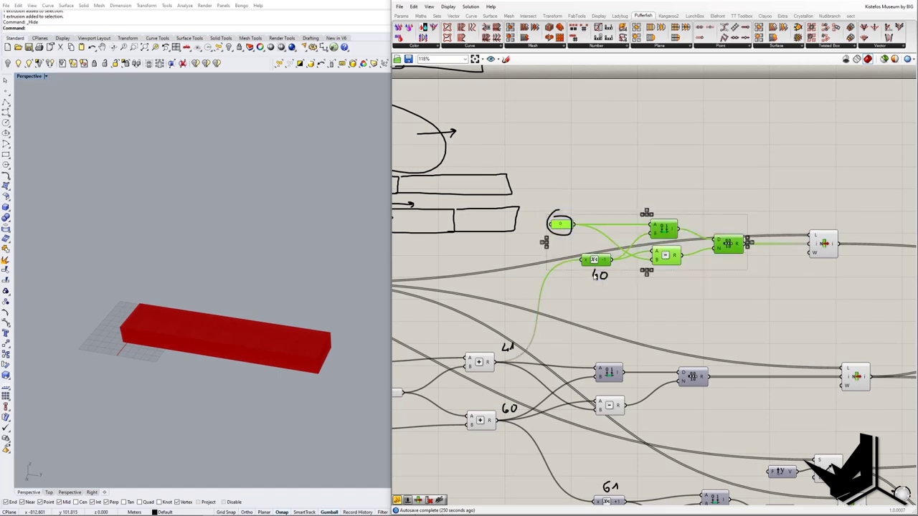
left_click(559, 225)
right_click_drag(687, 246, 674, 250)
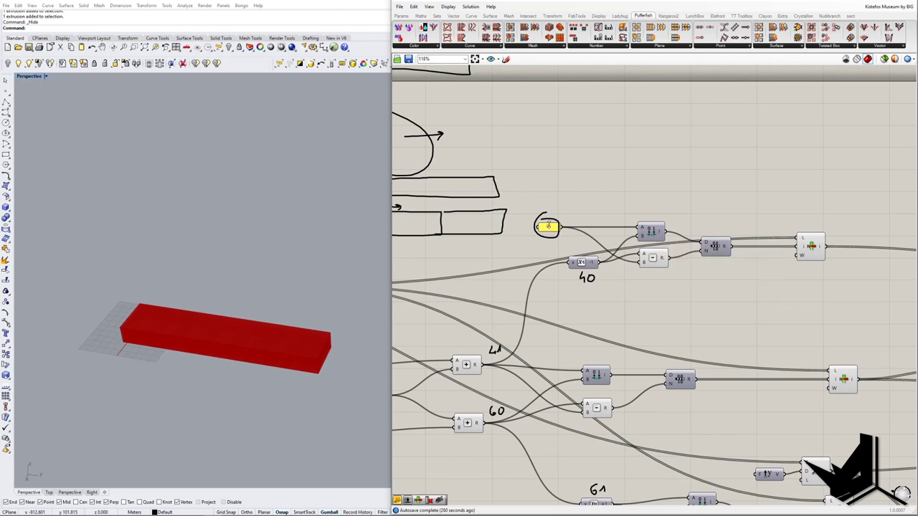
Highlight the uppermost List Item again and examine the end section of the box it selects.
right_click_drag(579, 264, 576, 277)
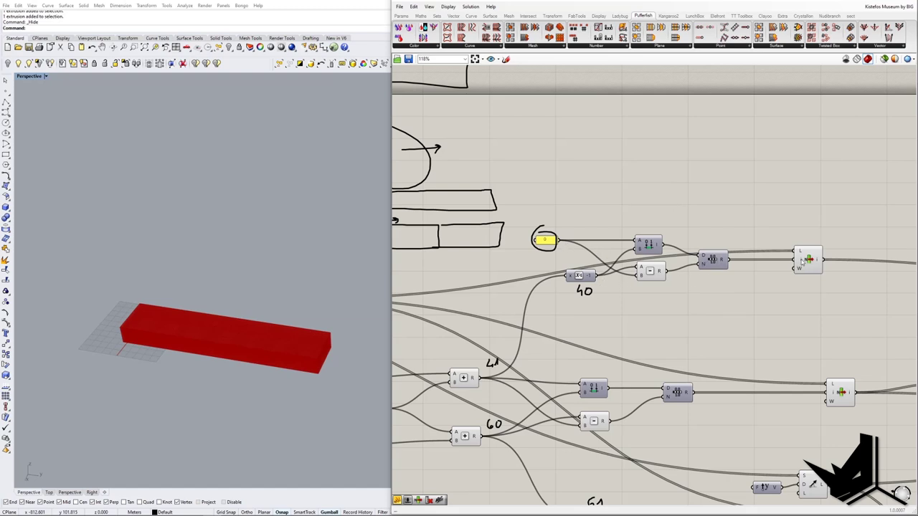
mouse_move(803, 261)
scroll(801, 257, "down", 5)
scroll(762, 274, "up", 3)
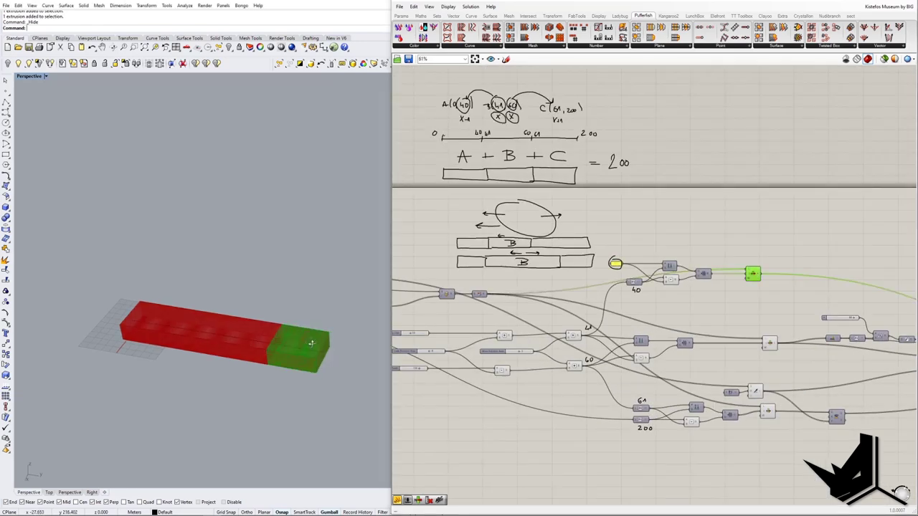
scroll(313, 344, "up", 5)
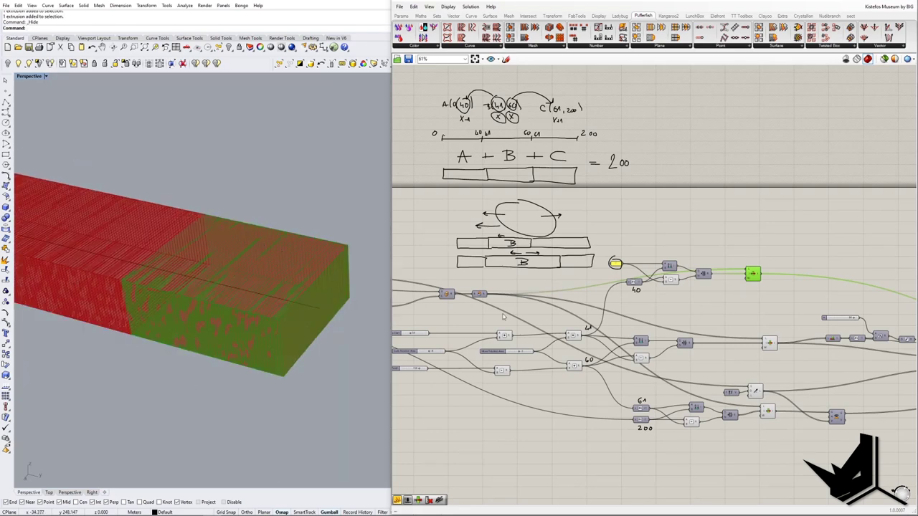
Highlight the middle List Item and inspect the central rotation section of the box.
right_click_drag(781, 316, 780, 287)
left_click(771, 296)
scroll(307, 308, "down", 5)
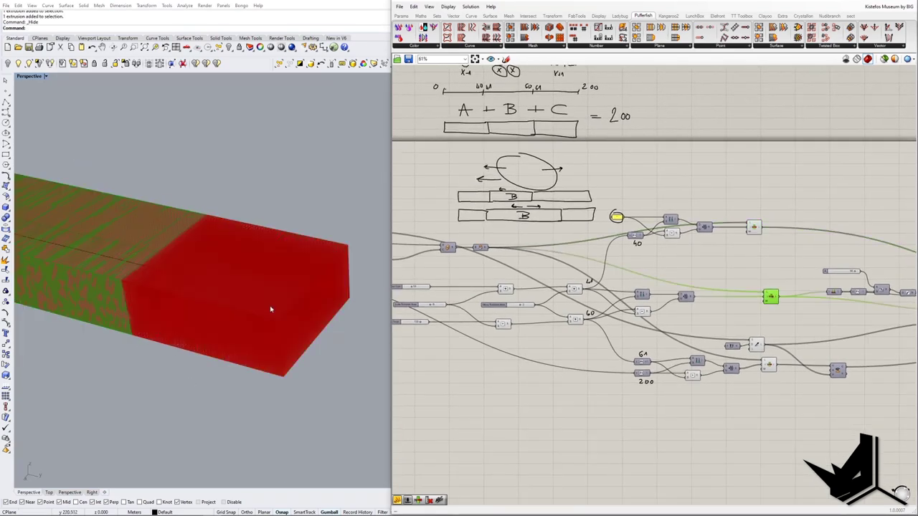
scroll(624, 279, "up", 3)
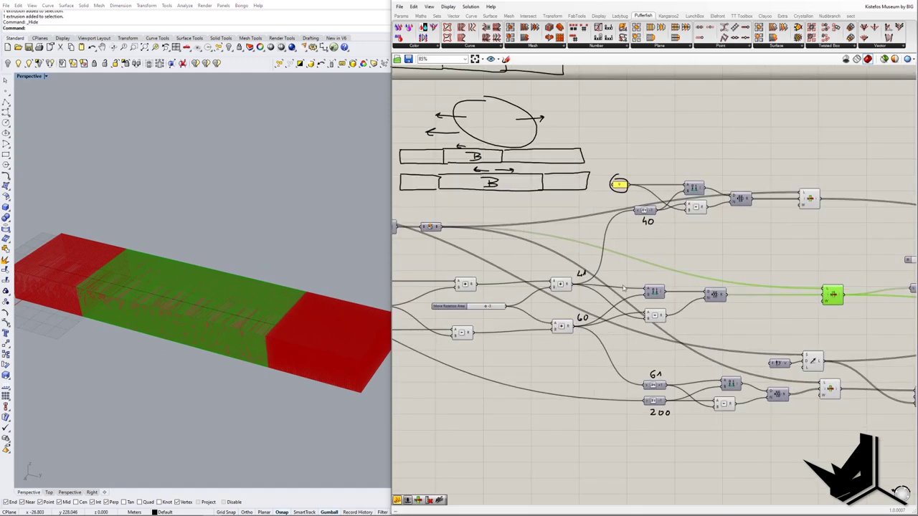
Highlight the lowest List Item, fed by the 61 to 200 range, and inspect its section of the box.
right_click_drag(718, 342, 700, 270)
left_click(811, 319)
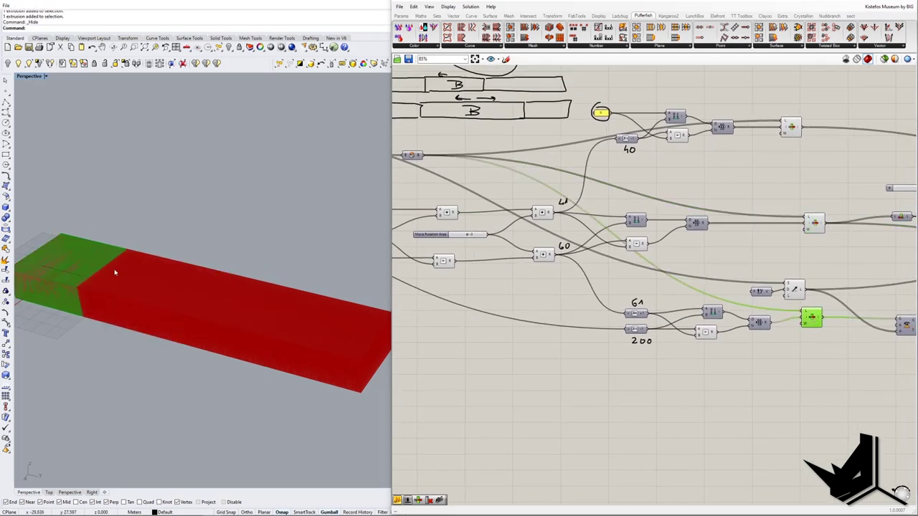
right_click_drag(111, 270, 177, 300, "shift")
scroll(715, 313, "up", 2)
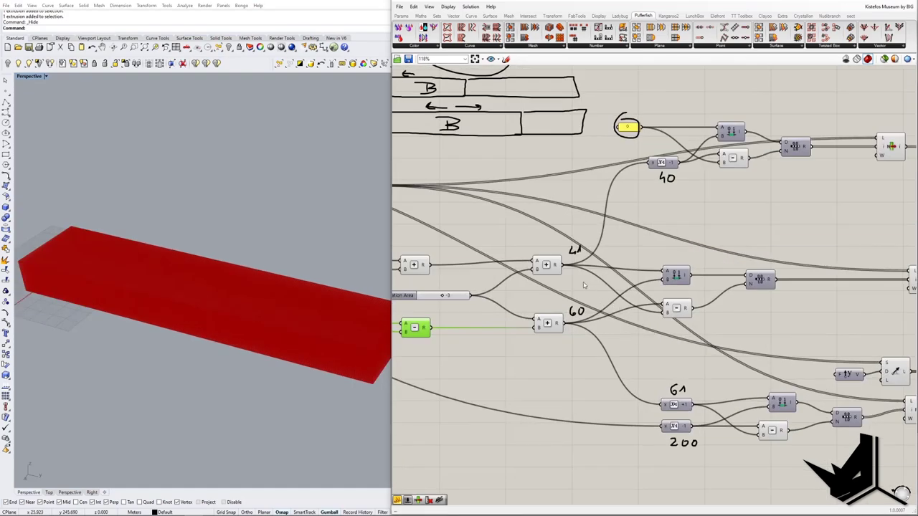
On the sketched number line, circle 40 41 and box 60 61, adding a plus sign, slider shape and rightward arrow to each.
right_click_drag(584, 285, 734, 351)
right_click_drag(582, 131, 576, 164)
right_click_drag(541, 245, 542, 222)
scroll(569, 248, "down", 2)
scroll(675, 317, "up", 1)
mouse_move(658, 342)
right_mouse_down()
mouse_move(596, 315)
mouse_move(650, 406)
right_mouse_up()
right_click_drag(586, 189, 607, 273)
scroll(606, 274, "up", 3)
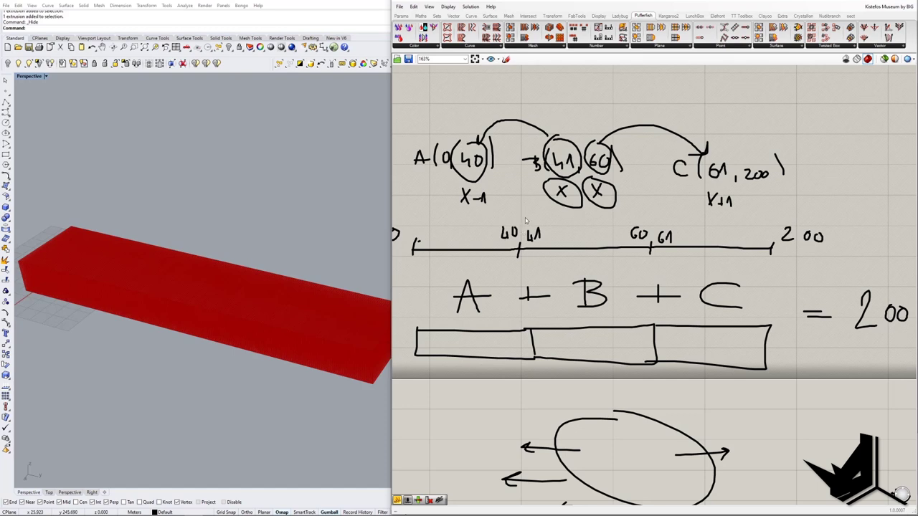
left_click(505, 59)
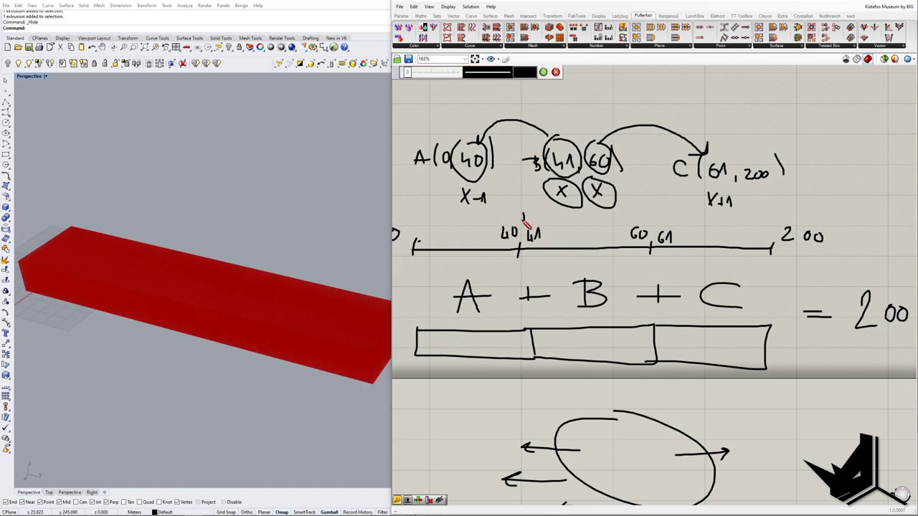
mouse_move(543, 216)
left_mouse_down()
mouse_move(565, 222)
mouse_move(550, 227)
mouse_move(567, 252)
mouse_move(517, 214)
left_mouse_up()
left_click_drag(565, 235, 586, 242)
mouse_move(621, 218)
left_mouse_down()
mouse_move(623, 248)
mouse_move(645, 219)
mouse_move(680, 255)
mouse_move(632, 254)
left_mouse_up()
mouse_move(650, 208)
left_mouse_down()
mouse_move(660, 217)
mouse_move(703, 209)
mouse_move(659, 216)
mouse_move(712, 242)
left_mouse_up()
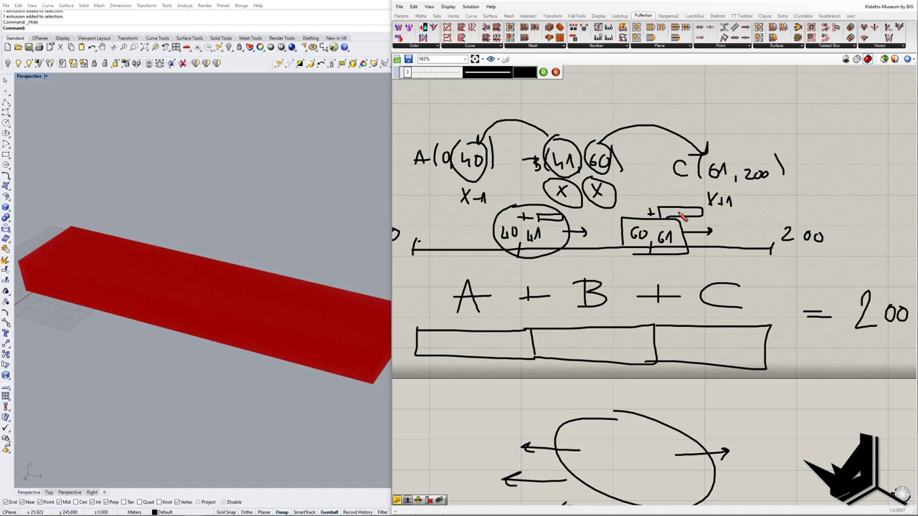
Write -3 above the slider shape near 60 61, add leftward arrows at both boundaries, and finish the sketch.
left_click_drag(666, 201, 673, 200)
left_click_drag(643, 213, 618, 212)
left_click_drag(522, 204, 500, 205)
scroll(572, 236, "down", 5)
scroll(615, 347, "up", 5)
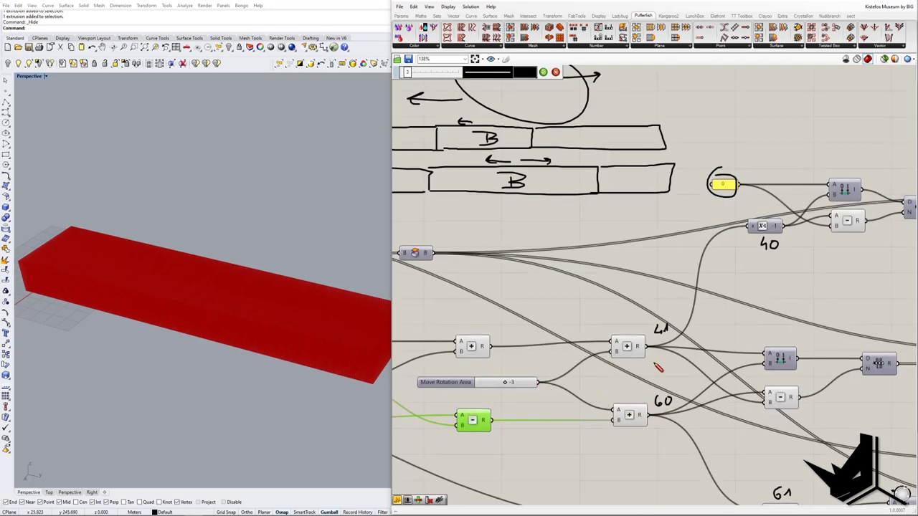
left_click(545, 73)
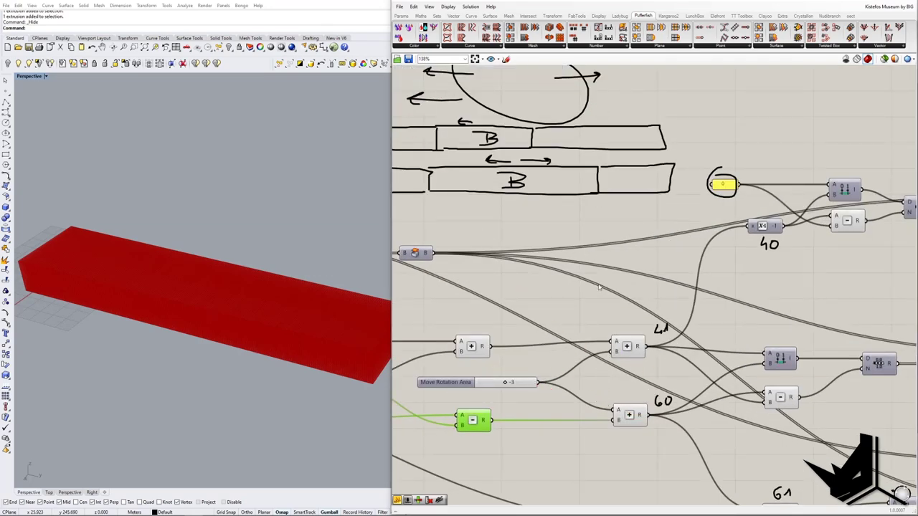
Highlight the middle List Item and trace its index inputs back to the additions driven by Move Rotation Area.
scroll(587, 293, "down", 6)
right_click_drag(797, 320, 693, 307)
scroll(693, 307, "up", 4)
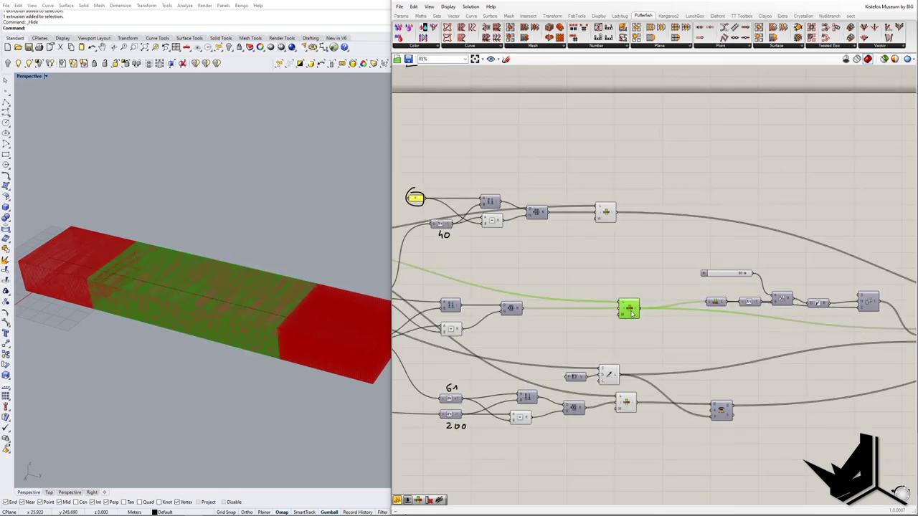
scroll(642, 307, "up", 3)
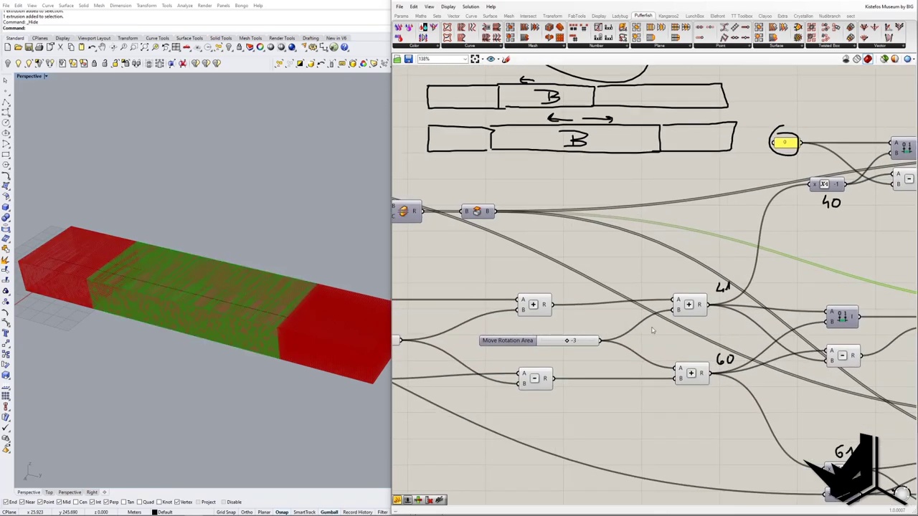
right_click_drag(688, 306, 627, 299)
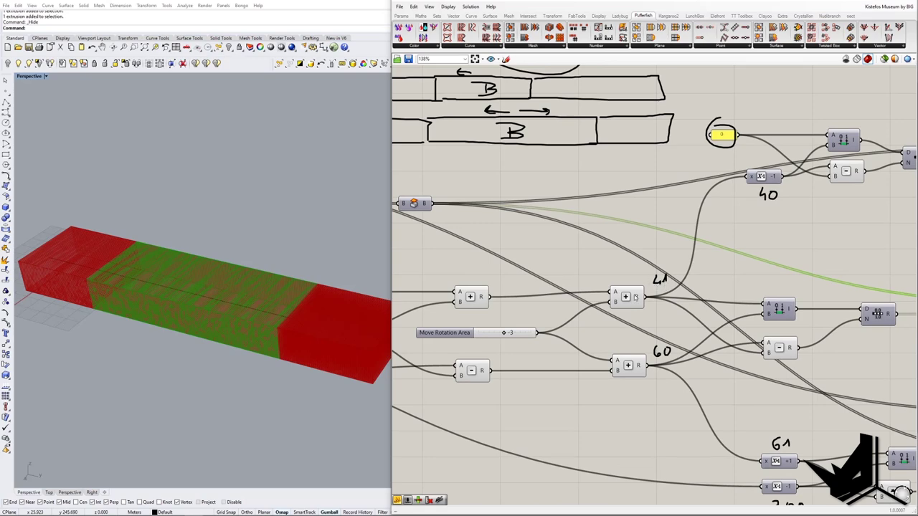
mouse_move(661, 308)
right_mouse_down()
mouse_move(672, 296)
mouse_move(685, 326)
mouse_move(651, 301)
right_mouse_up()
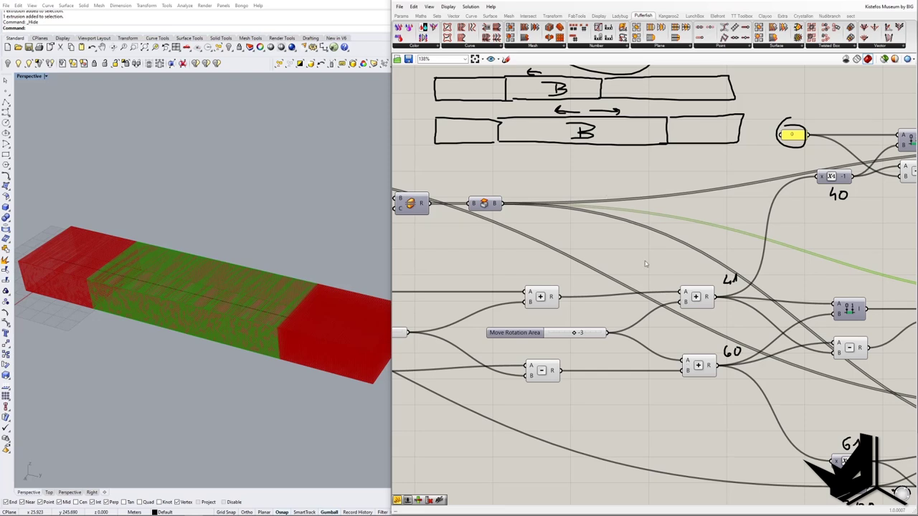
Sketch an X on both wires entering the Move Rotation Area additions, write 41 and 60 at their inputs, and circle the -3.
left_click(505, 59)
mouse_move(599, 279)
left_mouse_down()
mouse_move(584, 299)
mouse_move(602, 299)
left_mouse_up()
left_click_drag(611, 361, 596, 378)
mouse_move(597, 362)
left_mouse_down()
mouse_move(613, 377)
mouse_move(667, 369)
left_mouse_up()
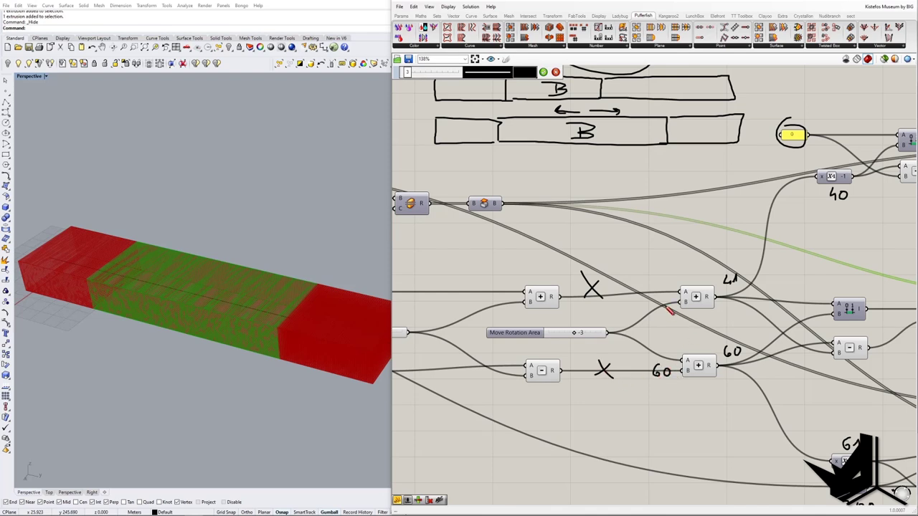
mouse_move(660, 283)
left_mouse_down()
mouse_move(679, 300)
mouse_move(661, 284)
left_mouse_up()
mouse_move(583, 326)
left_mouse_down()
mouse_move(577, 342)
mouse_move(586, 326)
left_mouse_up()
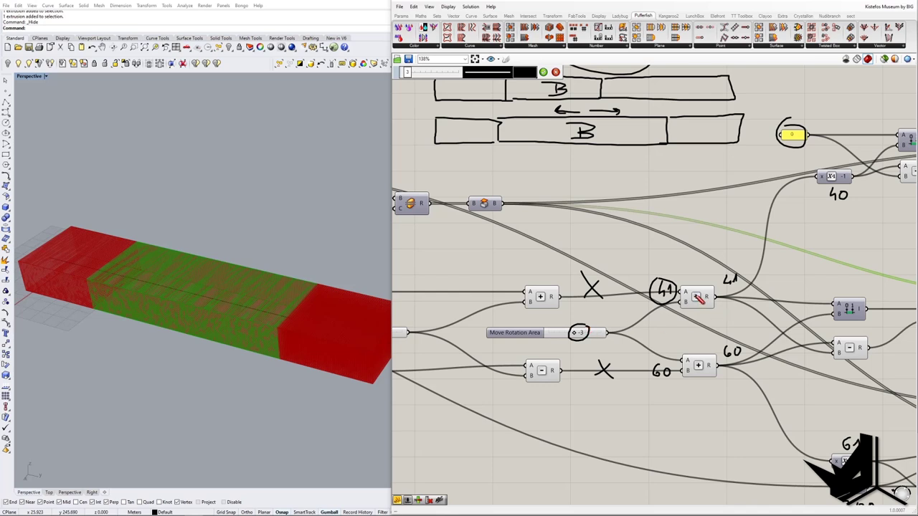
Write the sum 41 + (-3) with an equals sign below the upper addition, and discard the sketch.
mouse_move(662, 322)
left_mouse_down()
mouse_move(669, 333)
mouse_move(702, 326)
left_mouse_up()
mouse_move(694, 320)
left_mouse_down()
mouse_move(694, 332)
mouse_move(730, 334)
left_mouse_up()
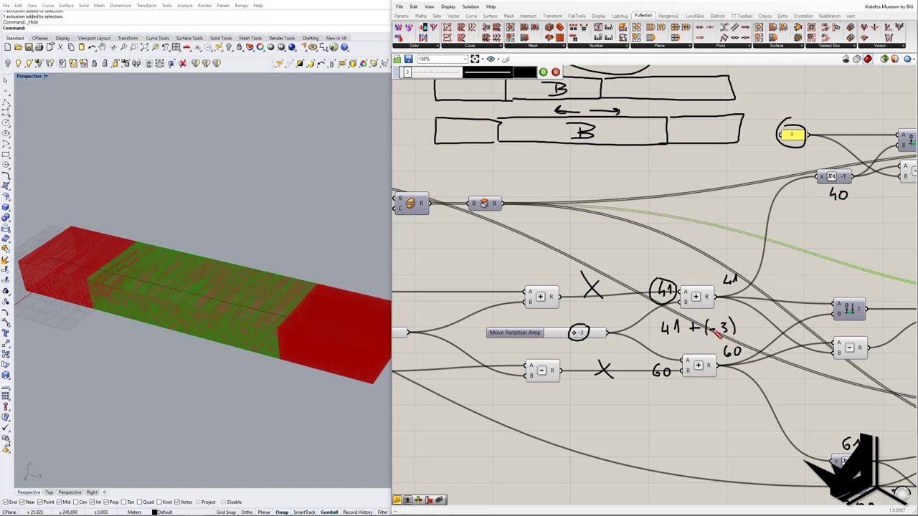
left_click_drag(739, 327, 746, 327)
left_click_drag(739, 331, 747, 330)
mouse_move(758, 321)
left_mouse_down()
mouse_move(758, 331)
mouse_move(773, 326)
left_mouse_up()
left_click(556, 72)
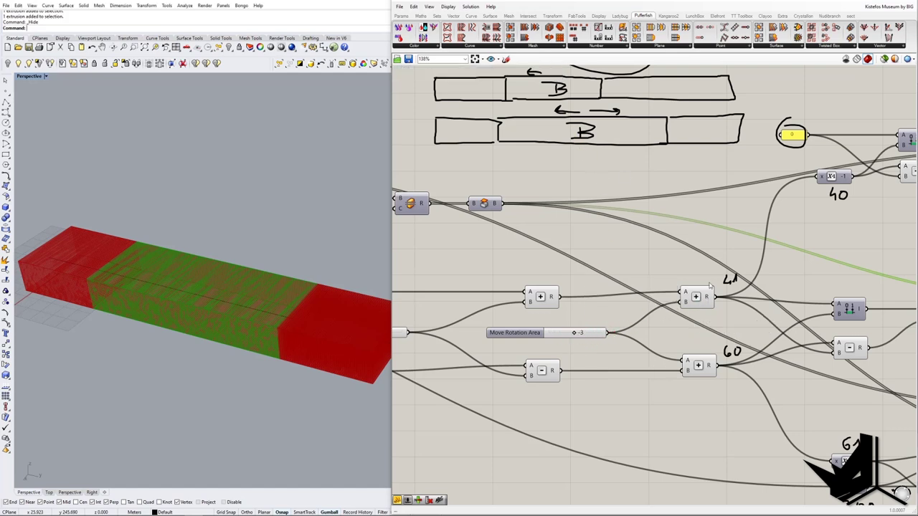
Set the Move Rotation Area slider to 19.
mouse_move(577, 334)
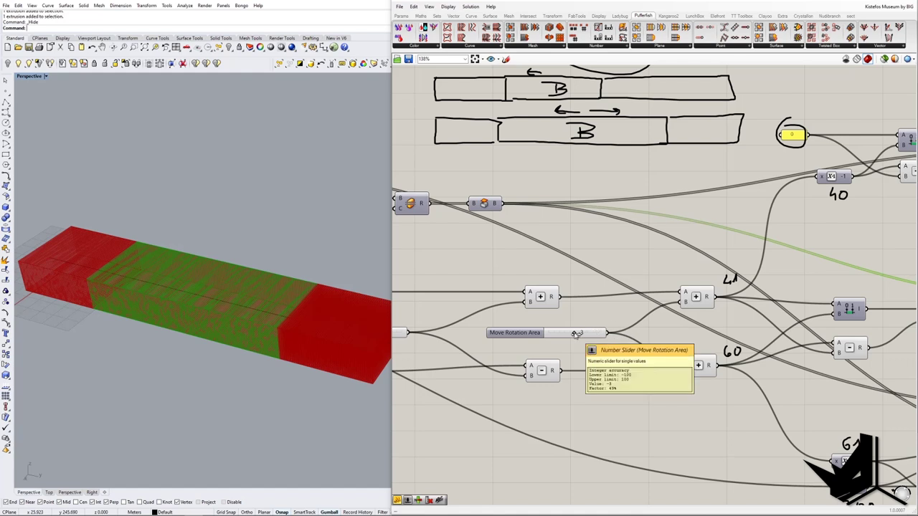
mouse_move(576, 334)
left_mouse_down()
mouse_move(566, 336)
mouse_move(592, 340)
mouse_move(571, 340)
mouse_move(581, 342)
left_mouse_up()
scroll(634, 378, "down", 2)
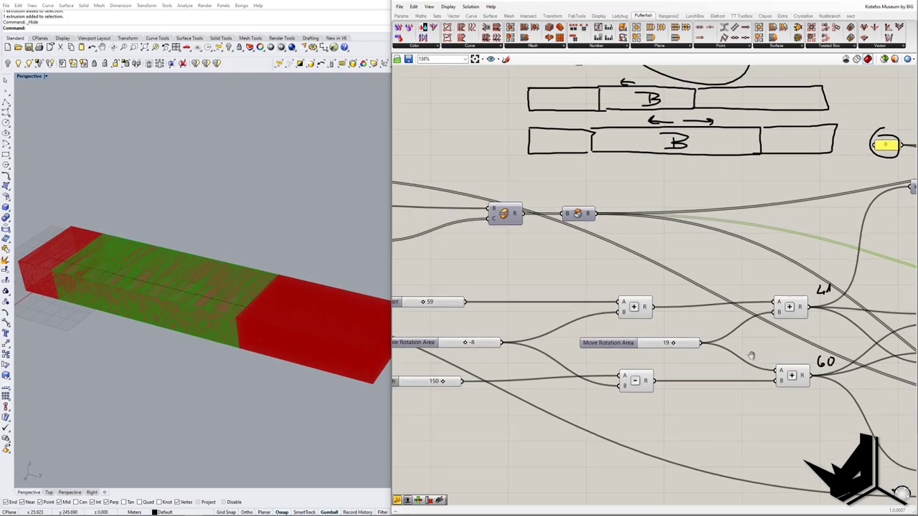
At section B's ends above the A + B + C bar, sketch 40 41 and 60 61 with outward arrows and minus and plus slider shapes.
scroll(635, 378, "down", 3)
right_click_drag(632, 194, 636, 272)
scroll(601, 196, "up", 5)
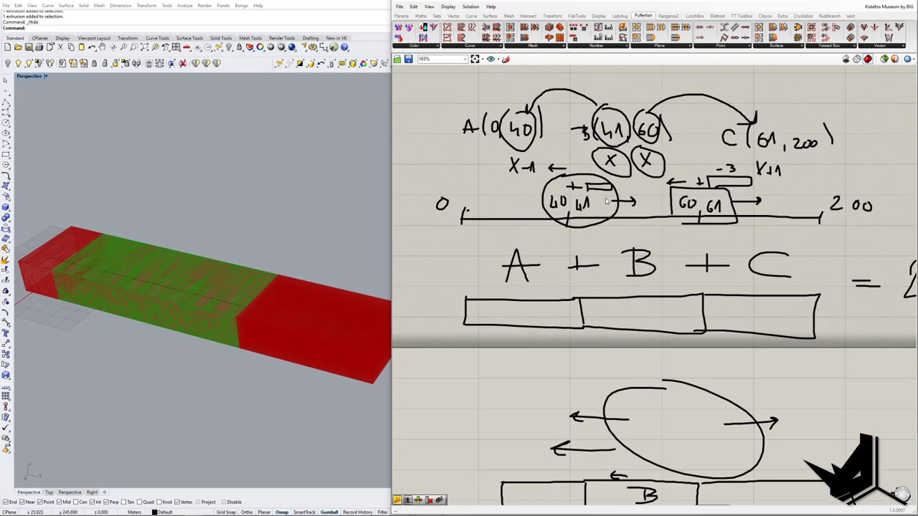
left_click(505, 59)
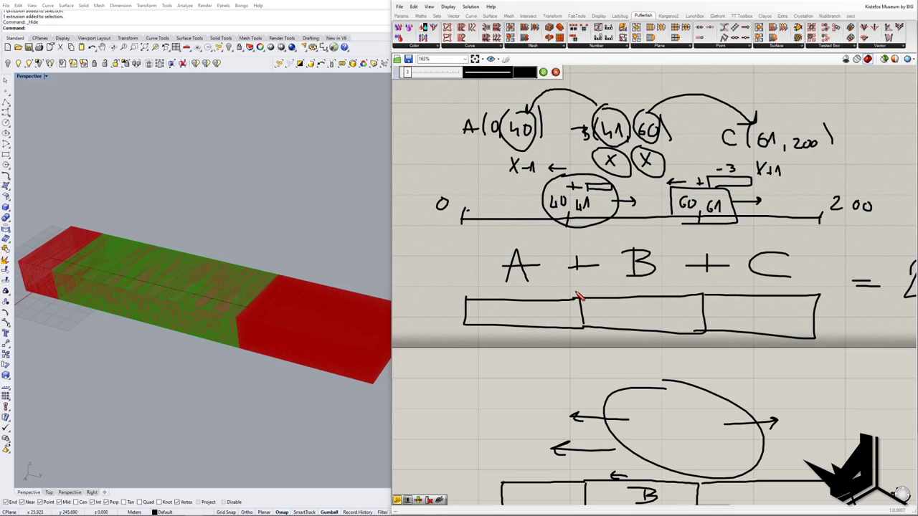
left_click_drag(566, 293, 596, 294)
mouse_move(693, 286)
left_mouse_down()
mouse_move(721, 291)
mouse_move(726, 317)
left_mouse_up()
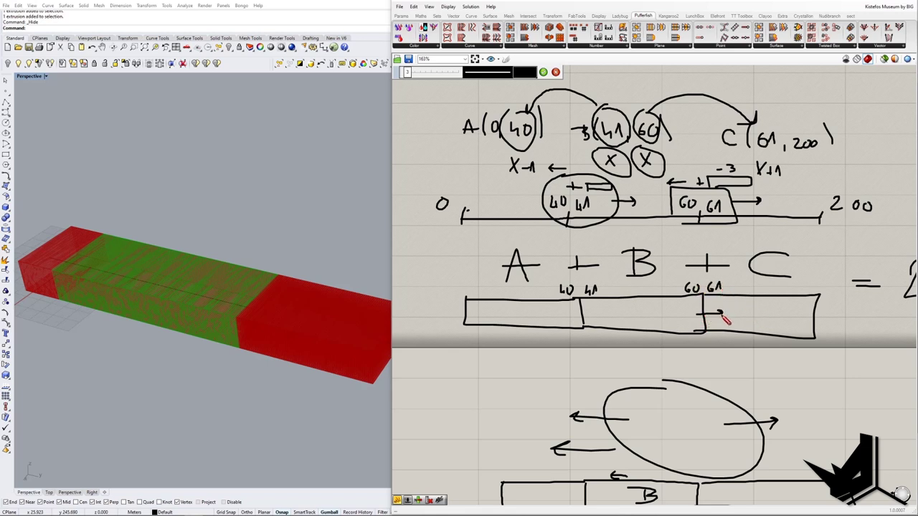
left_click_drag(582, 314, 563, 313)
mouse_move(565, 281)
left_mouse_down()
mouse_move(585, 304)
mouse_move(578, 281)
mouse_move(562, 284)
mouse_move(578, 271)
mouse_move(555, 280)
left_mouse_up()
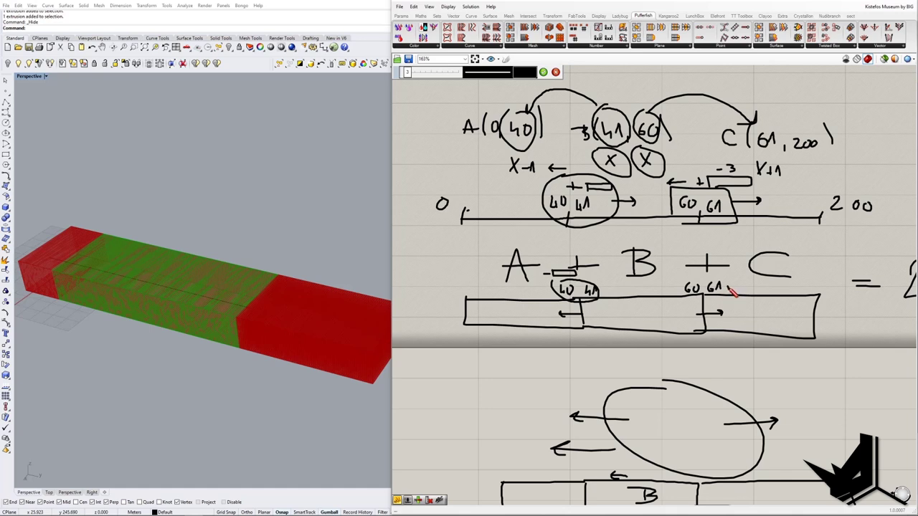
mouse_move(730, 285)
left_mouse_down()
mouse_move(765, 284)
mouse_move(731, 294)
left_mouse_up()
Draw inward arrows at both ends of section B and circle each boundary's numbers together with its slider shape.
scroll(624, 308, "up", 2)
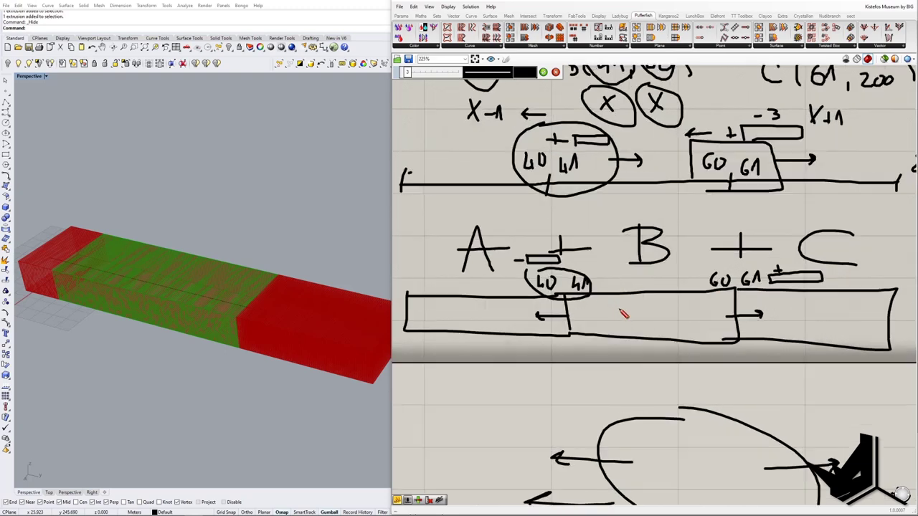
left_click_drag(579, 322, 607, 324)
left_click_drag(710, 323, 684, 326)
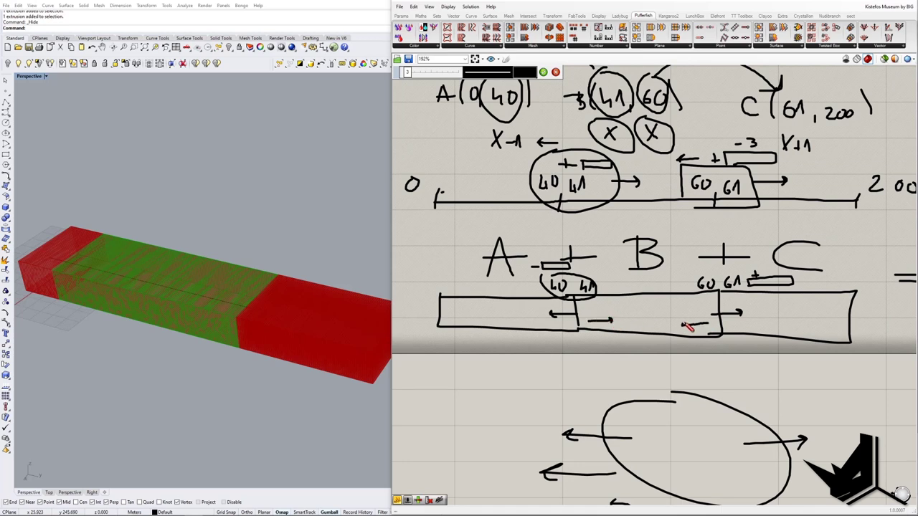
scroll(604, 287, "down", 2)
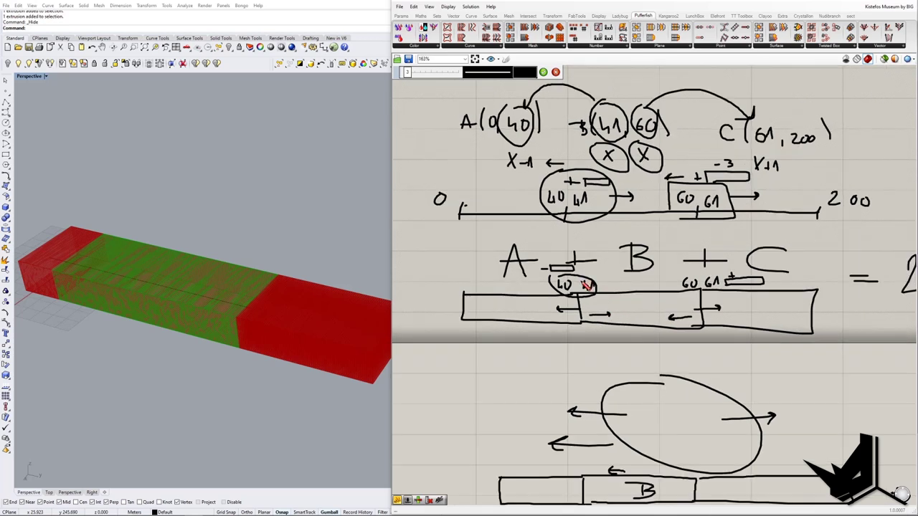
left_click_drag(553, 256, 603, 284)
mouse_move(680, 271)
left_mouse_down()
mouse_move(757, 291)
mouse_move(717, 285)
left_mouse_up()
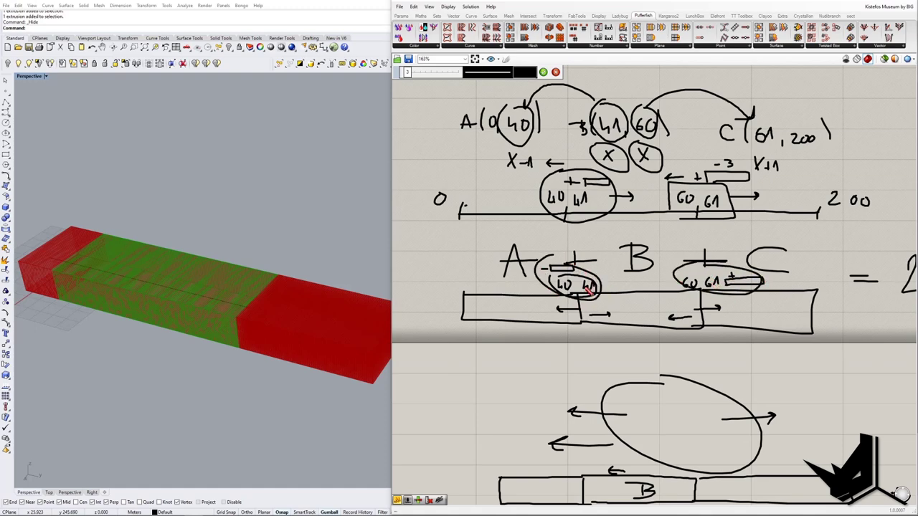
Write 41 beside the A input of the addition component fed by the Rotation Area Start slider.
scroll(588, 290, "down", 5)
scroll(585, 367, "up", 5)
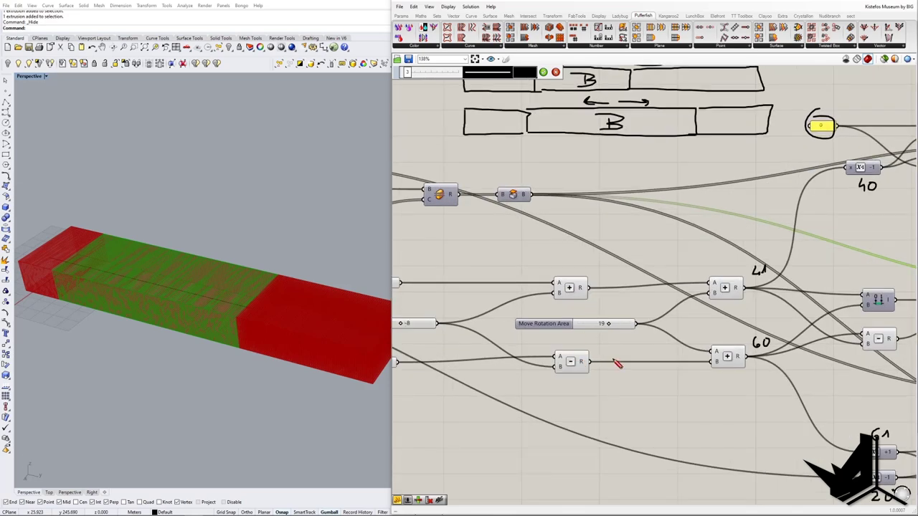
scroll(613, 363, "down", 2)
scroll(580, 361, "up", 2)
scroll(656, 357, "down", 1)
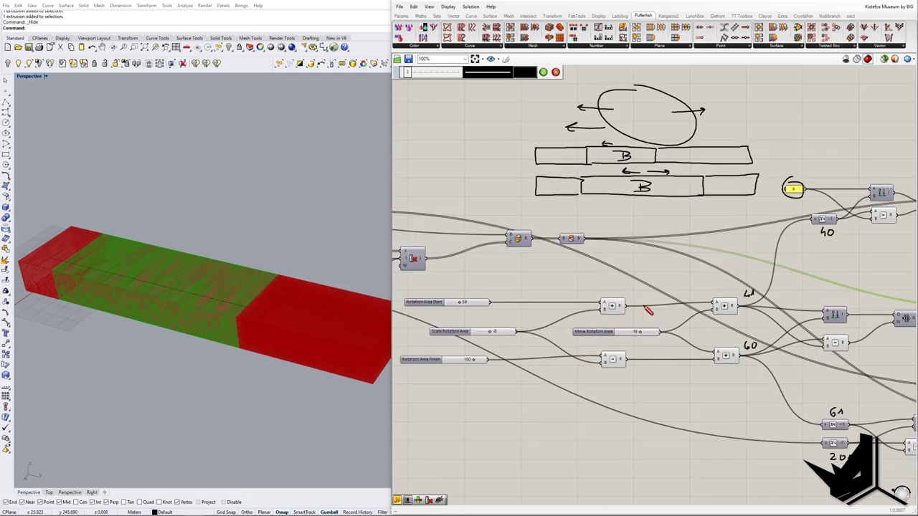
scroll(659, 306, "down", 1)
scroll(631, 309, "up", 2)
scroll(616, 313, "down", 1)
scroll(651, 313, "up", 2)
scroll(652, 312, "down", 1)
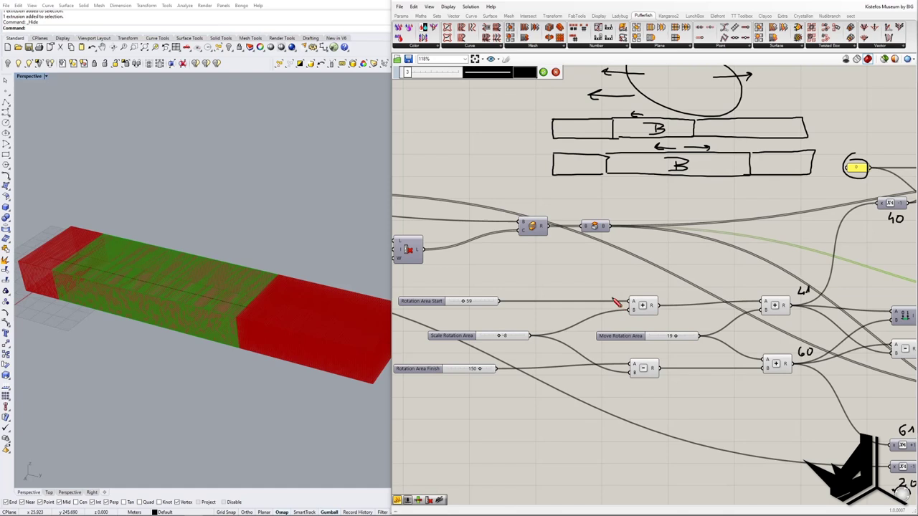
left_click_drag(612, 301, 618, 304)
scroll(602, 362, "down", 2)
scroll(607, 371, "up", 3)
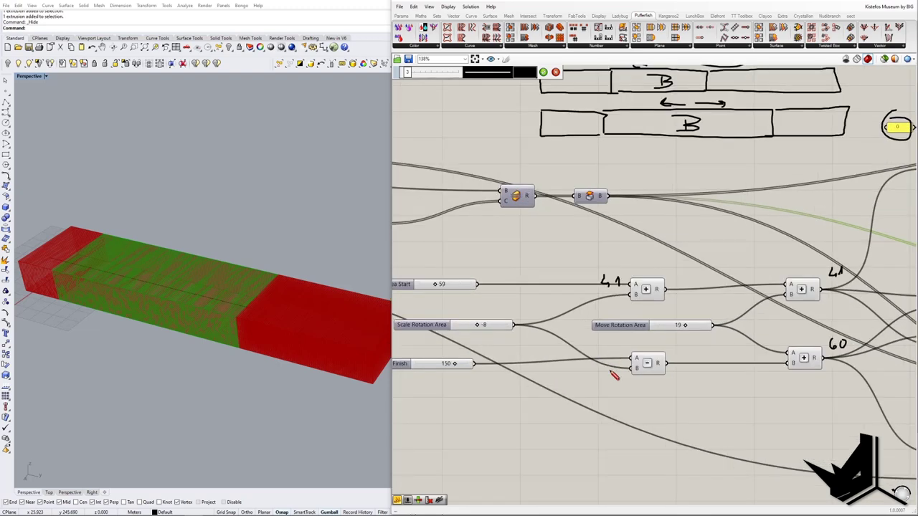
Write 61 beside the A input of the subtraction component fed by the Rotation Area Finish slider.
scroll(614, 371, "down", 4)
scroll(614, 373, "up", 5)
scroll(613, 366, "up", 1)
left_click_drag(607, 353, 609, 355)
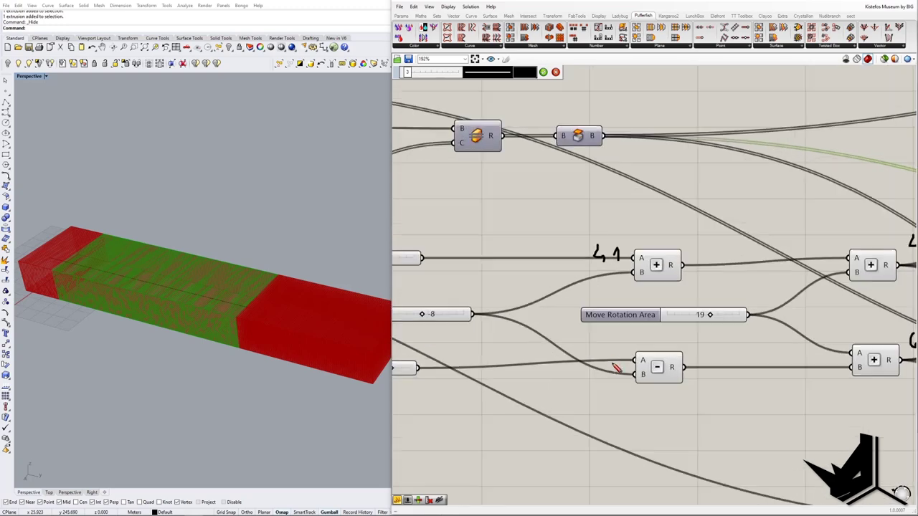
Write 41+(-8)=33 beside the output of the addition component fed by the Rotation Area Start slider.
scroll(621, 373, "down", 2)
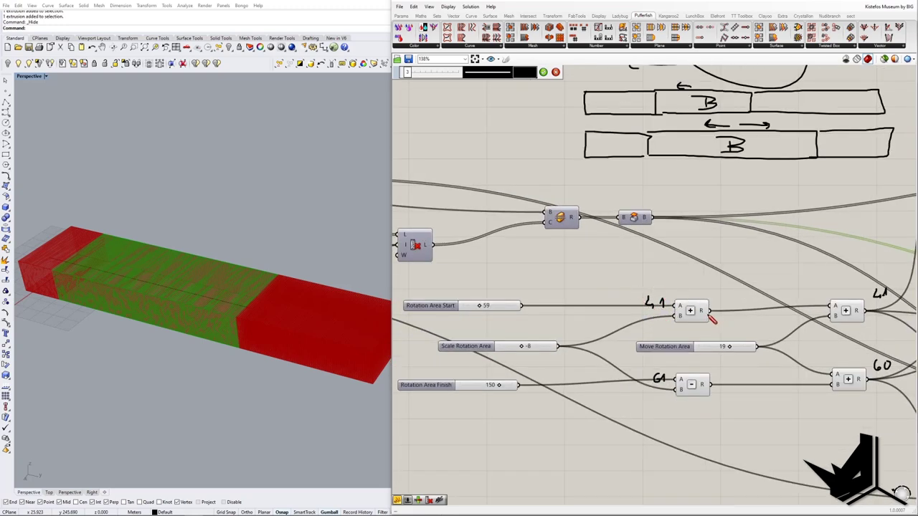
left_click_drag(722, 317, 727, 324)
left_click_drag(726, 320, 750, 324)
mouse_move(746, 319)
left_mouse_down()
mouse_move(756, 332)
mouse_move(768, 318)
mouse_move(774, 331)
mouse_move(788, 329)
left_mouse_up()
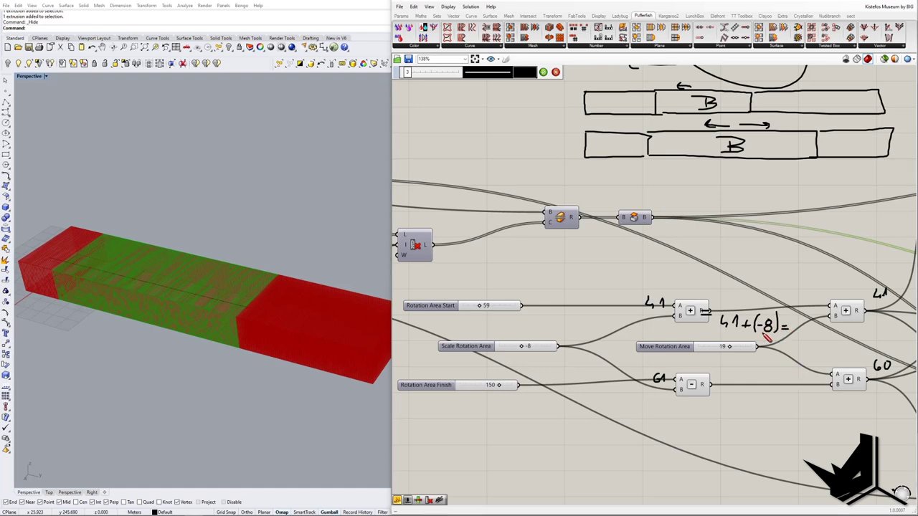
left_click_drag(790, 320, 799, 333)
Compare the sketched 40 41 and 60 61 boundaries with the Scale Rotation Area slider's connections to the addition and subtraction components.
scroll(682, 367, "down", 5)
scroll(685, 164, "up", 4)
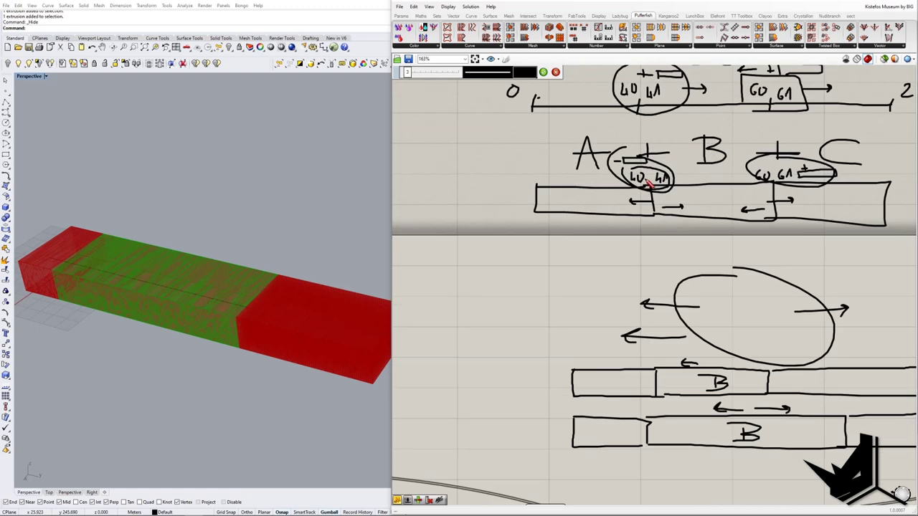
scroll(631, 260, "up", 1)
scroll(642, 218, "up", 1)
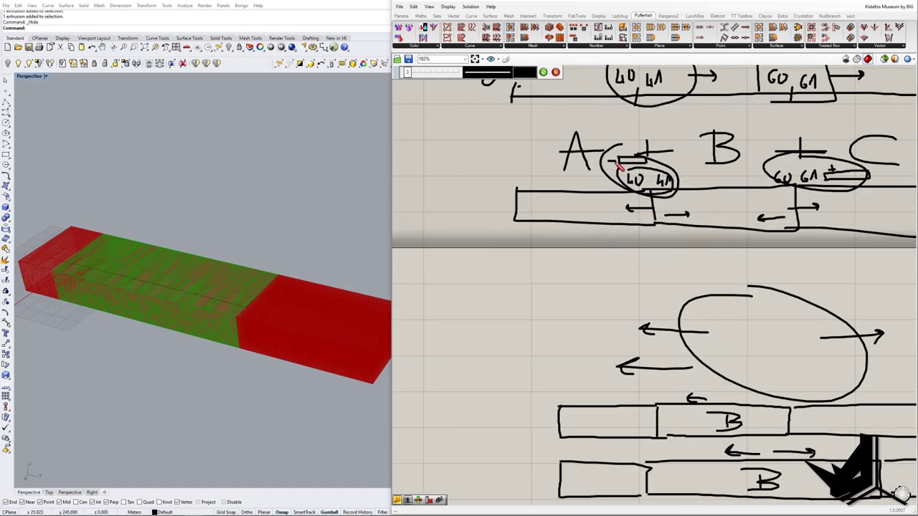
scroll(642, 219, "down", 3)
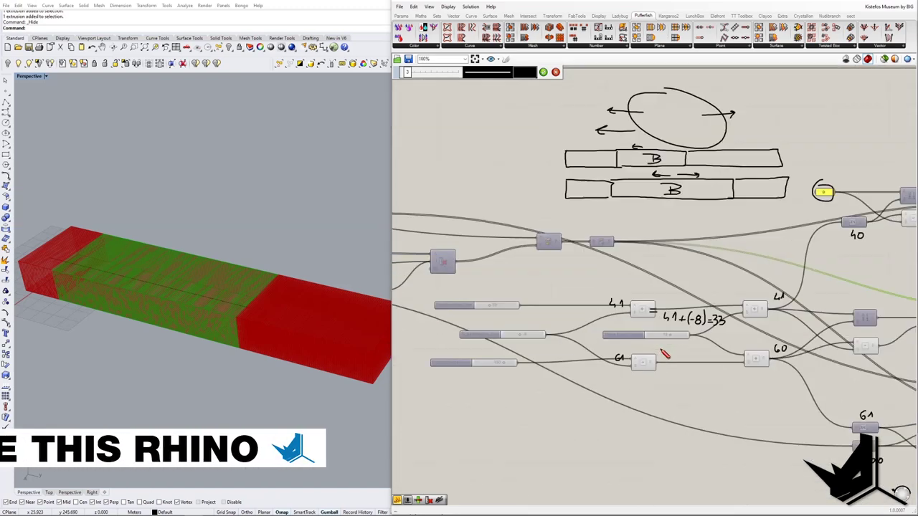
scroll(656, 337, "up", 2)
scroll(649, 324, "down", 2)
scroll(649, 322, "down", 1)
scroll(660, 323, "up", 2)
scroll(660, 321, "down", 2)
scroll(659, 322, "up", 2)
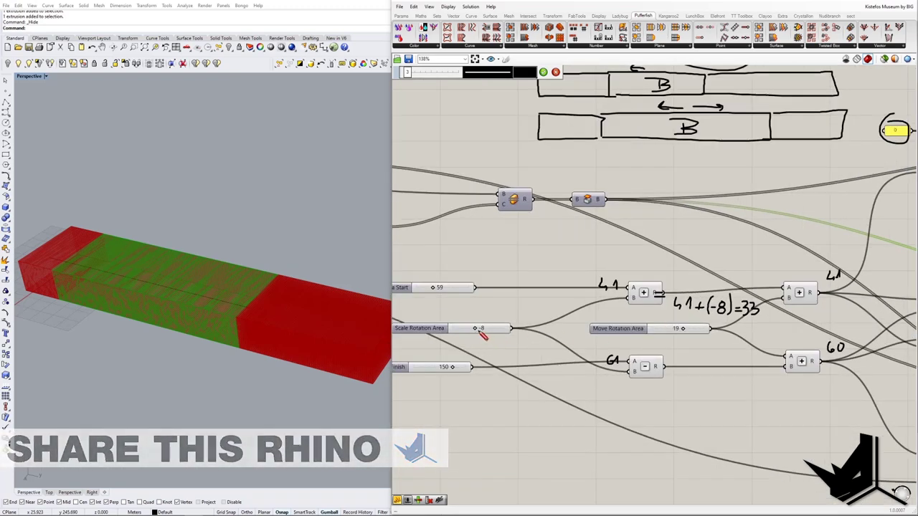
scroll(645, 399, "down", 2)
scroll(707, 383, "up", 3)
scroll(660, 395, "down", 1)
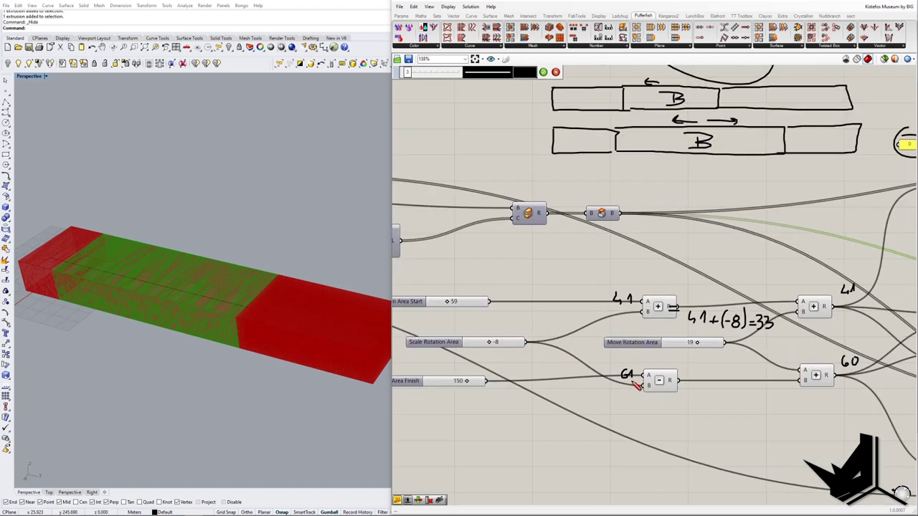
Write 61-(-8)=69 beside the subtraction component's output and circle the 69.
scroll(634, 385, "up", 2)
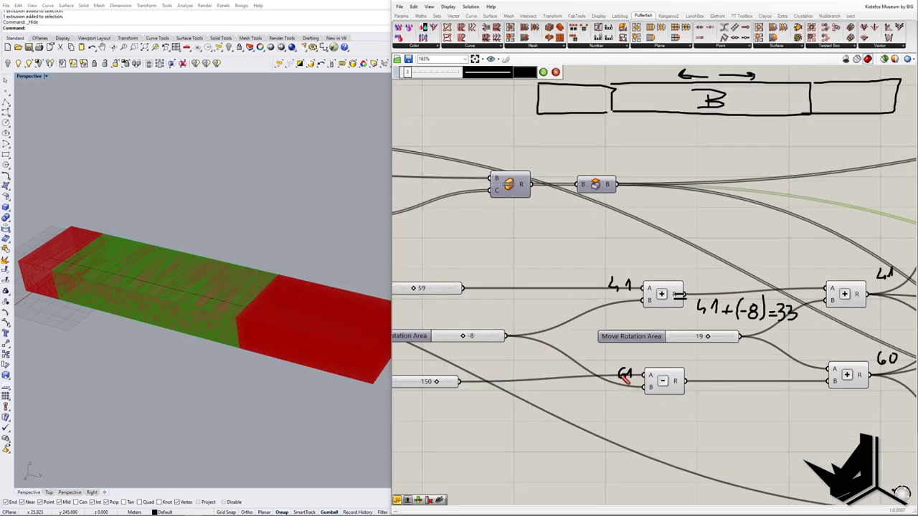
mouse_move(698, 366)
left_mouse_down()
mouse_move(694, 376)
mouse_move(716, 371)
mouse_move(719, 378)
left_mouse_up()
mouse_move(725, 371)
left_mouse_down()
mouse_move(741, 366)
mouse_move(745, 381)
mouse_move(758, 371)
left_mouse_up()
left_click_drag(752, 376, 758, 375)
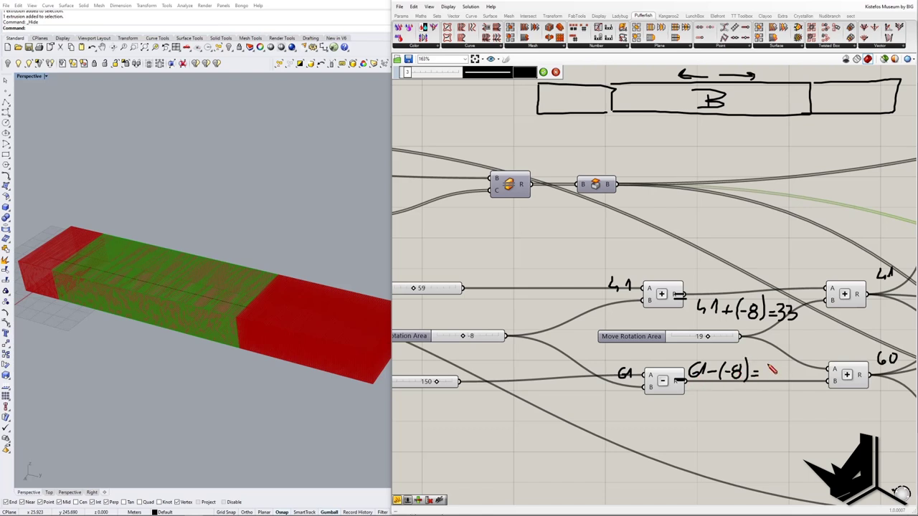
mouse_move(772, 362)
left_mouse_down()
mouse_move(766, 372)
mouse_move(788, 383)
mouse_move(769, 355)
left_mouse_up()
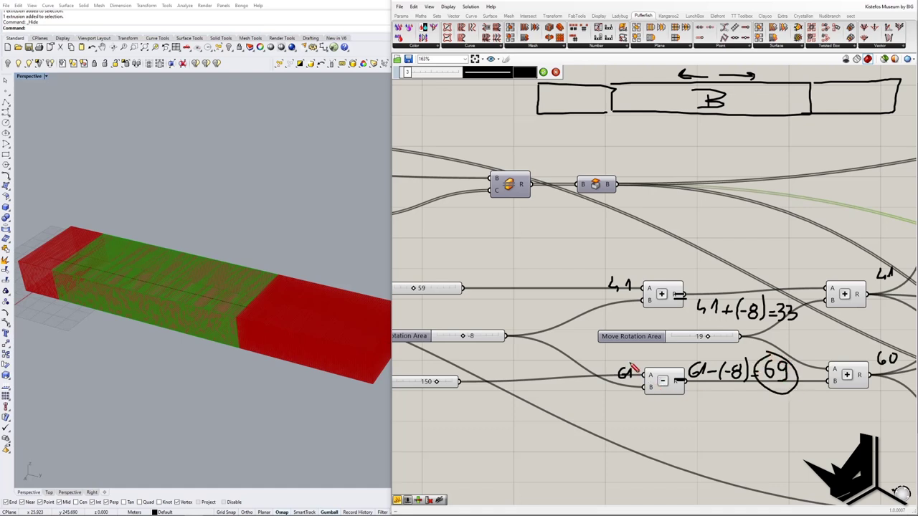
Circle 33, draw a leftward arrow above the addition component and a rightward one below the subtraction component, then discard the current sketch.
left_click_drag(778, 301, 780, 297)
mouse_move(672, 266)
left_mouse_down()
mouse_move(609, 266)
mouse_move(625, 273)
left_mouse_up()
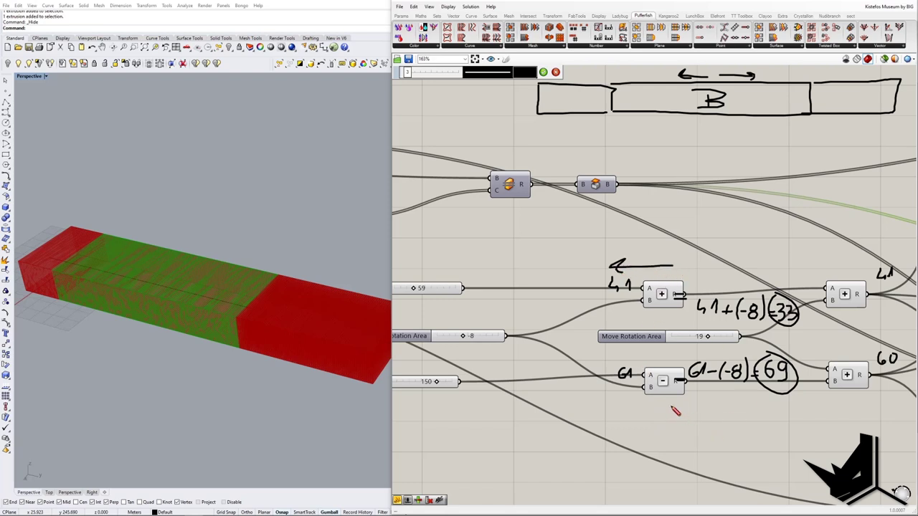
left_click_drag(671, 406, 742, 403)
mouse_move(731, 394)
left_mouse_down()
mouse_move(742, 401)
mouse_move(735, 416)
left_mouse_up()
left_click(555, 71)
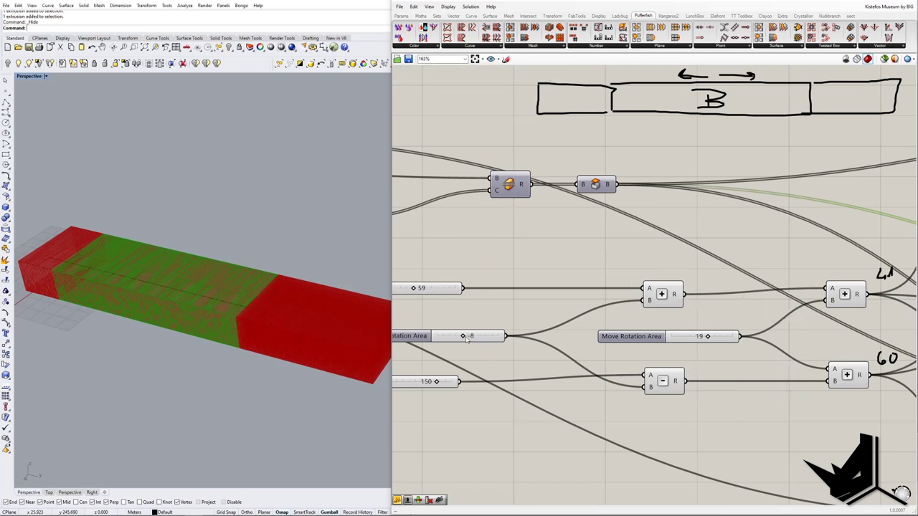
Try the Scale Rotation Area slider at -15, then set it to 2 and Move Rotation Area to -14.
left_click_drag(464, 337, 458, 336)
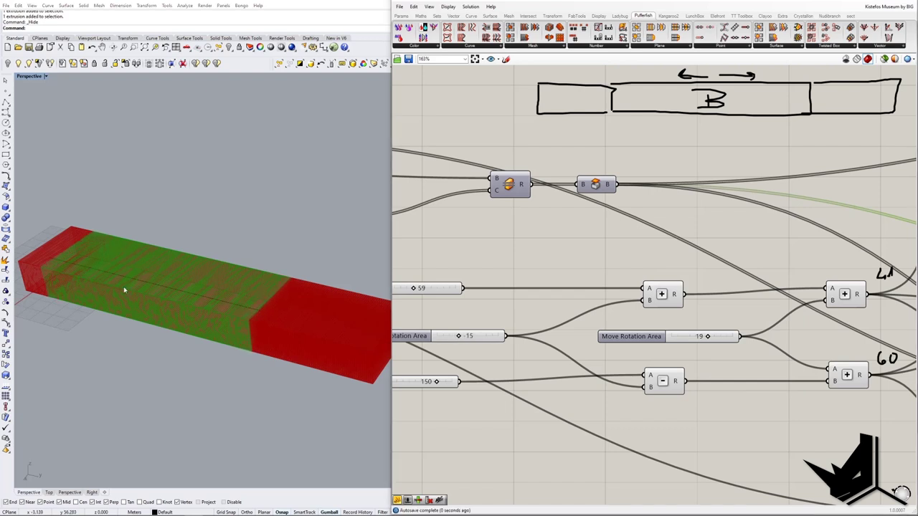
left_click_drag(459, 337, 479, 337)
left_click_drag(708, 337, 696, 337)
left_click_drag(478, 337, 468, 337)
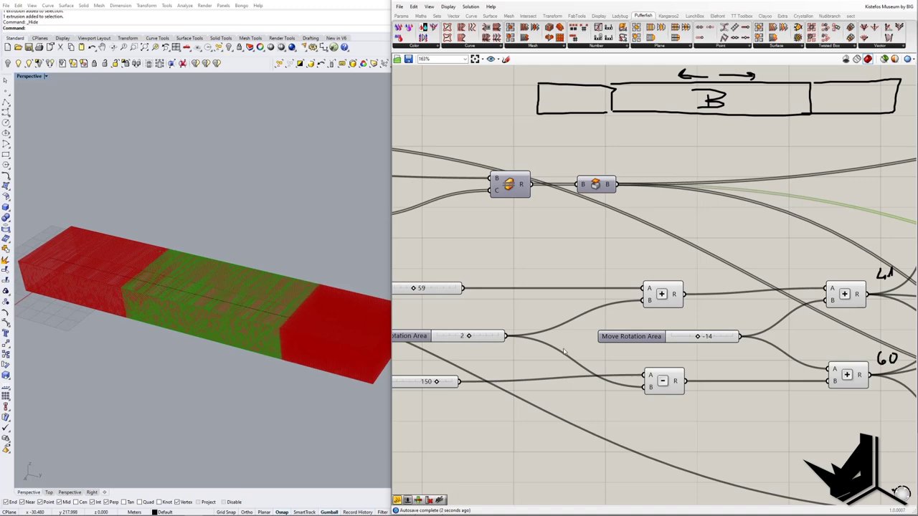
Delete the handwritten index numbers and the circle drawn around the 0 panel.
scroll(620, 353, "down", 5)
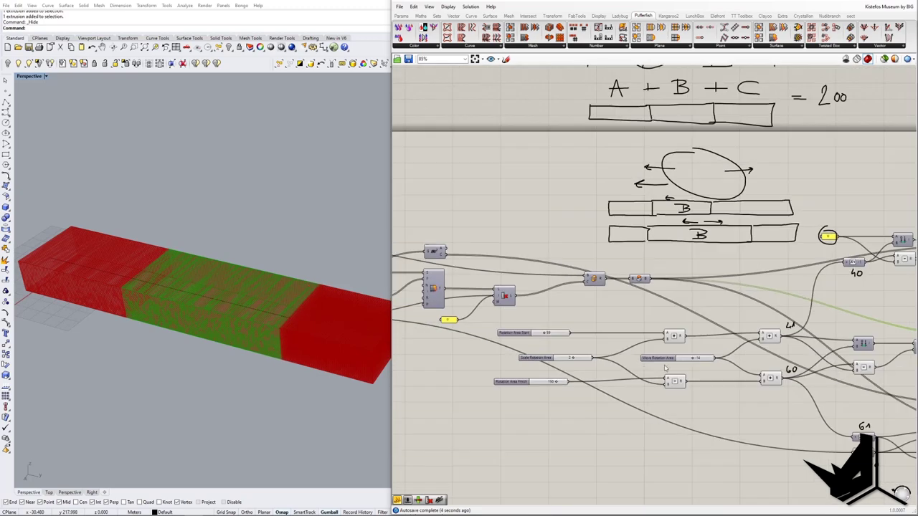
right_click_drag(794, 370, 587, 342)
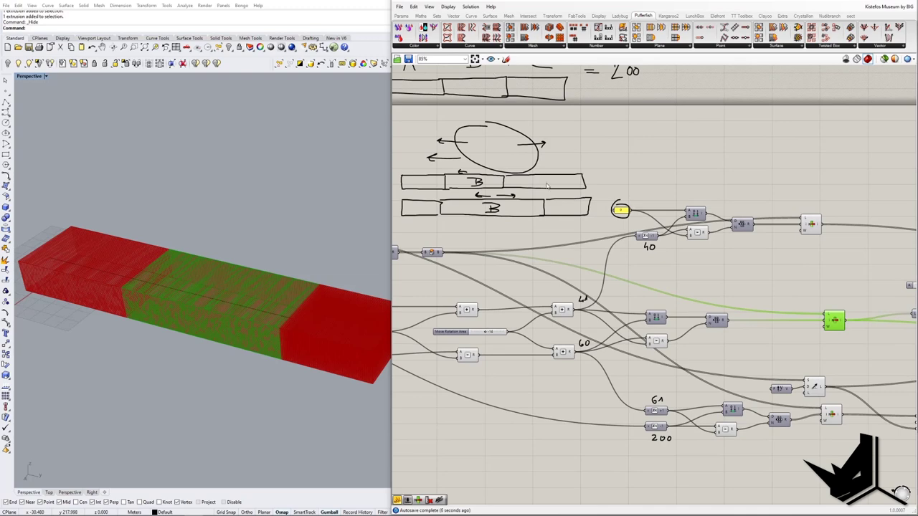
scroll(692, 332, "up", 3)
scroll(559, 237, "up", 2)
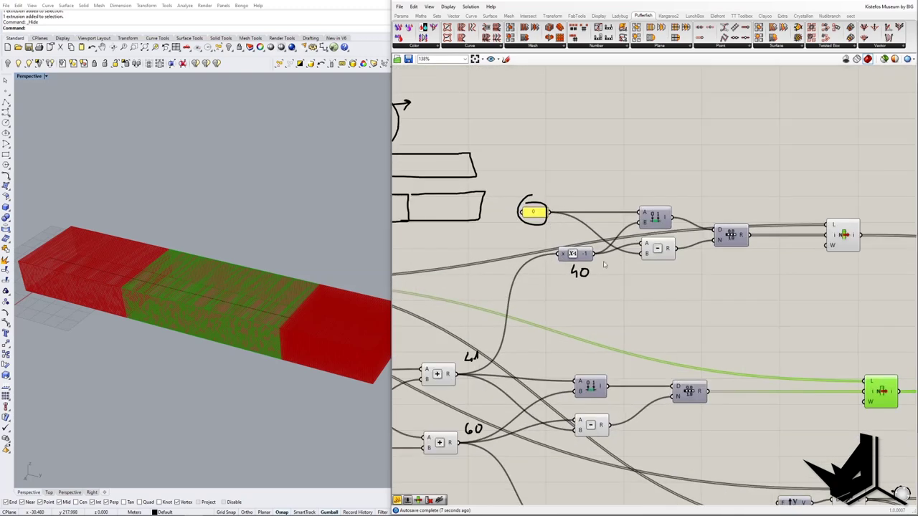
right_click_drag(556, 164, 622, 187)
left_click(604, 248)
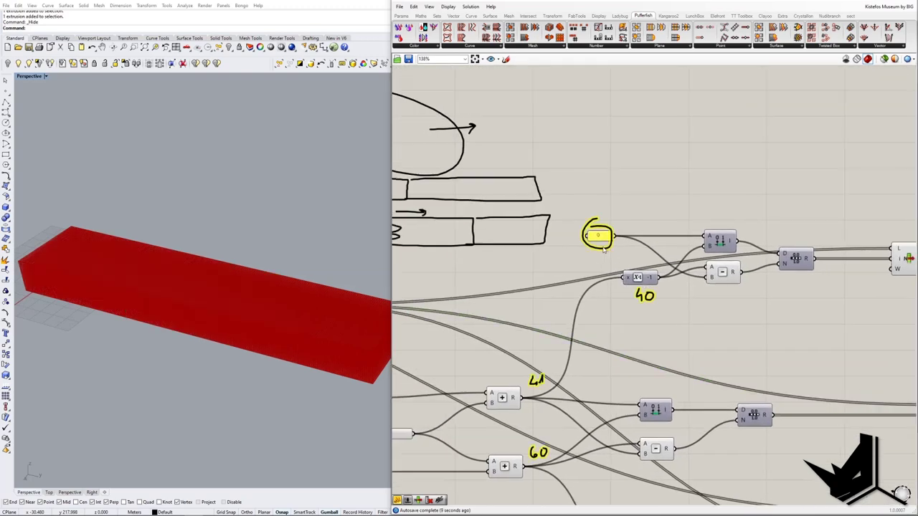
key("Delete")
Delete the sketched ellipse with its arrows and the two bars with section B above the definition.
left_click(538, 243)
scroll(539, 245, "down", 4)
scroll(537, 168, "up", 2)
key("Delete")
left_click(538, 169)
key("Delete")
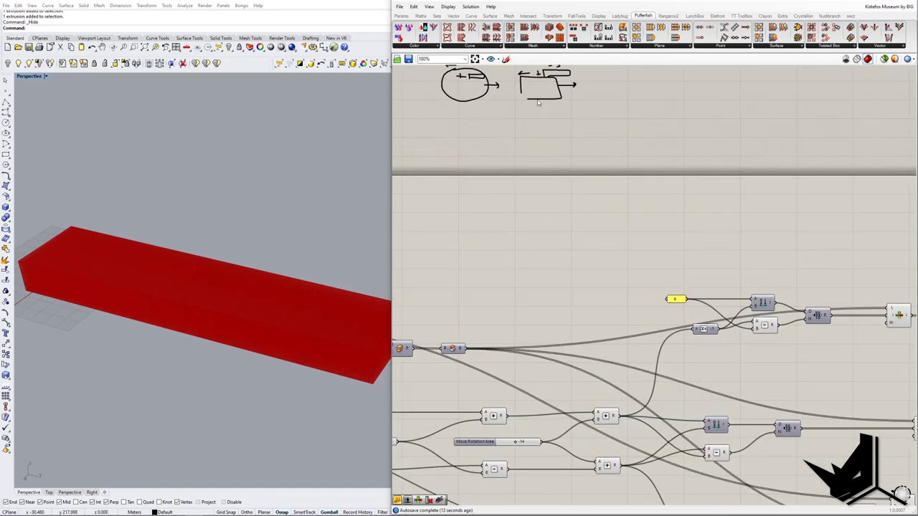
Select the three areas' List Item components in turn to highlight their parts of the box, finishing with the middle one.
scroll(557, 231, "down", 3)
scroll(577, 270, "up", 3)
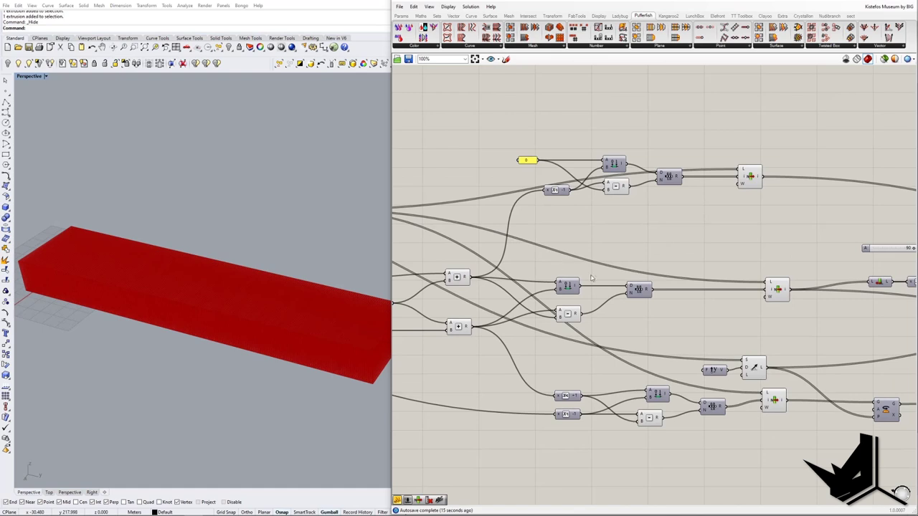
left_click(727, 292)
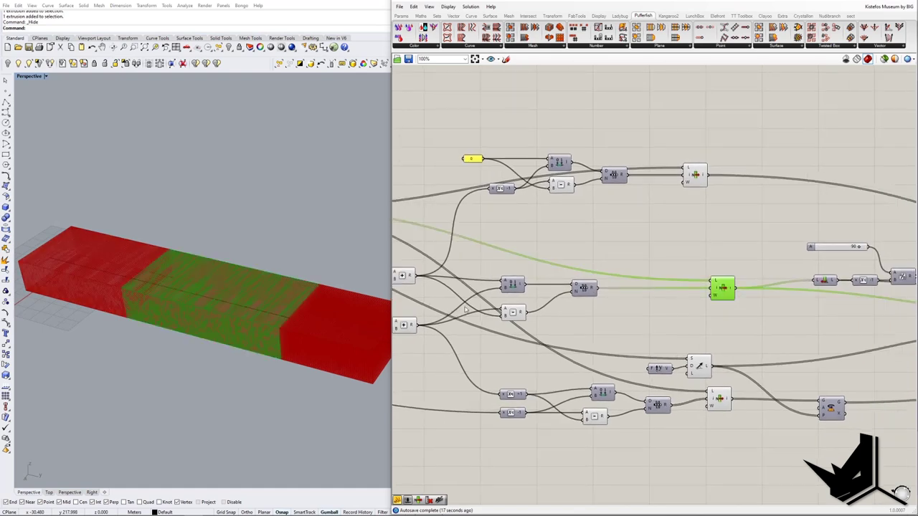
left_click(688, 166)
right_click_drag(688, 166, 626, 134)
left_click(657, 369)
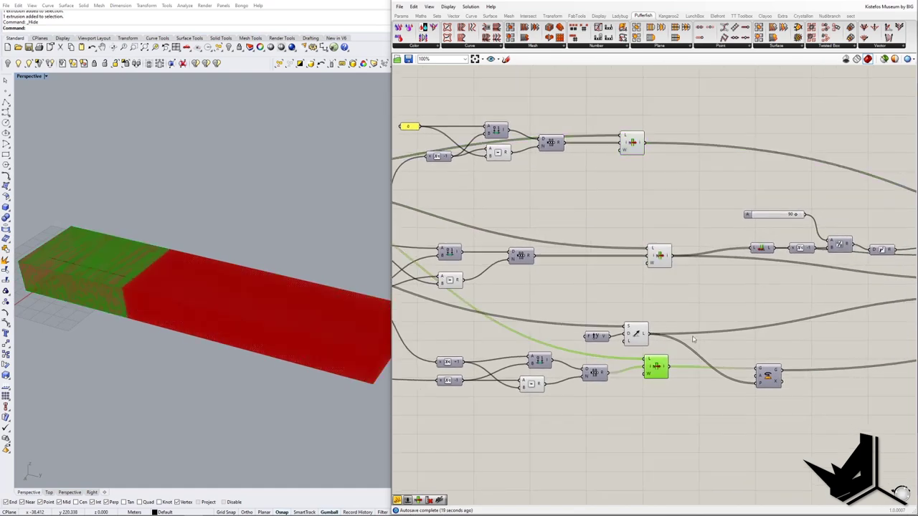
right_click_drag(676, 266, 656, 277)
left_click(632, 267)
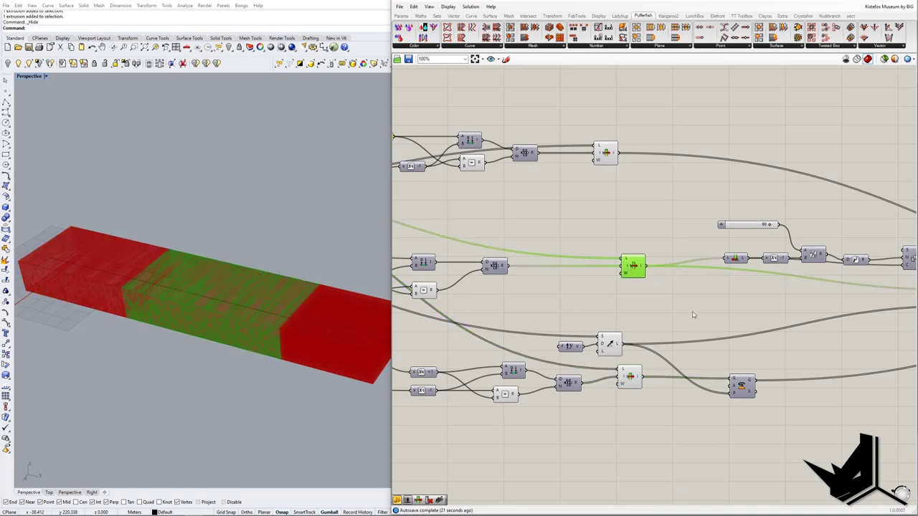
Inspect the highlighted middle rotation area and its boundaries with the neighbouring sections in the Rhino viewport.
right_click_drag(694, 315, 661, 316)
scroll(230, 292, "up", 6)
scroll(260, 308, "down", 4)
right_click_drag(260, 309, 221, 324)
right_click_drag(358, 330, 347, 319)
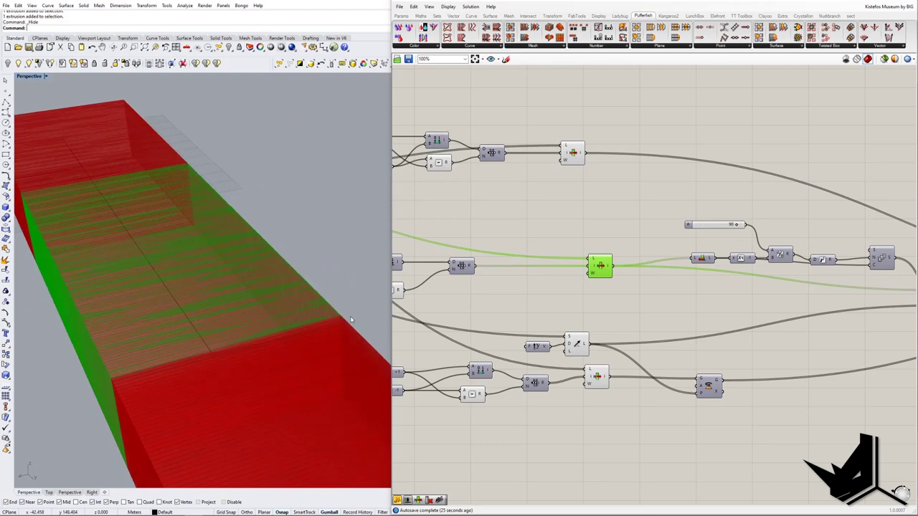
scroll(346, 318, "up", 4)
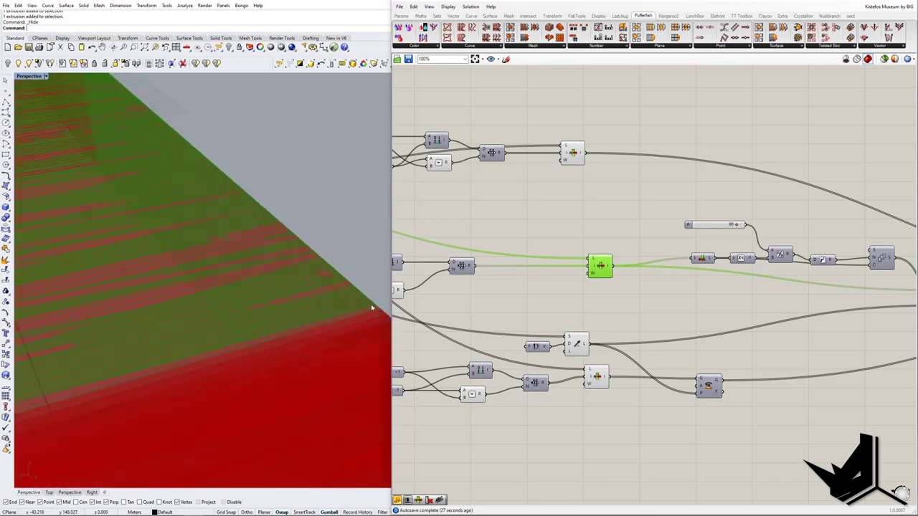
scroll(374, 305, "down", 5)
right_click_drag(352, 312, 294, 313)
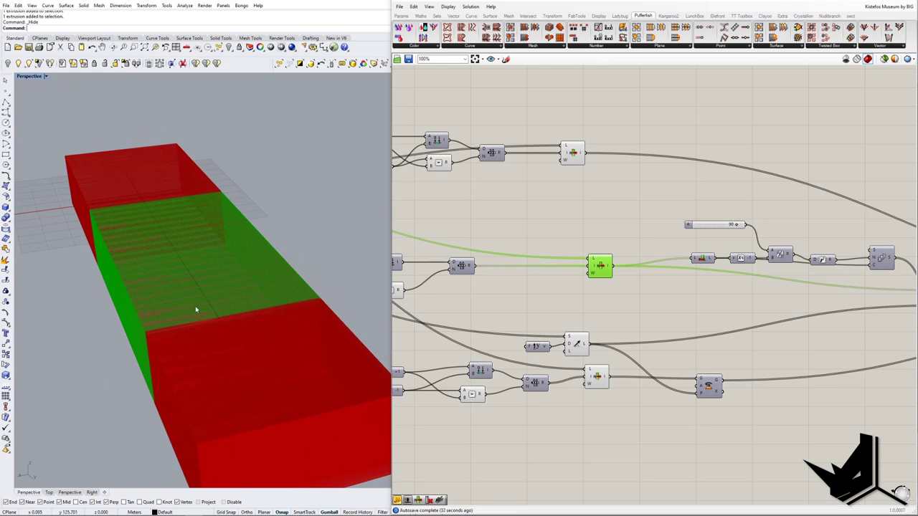
scroll(195, 310, "down", 3)
scroll(219, 293, "up", 3)
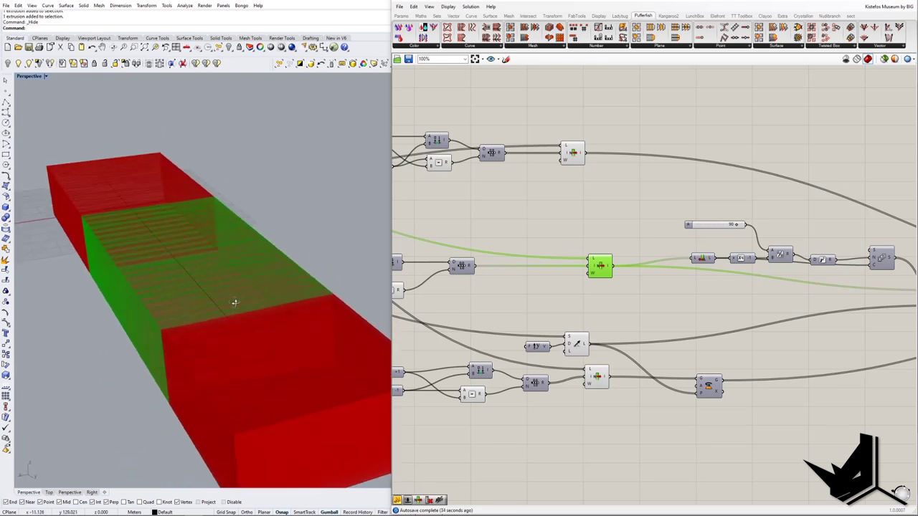
scroll(234, 303, "down", 2)
Examine the middle area's rotation component and select the chain from the 90 slider and List Length to the series feeding its angle.
right_click_drag(775, 298, 595, 292)
right_click_drag(785, 314, 754, 317)
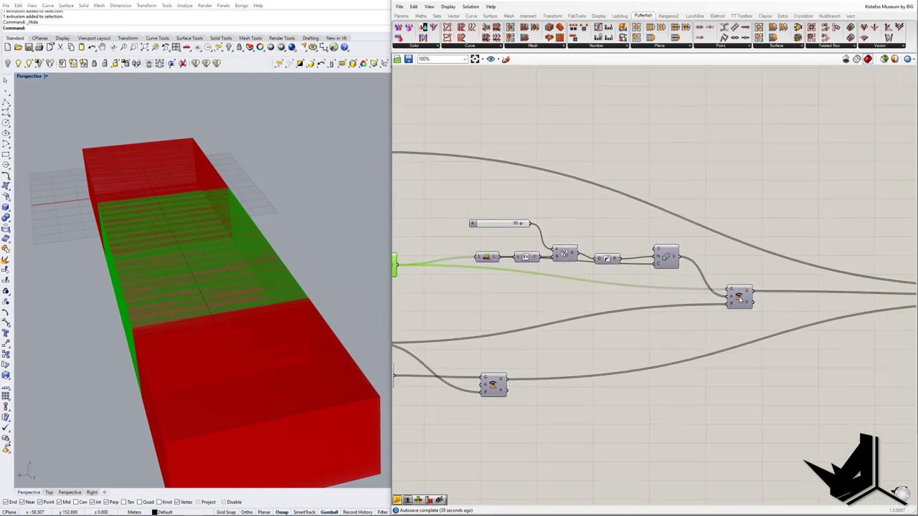
right_click(738, 298)
left_click(713, 256)
right_click_drag(540, 225, 624, 225)
left_click_drag(525, 203, 725, 249)
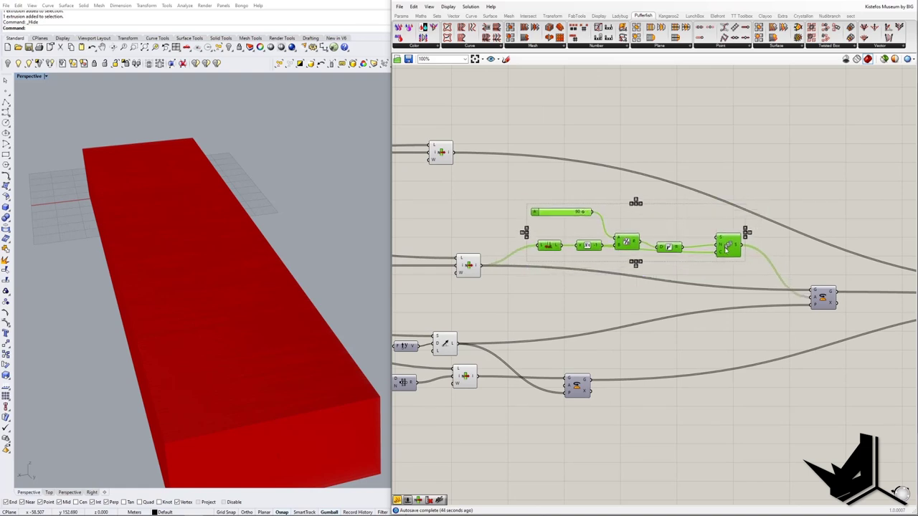
Select the middle area's List Item component again and inspect its highlighted section of the box.
right_click_drag(691, 258, 706, 286)
scroll(529, 229, "up", 2)
left_click(633, 342)
right_click_drag(593, 349, 589, 335)
left_click(461, 310)
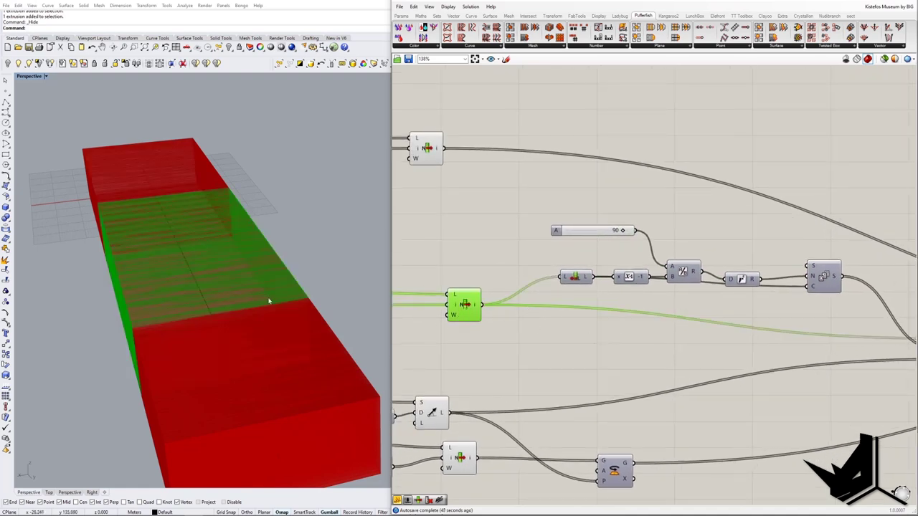
right_click_drag(296, 307, 296, 302)
Connect a panel to the middle List Item's output, scroll to the start of its list, and move the panel above the component chain.
left_click_drag(399, 499, 546, 352)
left_click_drag(482, 304, 586, 382)
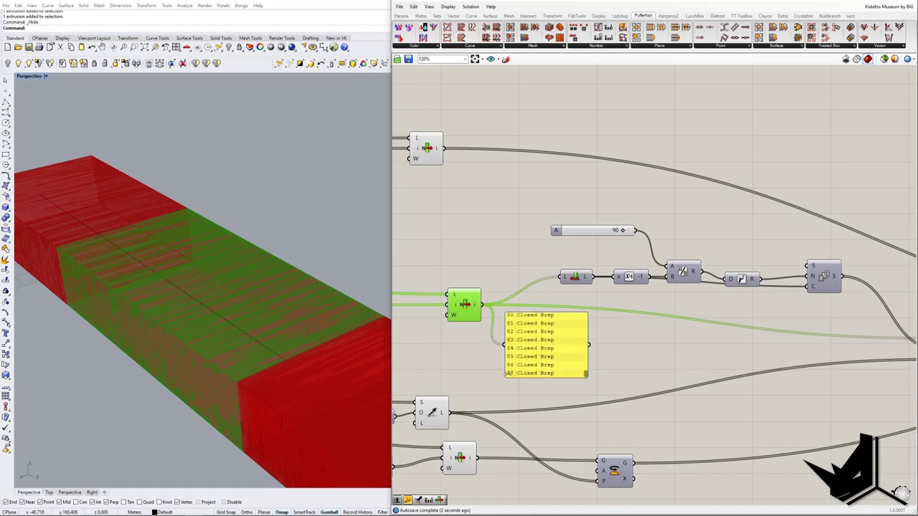
scroll(578, 331, "up", 15)
left_click(589, 330)
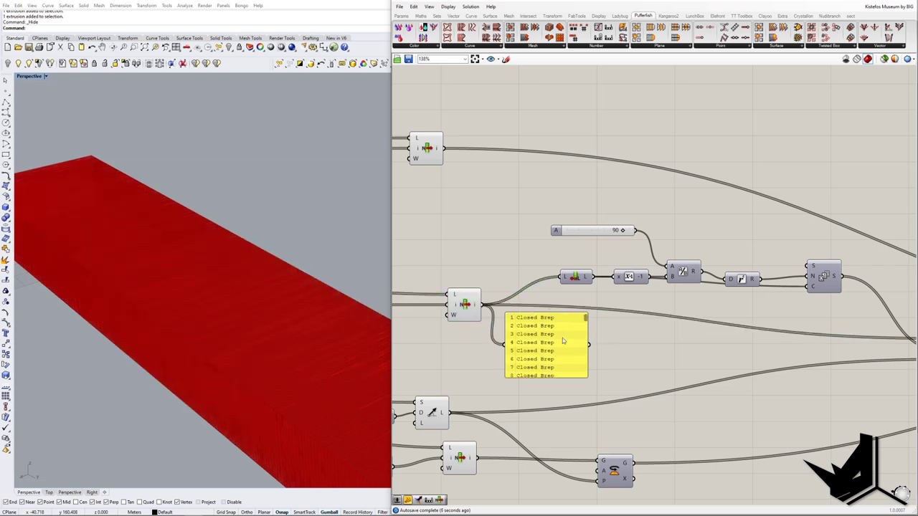
left_click_drag(543, 322, 520, 175)
right_click_drag(520, 174, 511, 204)
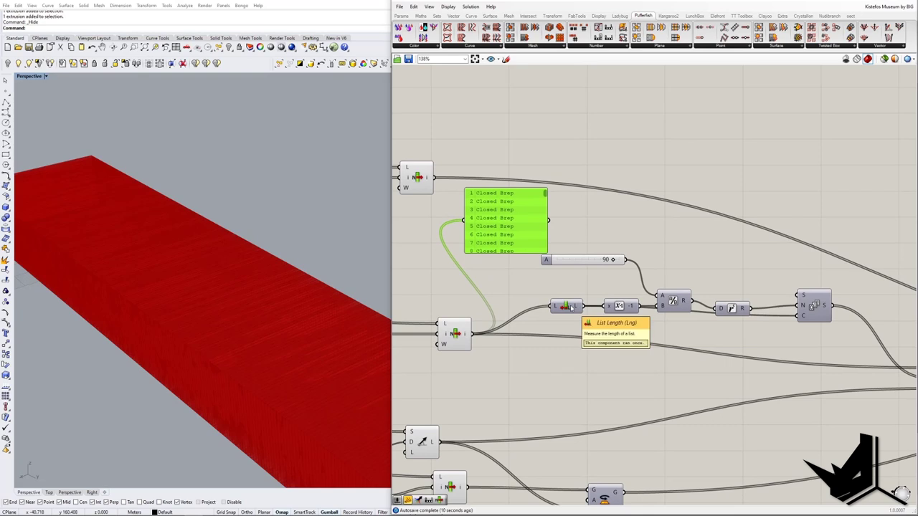
Move the List Length component closer to the List Item and attach a panel to its output.
left_click_drag(568, 307, 577, 370)
left_click(617, 370)
mouse_move(613, 347)
left_mouse_down()
mouse_move(614, 377)
mouse_move(619, 321)
mouse_move(613, 331)
left_mouse_up()
scroll(273, 317, "down", 5)
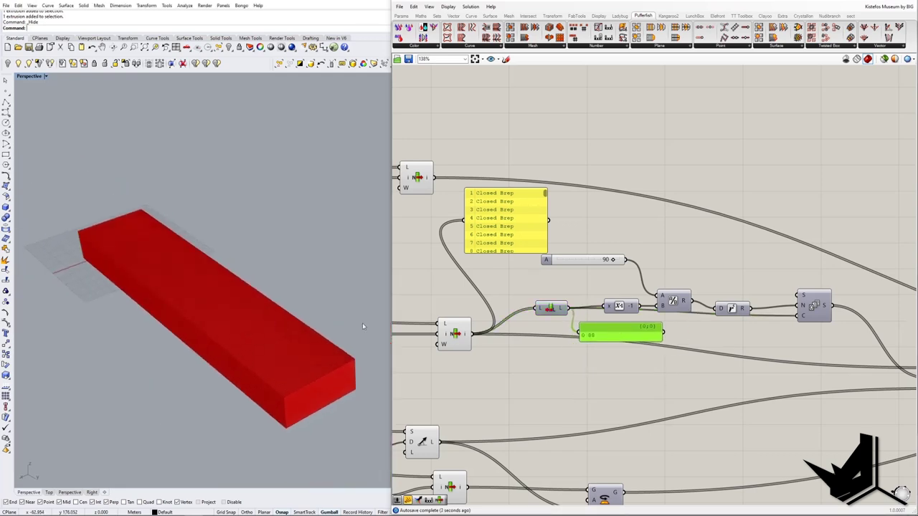
Move the Division and x-1 components slightly higher so their wires run clear of the List Length connection.
left_click(465, 339)
right_click_drag(663, 348, 632, 393)
left_click_drag(701, 355, 706, 344)
left_click_drag(645, 347, 654, 334)
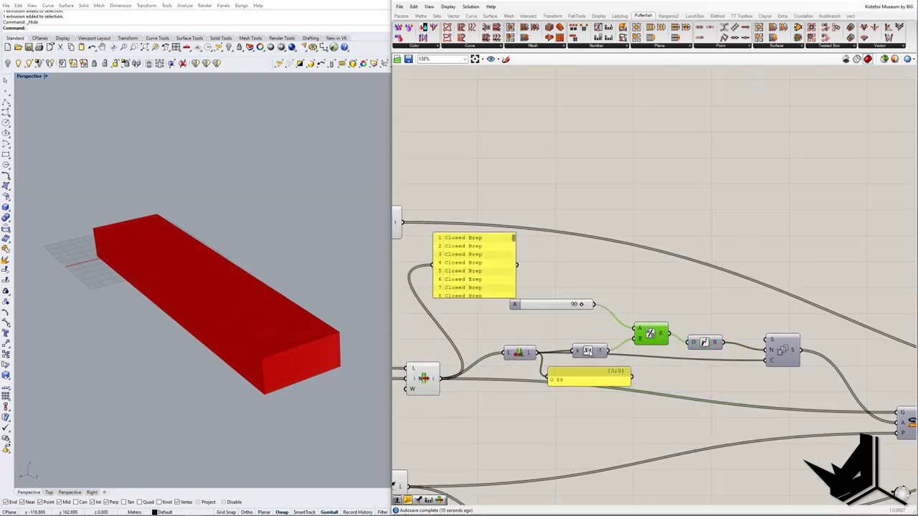
left_click_drag(588, 350, 585, 339)
left_click_drag(649, 339, 655, 332)
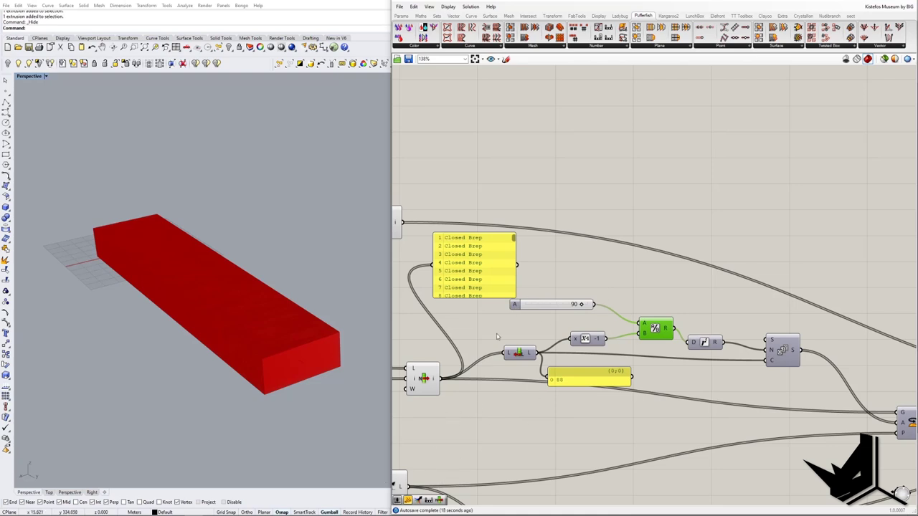
Sketch the formula 90 / (88-1) = above the component chain and circle it.
left_click(506, 59)
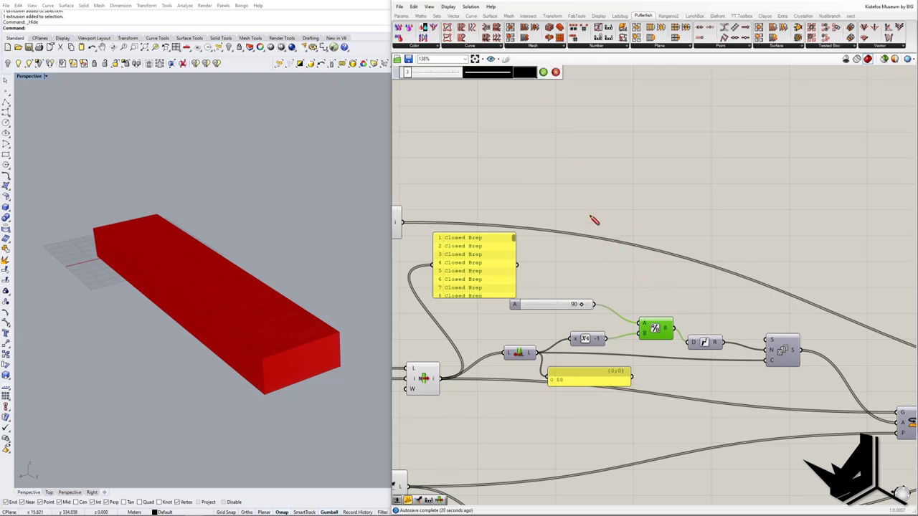
mouse_move(614, 210)
left_mouse_down()
mouse_move(602, 228)
mouse_move(626, 210)
mouse_move(645, 228)
left_mouse_up()
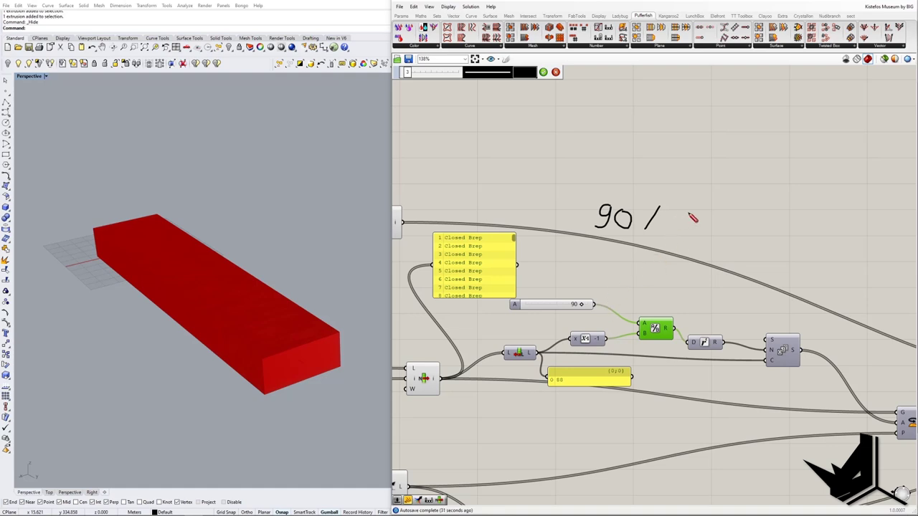
mouse_move(685, 205)
left_mouse_down()
mouse_move(680, 236)
mouse_move(699, 220)
mouse_move(730, 234)
left_mouse_up()
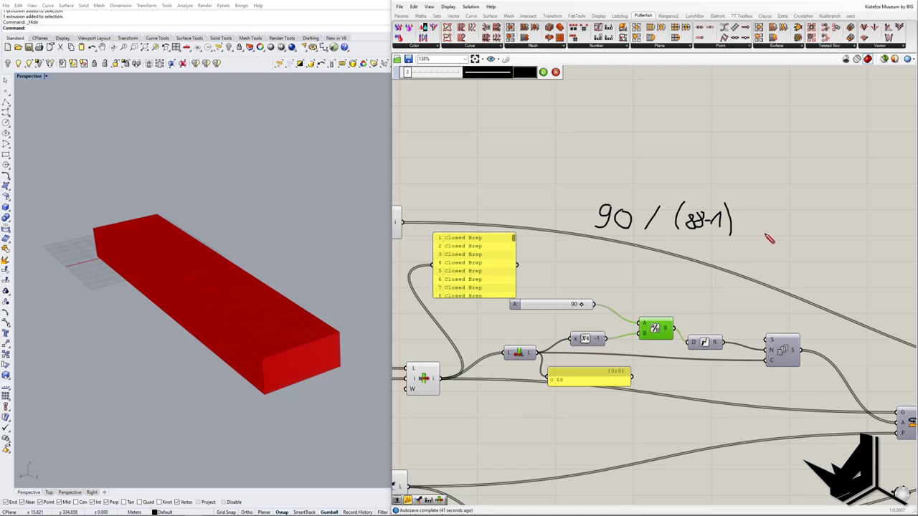
left_click_drag(739, 221, 749, 220)
left_click_drag(739, 226, 750, 226)
mouse_move(573, 180)
left_mouse_down()
mouse_move(778, 254)
mouse_move(578, 188)
left_mouse_up()
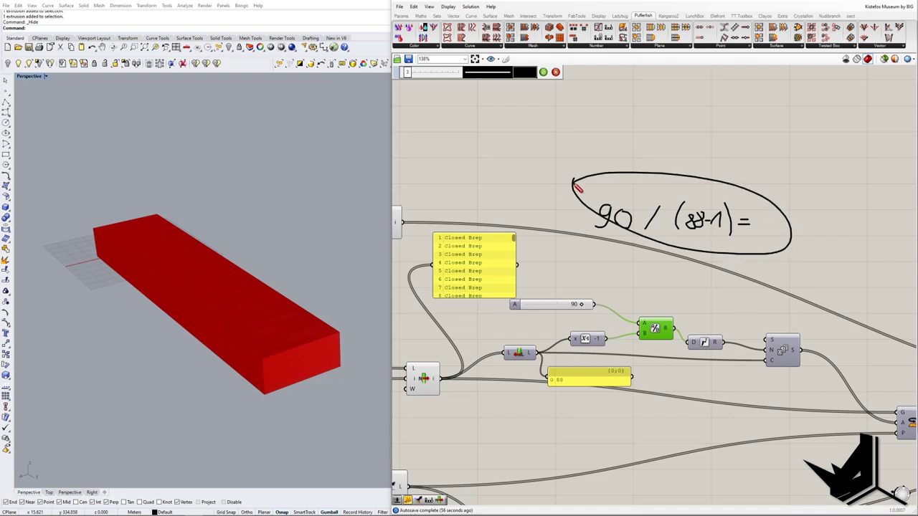
Call up the Calculator, put it away unused, and discard the formula sketch.
key("super")
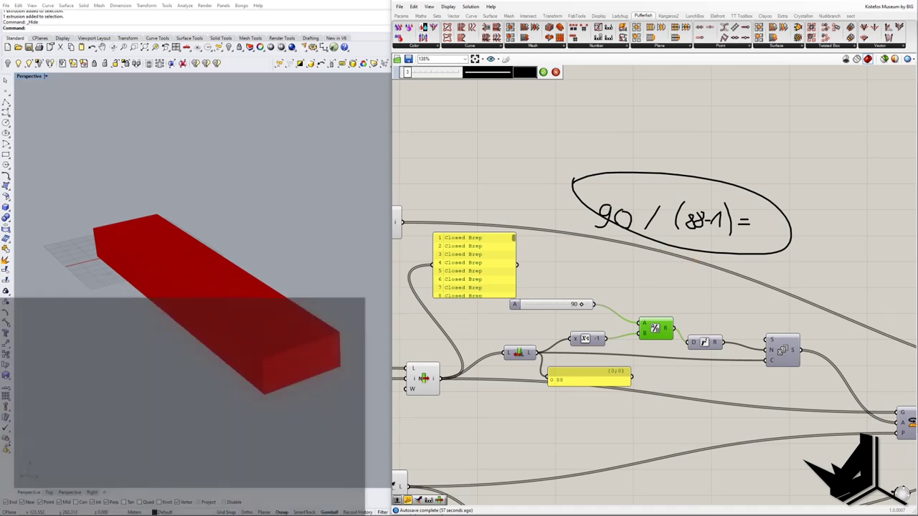
type("calc")
key("Return")
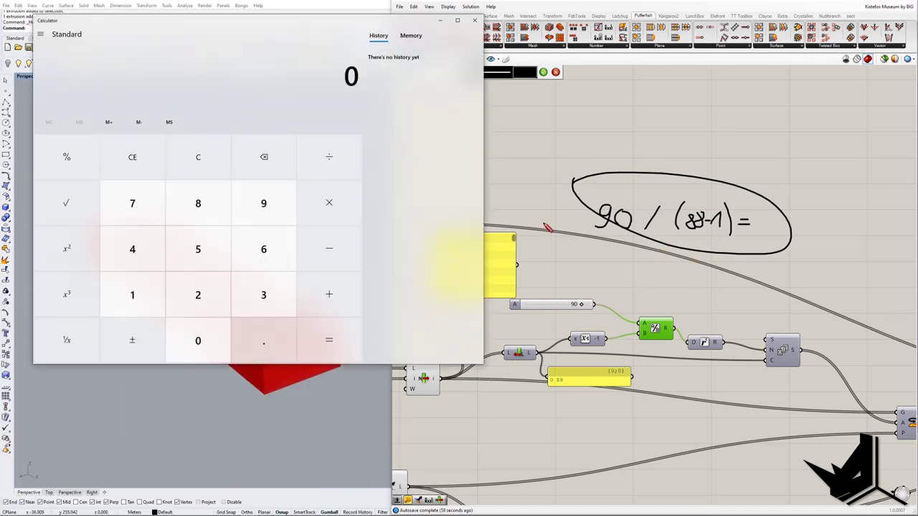
left_click(439, 20)
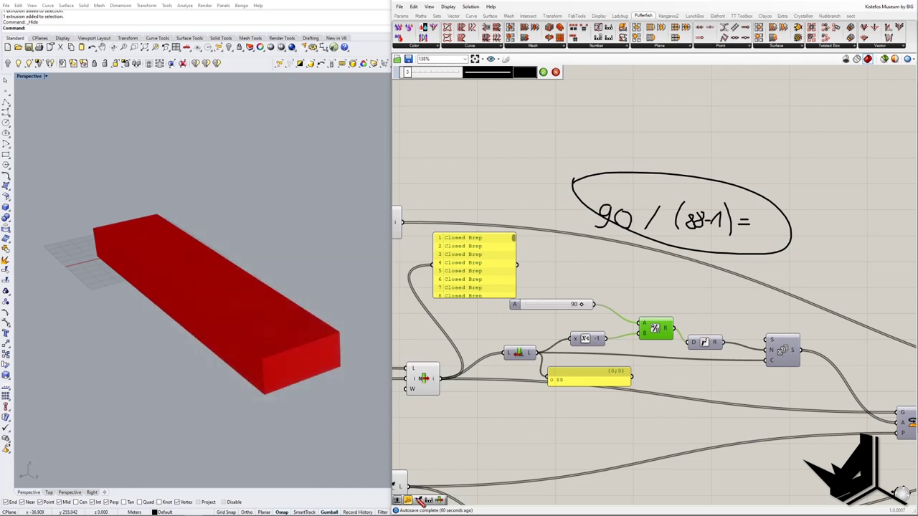
left_click(556, 72)
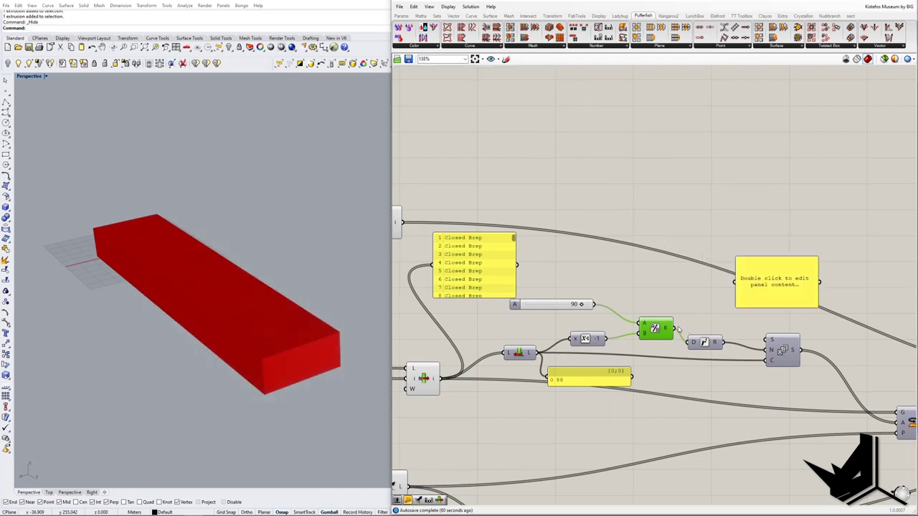
Attach a panel to the Division component's result, place it above the chain, and inspect the Series component's step input.
left_click_drag(727, 289, 734, 233)
right_click_drag(727, 321, 615, 313)
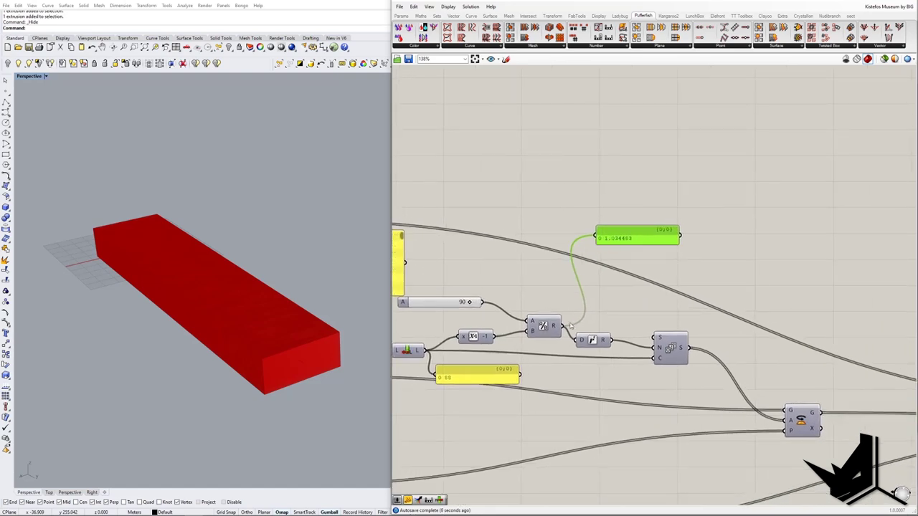
mouse_move(579, 343)
mouse_move(661, 350)
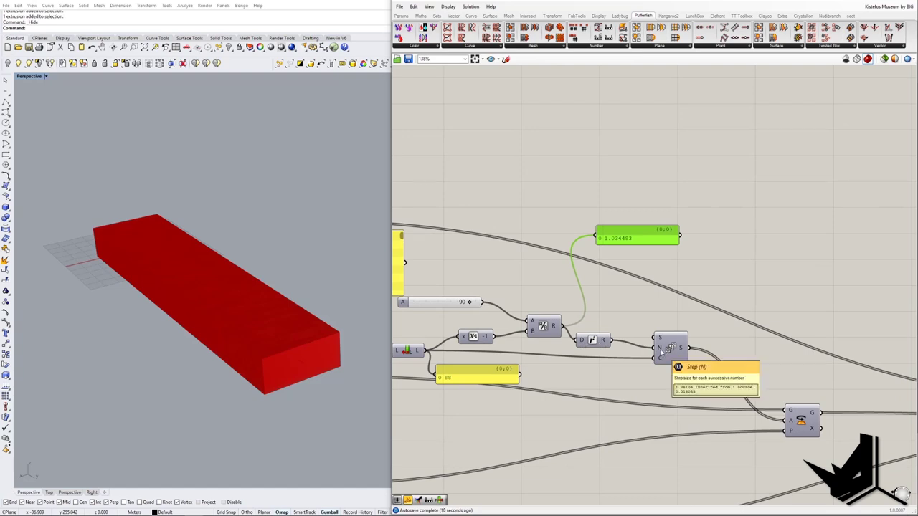
right_click_drag(661, 350, 694, 346)
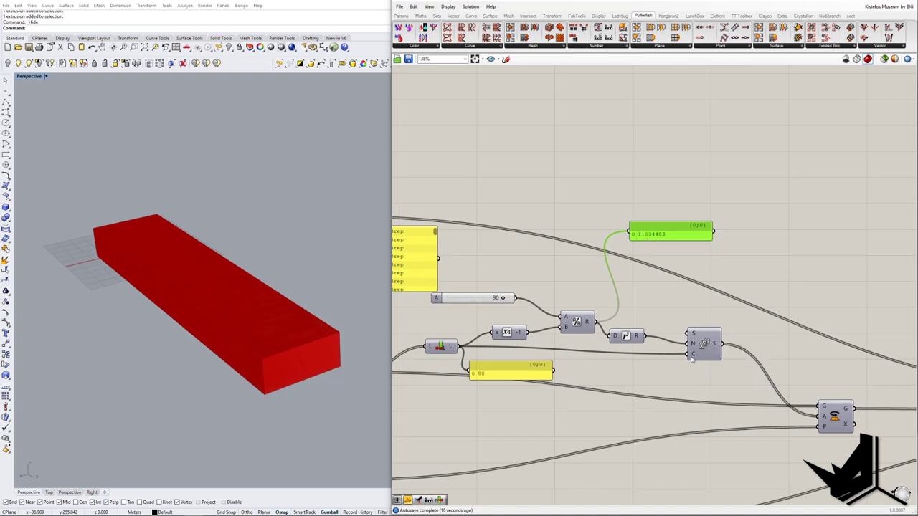
Trace the Series count back to List Length and select the middle area's rotation component that receives the angles.
right_click_drag(640, 353, 699, 348)
left_click(498, 342)
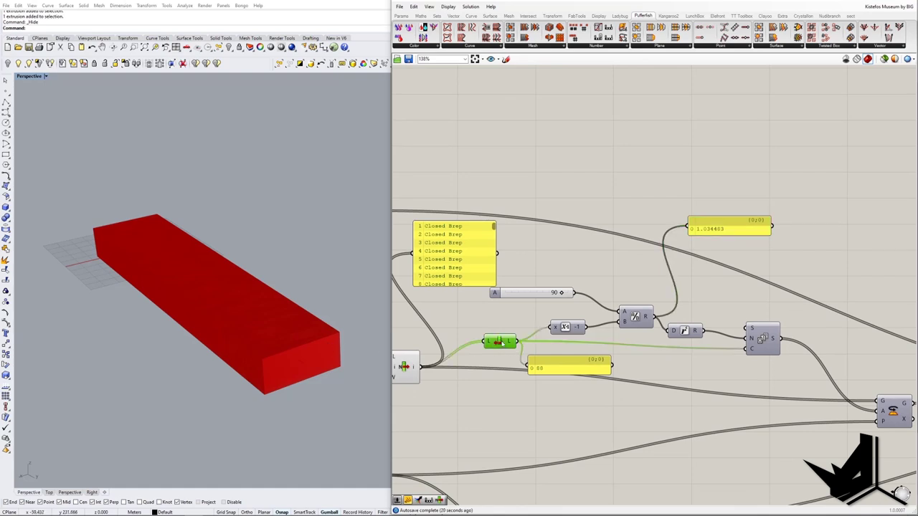
right_click_drag(789, 363, 669, 342)
right_click_drag(717, 371, 795, 346)
left_click(804, 355)
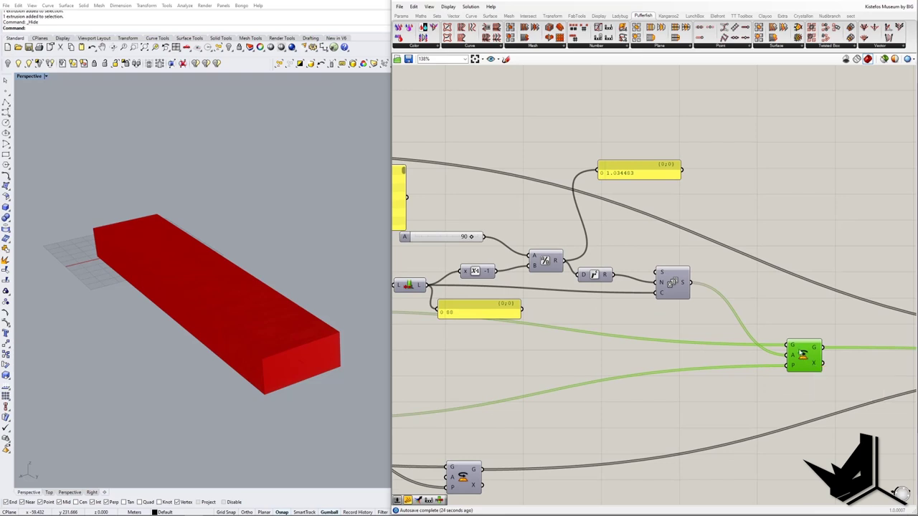
right_click_drag(667, 324, 762, 332)
Select the middle area's List Item and inspect the geometry, angle and axis inputs of its rotation component.
scroll(762, 332, "down", 3)
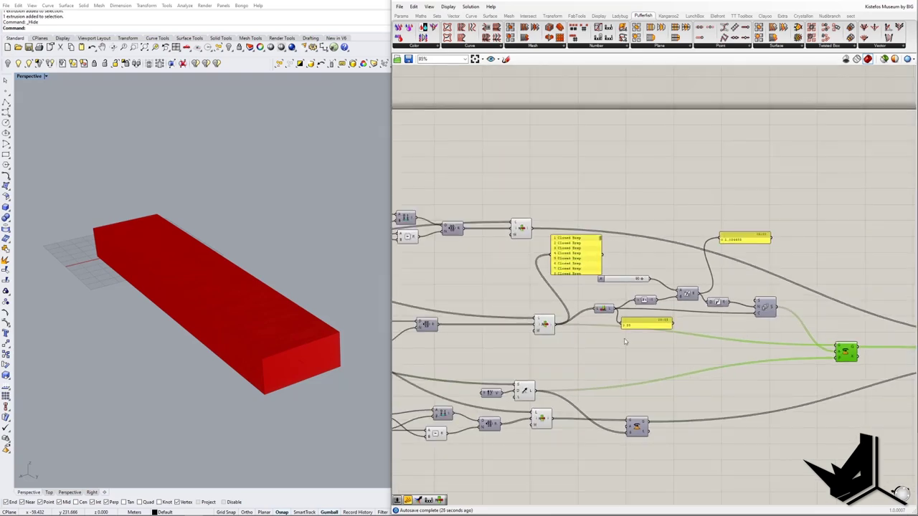
scroll(546, 325, "up", 2)
left_click(544, 321)
right_click_drag(821, 380, 717, 375)
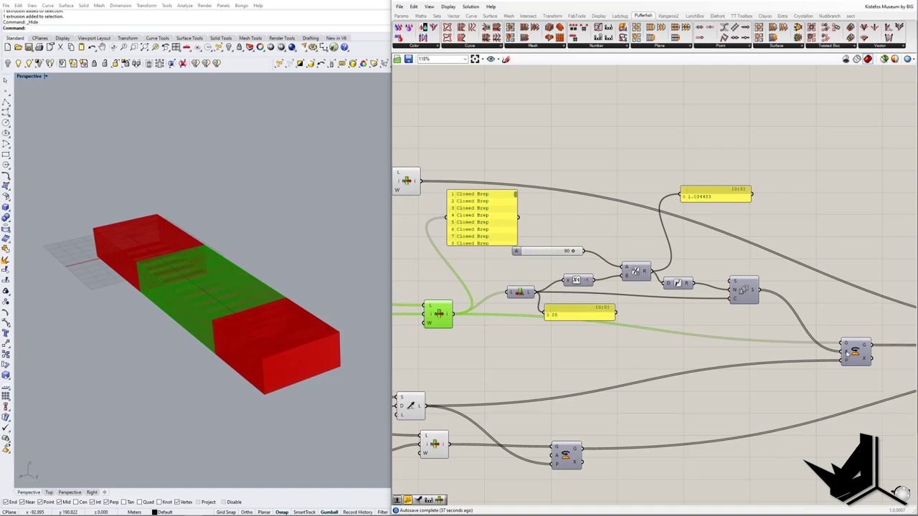
mouse_move(846, 362)
right_click_drag(801, 377, 820, 379)
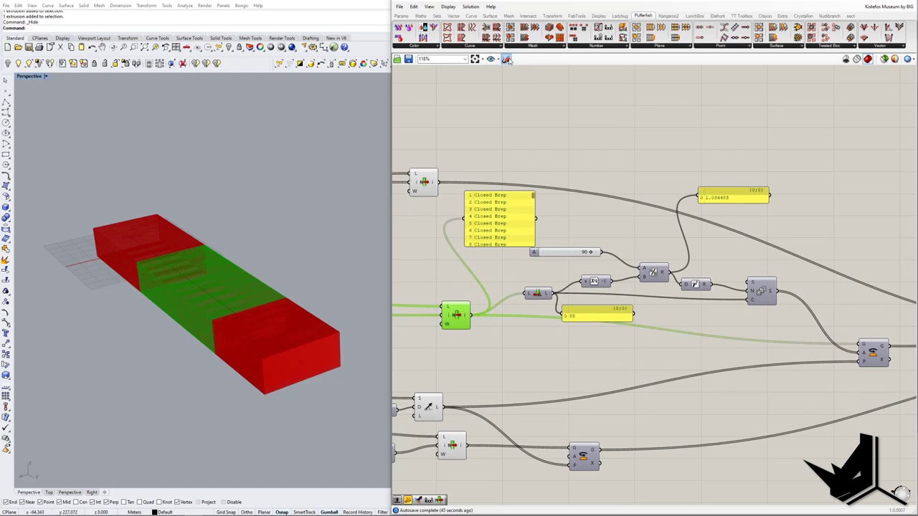
left_click(506, 59)
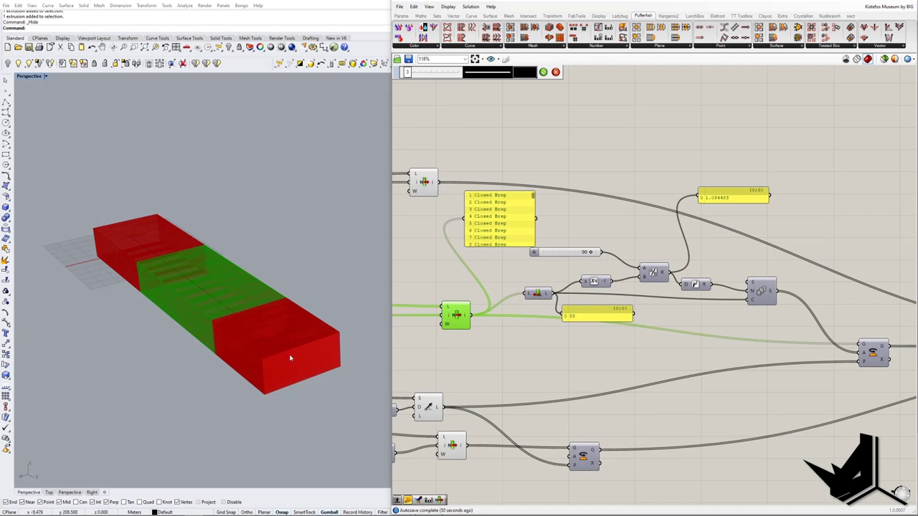
left_click(556, 72)
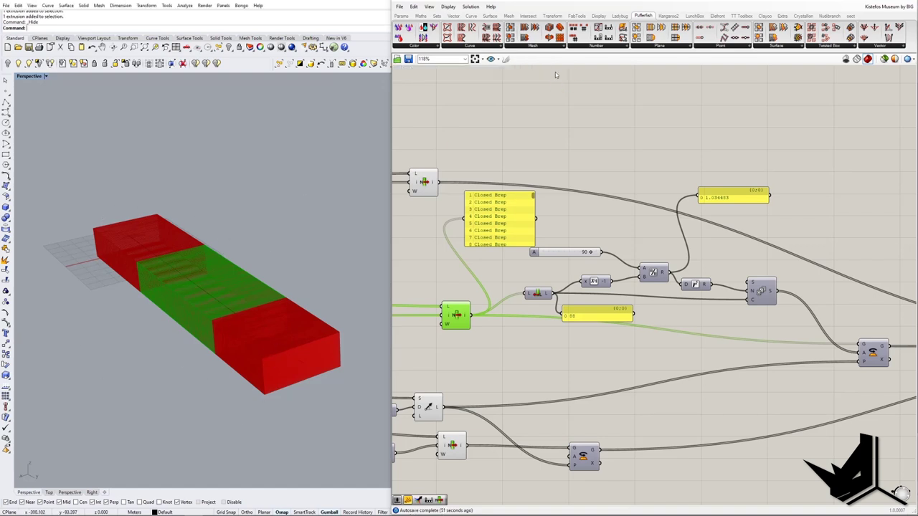
Trace the rotation component's axis input back and select the line component that supplies it.
right_click_drag(675, 405, 721, 363)
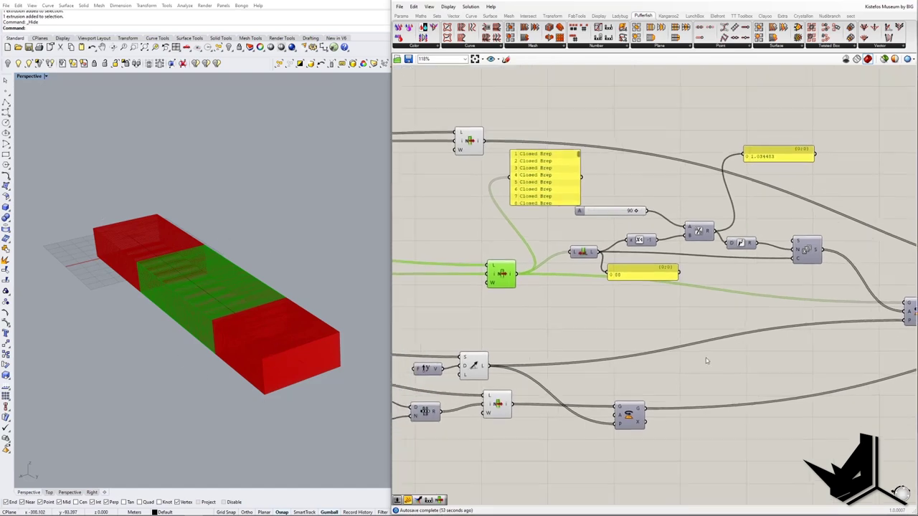
right_click_drag(882, 334, 762, 338)
right_click_drag(456, 387, 594, 366)
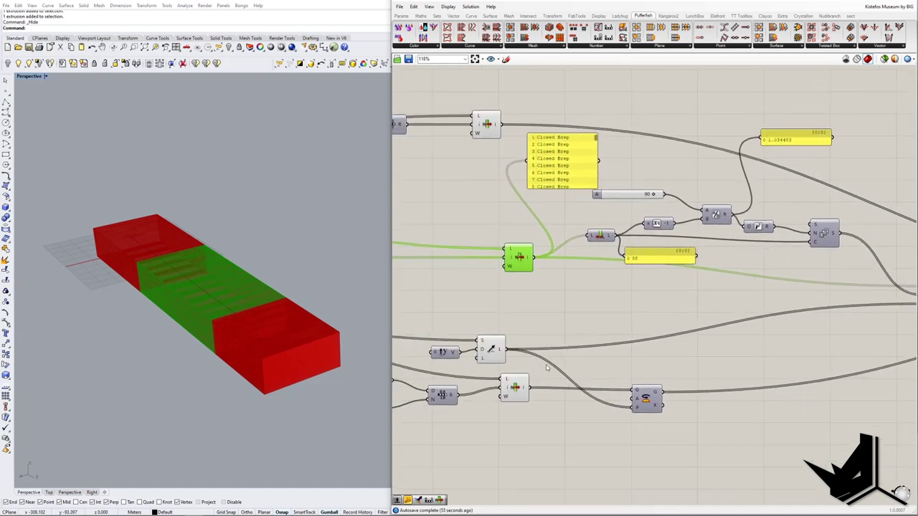
left_click(490, 350)
right_click_drag(490, 350, 668, 373)
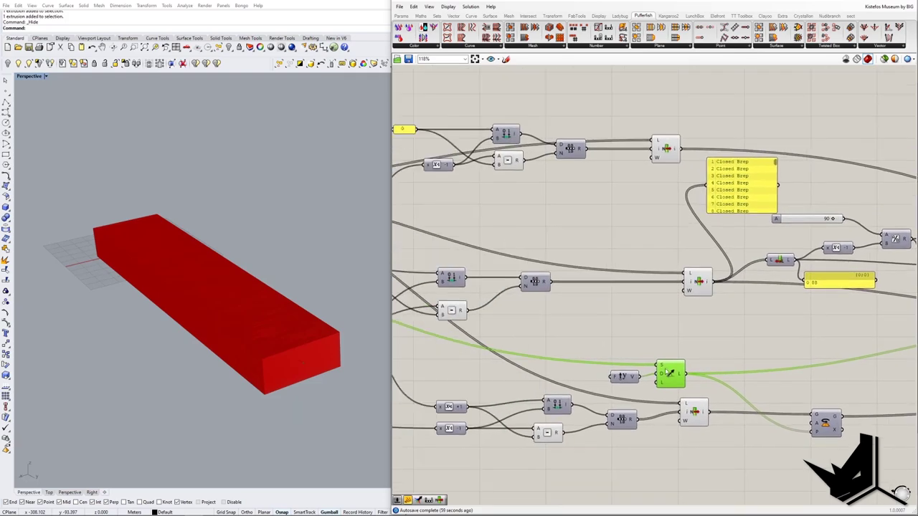
Enable the preview of the Area component feeding the axis line's start and examine its centroid on the box's end face.
right_click_drag(596, 338, 741, 383)
scroll(740, 382, "down", 6)
scroll(522, 306, "up", 4)
right_click_drag(511, 298, 700, 330)
scroll(699, 330, "up", 3)
left_click(656, 349)
right_click(658, 351)
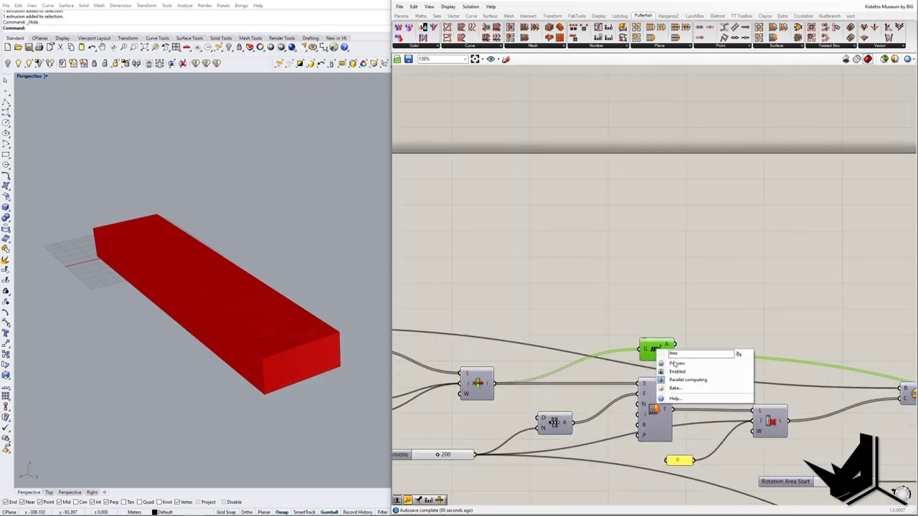
left_click(664, 368)
right_click_drag(264, 340, 281, 326)
scroll(281, 326, "up", 5)
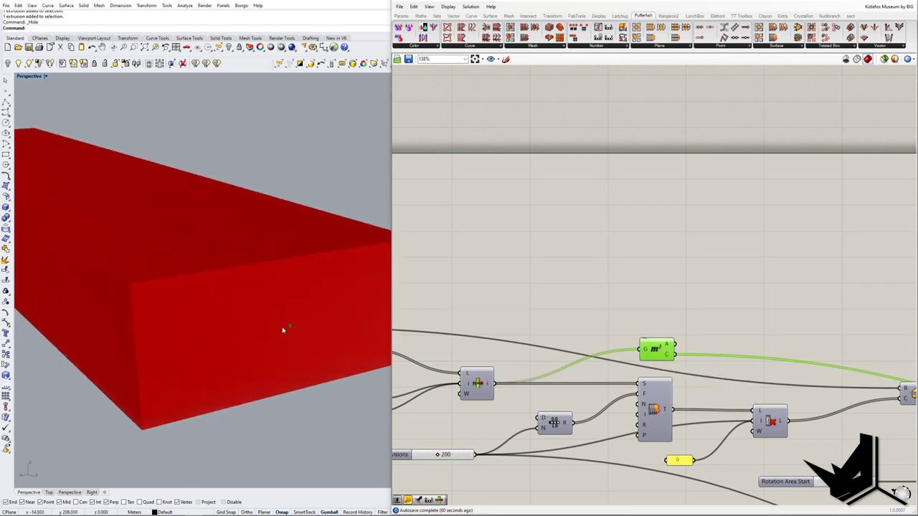
scroll(289, 330, "up", 3)
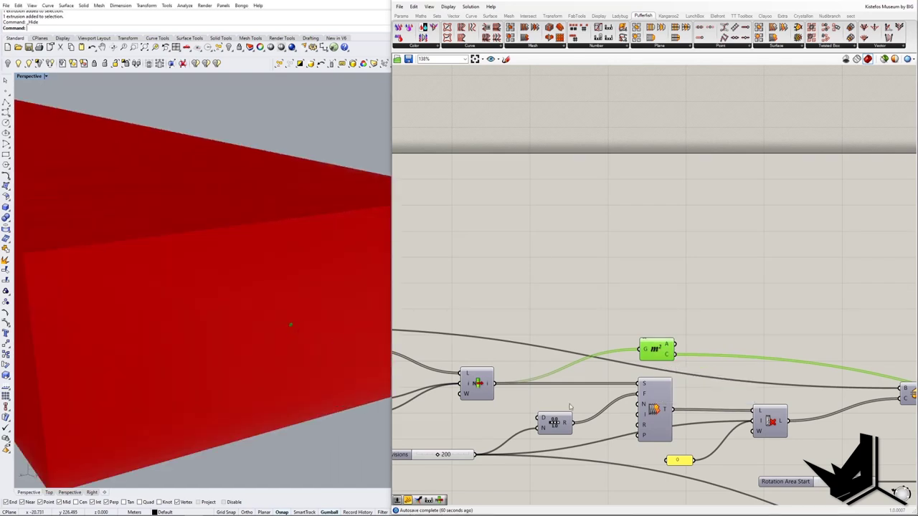
Examine the box from its end and select the Unit Y vector that gives the axis line its direction.
scroll(298, 315, "down", 8)
scroll(309, 354, "up", 3)
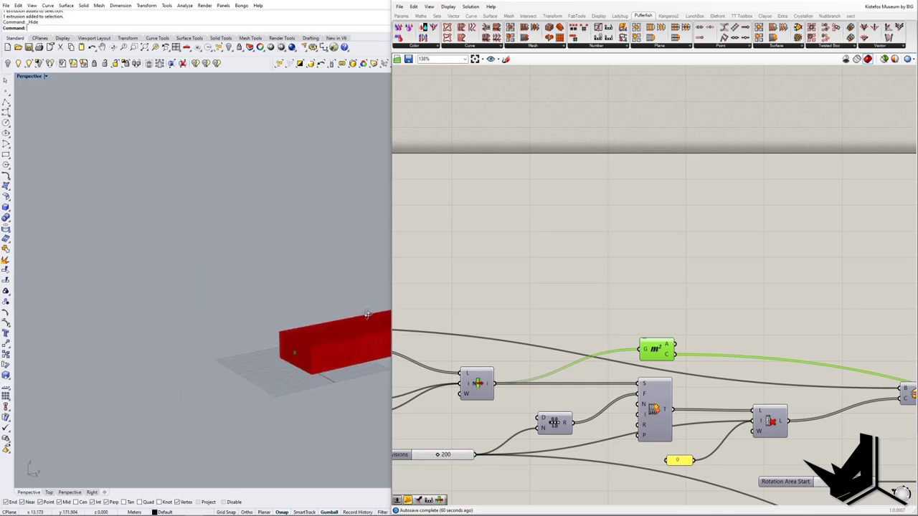
scroll(309, 354, "down", 5)
scroll(725, 382, "down", 4)
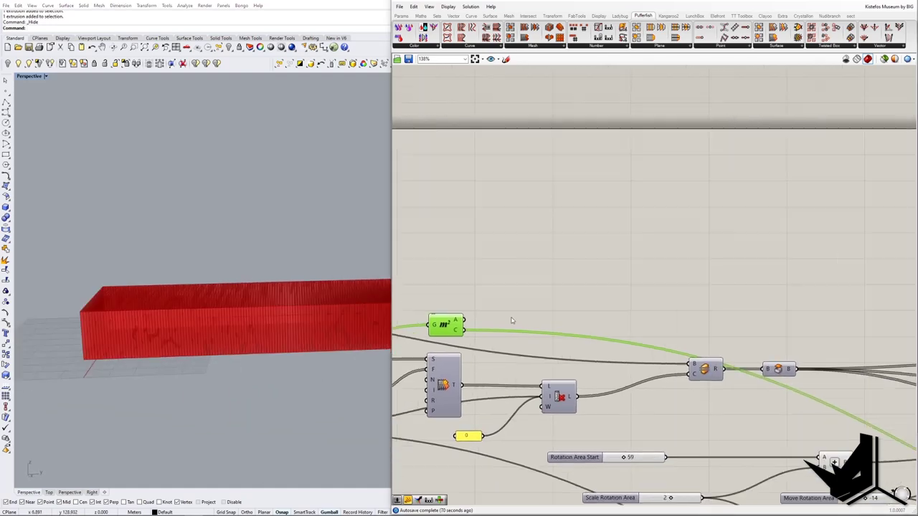
scroll(726, 382, "up", 5)
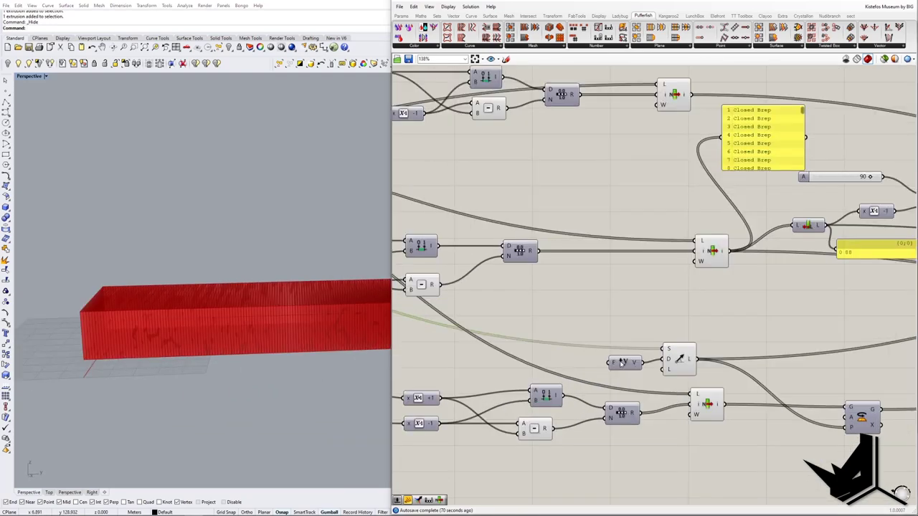
left_click(628, 363)
right_click_drag(337, 344, 266, 335)
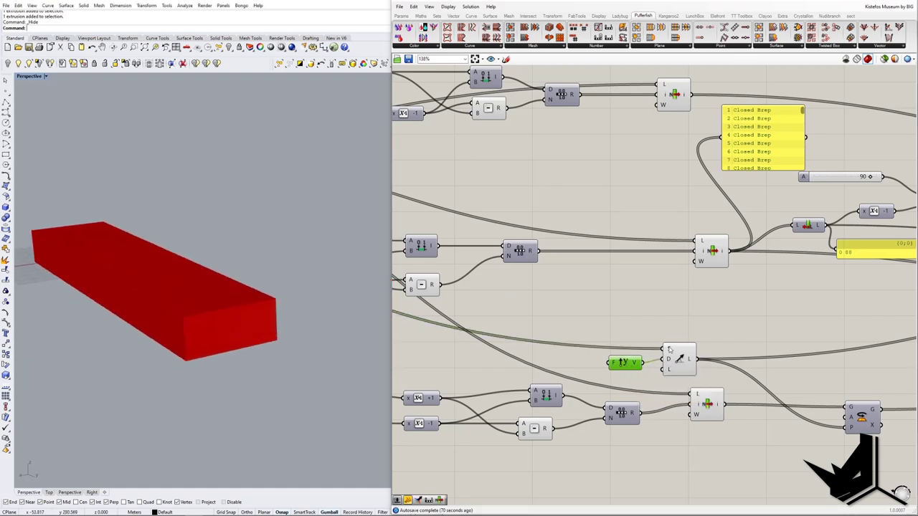
Show the middle area's rotated geometry in the viewport by selecting and previewing its rotation component.
right_click_drag(769, 328, 666, 313)
right_click_drag(810, 334, 633, 392)
mouse_move(802, 360)
right_mouse_down()
mouse_move(665, 375)
mouse_move(608, 395)
right_mouse_up()
left_click(732, 378)
right_click_drag(261, 272, 238, 304)
right_click_drag(469, 359, 681, 364)
Turn off the preview of the middle area's List Item to hide its unrotated sections.
left_click(450, 332)
right_click_drag(467, 349, 468, 350)
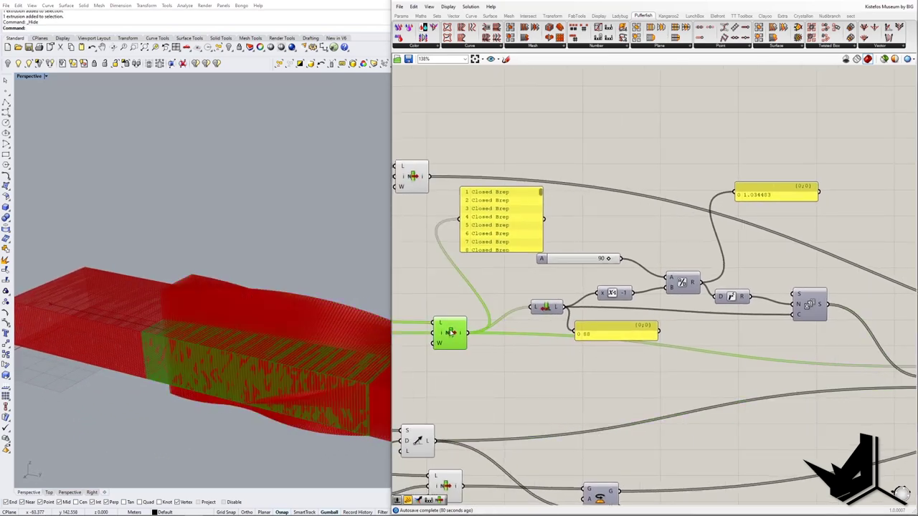
right_click(450, 336)
left_click(469, 350)
right_click_drag(310, 341, 219, 341)
scroll(664, 355, "down", 8)
scroll(430, 337, "up", 5)
Turn off the previews of the Area component and the source box parameter at the start of the definition.
left_click(518, 317)
right_click(519, 318)
left_click(530, 332)
right_click_drag(628, 362, 809, 367)
left_click(533, 312)
right_click(533, 312)
left_click(556, 329)
mouse_move(244, 339)
right_mouse_down()
mouse_move(276, 320)
mouse_move(252, 347)
right_mouse_up()
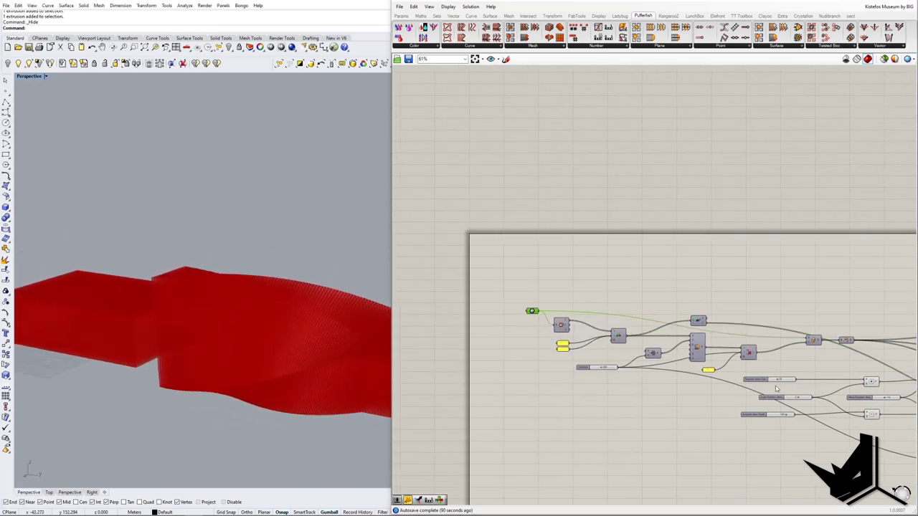
Select the middle area's rotation component and examine the twisted section between the two straight box ends.
right_click_drag(839, 380, 569, 352)
right_click_drag(766, 363, 591, 349)
scroll(740, 371, "up", 2)
scroll(740, 371, "down", 3)
right_click_drag(796, 381, 621, 377)
scroll(709, 367, "up", 4)
left_click(709, 360)
right_click_drag(295, 360, 172, 337)
scroll(168, 291, "up", 3)
right_click_drag(168, 291, 211, 316, "shift")
scroll(241, 337, "down", 1)
Select the lowest area's List Item and inspect its highlighted box section and its connection to the lower rotation component.
right_click_drag(412, 402, 584, 342)
scroll(582, 346, "down", 2)
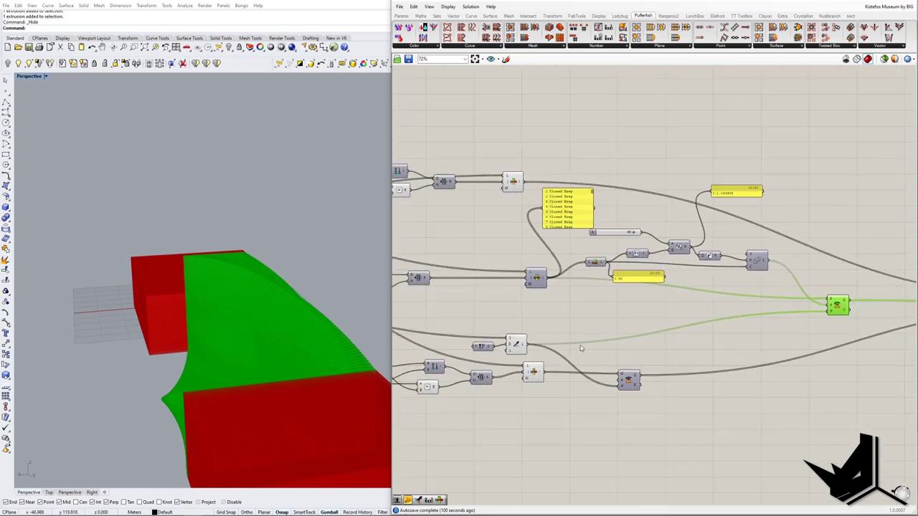
right_click_drag(659, 401, 692, 379)
scroll(556, 349, "up", 3)
right_click_drag(557, 350, 711, 362)
scroll(706, 364, "down", 2)
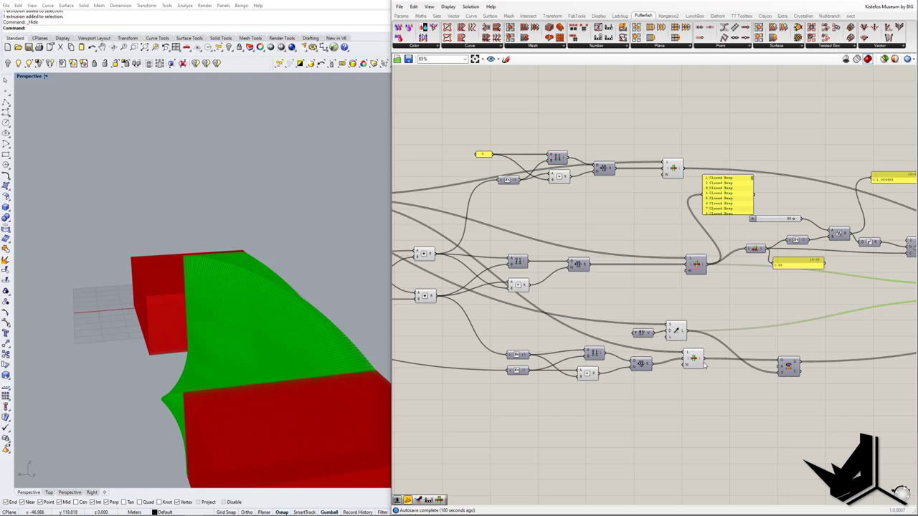
left_click(693, 362)
scroll(183, 334, "up", 3)
right_click_drag(183, 334, 253, 306)
right_click_drag(768, 364, 706, 370)
scroll(705, 370, "up", 3)
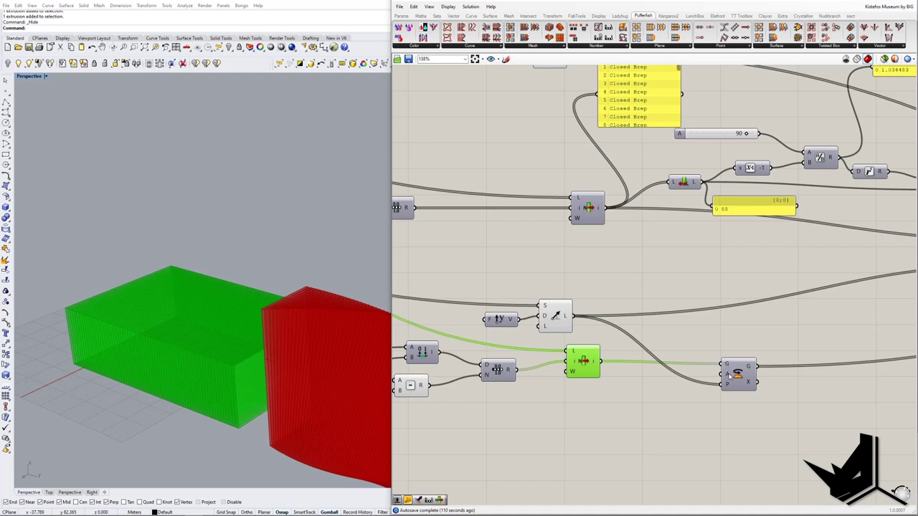
Turn on the preview of the end area's rotation component and compare its rotated box with the unrotated one.
mouse_move(727, 378)
right_click(745, 378)
left_click(762, 388)
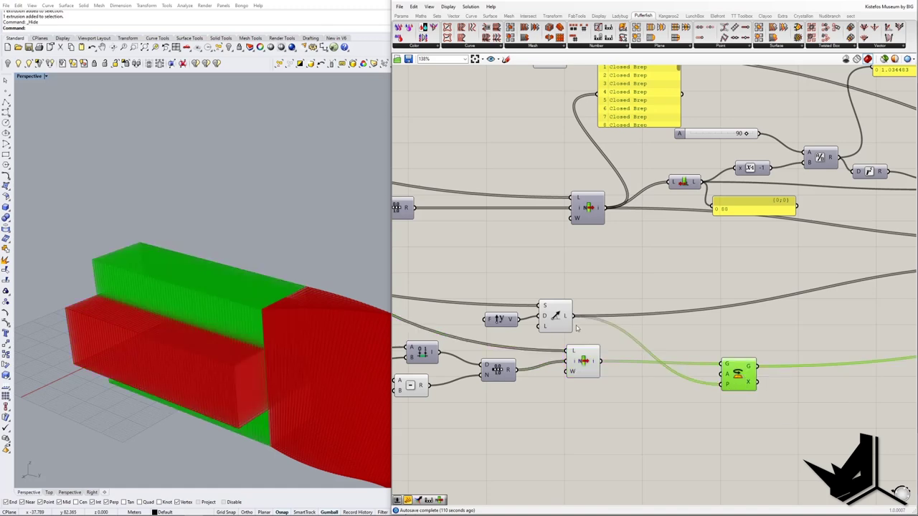
right_click_drag(241, 302, 273, 298)
scroll(603, 335, "down", 5)
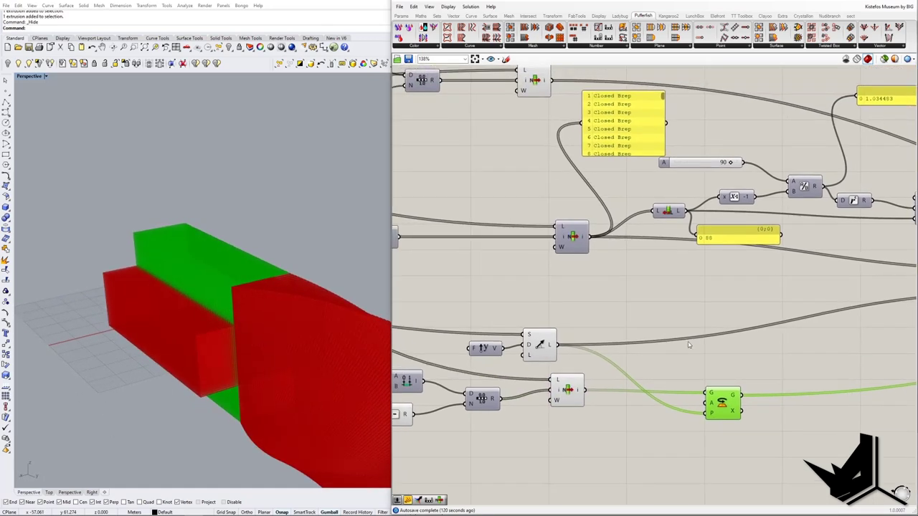
Turn off the preview of the lowest area's List Item to hide the unrotated end box.
scroll(602, 335, "up", 3)
left_click(674, 380)
right_click(675, 380)
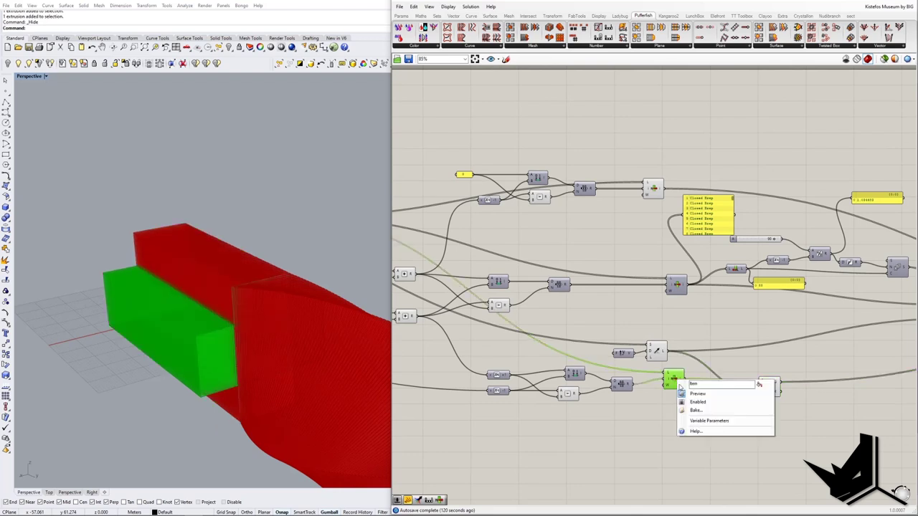
left_click(690, 390)
mouse_move(264, 345)
right_mouse_down()
mouse_move(205, 329)
mouse_move(251, 285)
mouse_move(322, 315)
mouse_move(264, 311)
mouse_move(289, 318)
mouse_move(213, 327)
mouse_move(218, 316)
right_mouse_up()
Turn on the preview of the Merge component at the end of the definition.
scroll(208, 326, "down", 5)
right_click_drag(717, 318, 518, 320)
right_click_drag(809, 334, 656, 341)
scroll(655, 342, "down", 2)
scroll(787, 327, "up", 2)
left_click(785, 326)
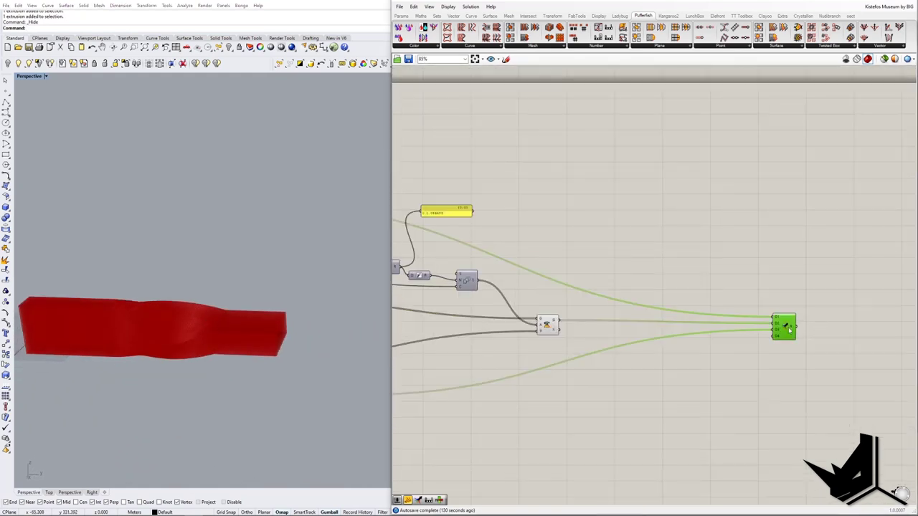
right_click(787, 328)
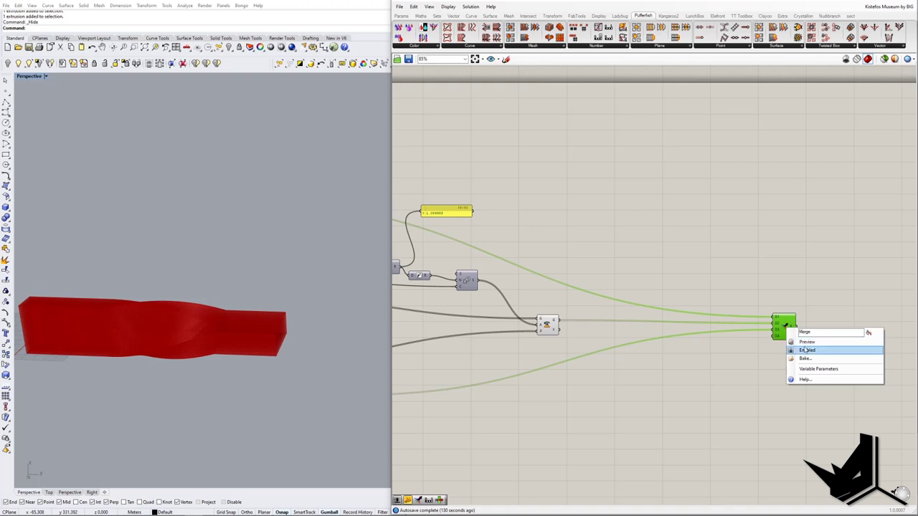
left_click(804, 343)
Turn off the previews of the middle area's and the end area's rotation components.
right_click_drag(554, 319, 692, 320)
right_click_drag(784, 335, 664, 328)
right_click_drag(581, 323, 677, 325)
left_click(663, 323)
right_click(663, 322)
left_click(667, 335)
right_click_drag(535, 355, 634, 347)
left_click(552, 387)
right_click(552, 388)
left_click(573, 405)
Turn off the preview of the uppermost area's List Item that feeds the Merge component.
right_click_drag(438, 201, 579, 257)
left_click(578, 245)
right_click(578, 245)
left_click(597, 261)
Select the Merge component and examine the complete merged bridge in the viewport.
right_click_drag(757, 340, 566, 306)
right_click_drag(798, 336, 590, 316)
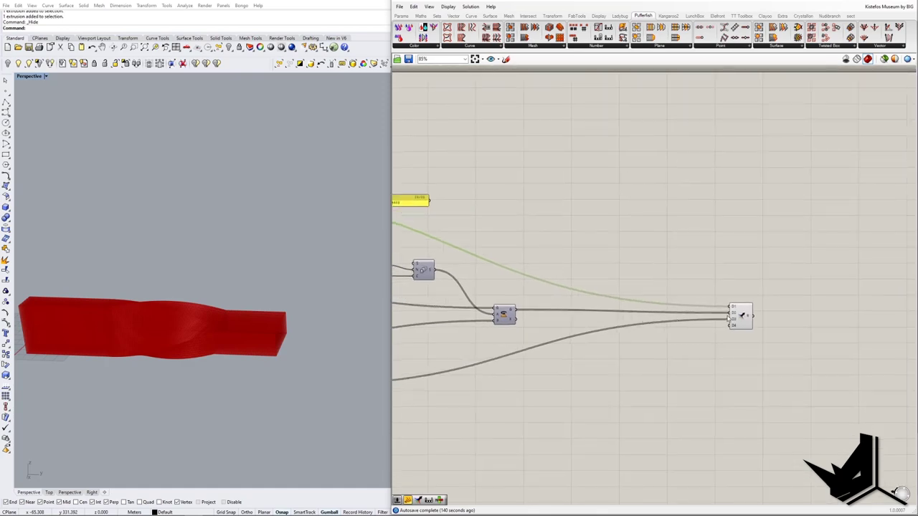
left_click(741, 315)
mouse_move(236, 348)
right_mouse_down()
mouse_move(252, 356)
mouse_move(242, 356)
right_mouse_up()
Put the Scale Rotation Area, Move Rotation Area, Rotation Area Start and Rotation Area Finish sliders each in a group of their own.
right_click_drag(541, 308, 710, 324)
right_click_drag(548, 306, 749, 329)
right_click_drag(470, 305, 754, 333)
right_click_drag(535, 332, 751, 334)
scroll(751, 334, "up", 3)
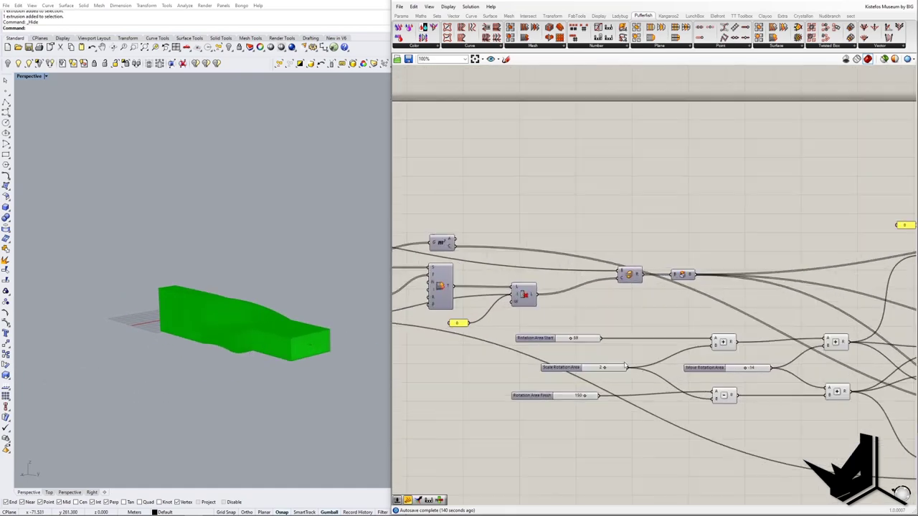
right_click_drag(518, 364, 577, 366)
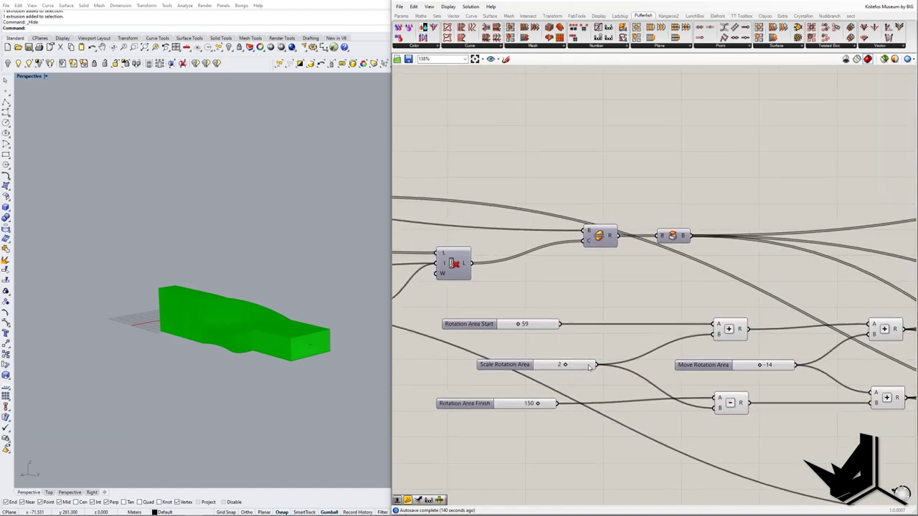
left_click(589, 366)
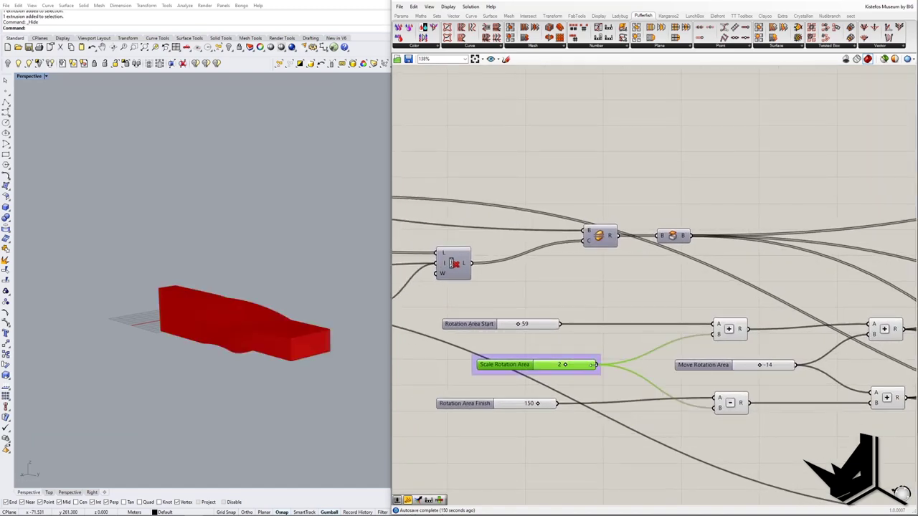
left_click(768, 367)
left_click(550, 324)
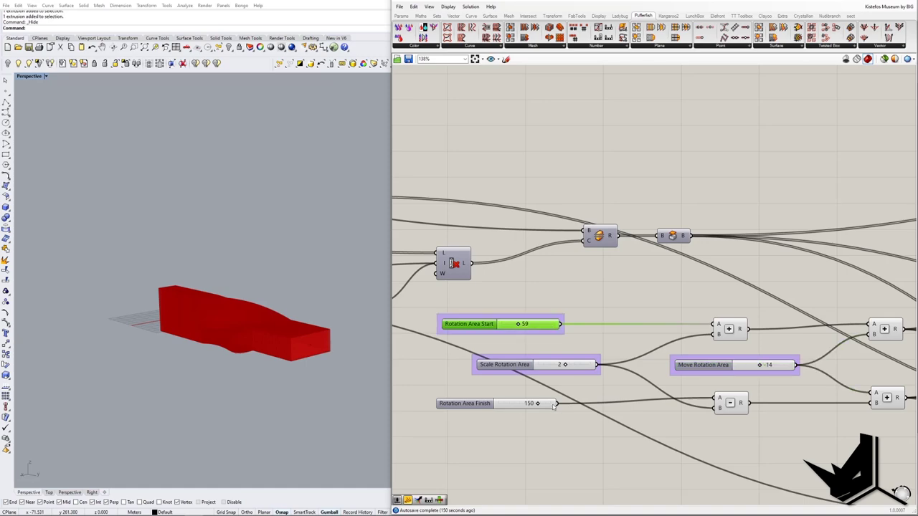
left_click(552, 403)
left_click(608, 429)
right_click_drag(609, 435, 572, 419)
Put the Divisions slider near the start of the definition in its own group.
scroll(573, 418, "down", 5)
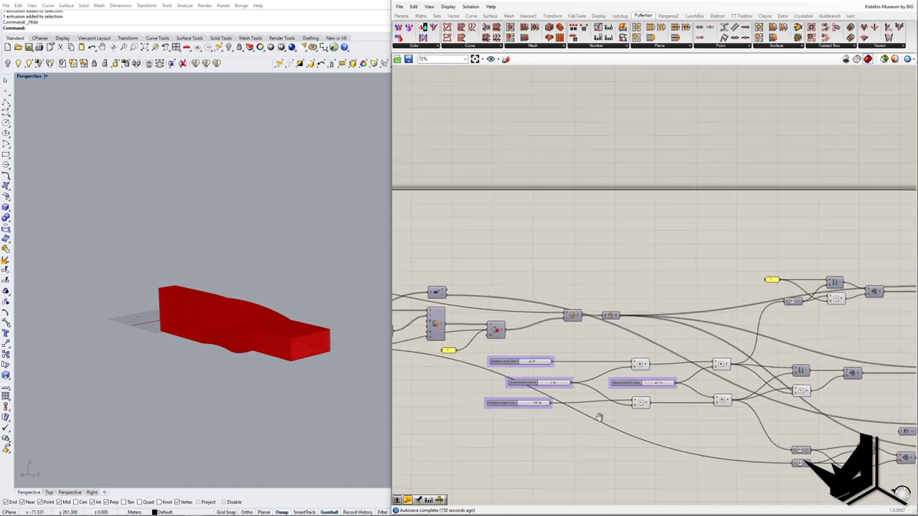
left_click(524, 365)
left_click(556, 383)
right_click_drag(693, 410, 591, 388)
right_click_drag(510, 377, 594, 387)
right_click_drag(489, 364, 494, 371)
scroll(481, 365, "up", 3)
Set the Rotation Area Start slider to 45.
right_click_drag(296, 322, 301, 354)
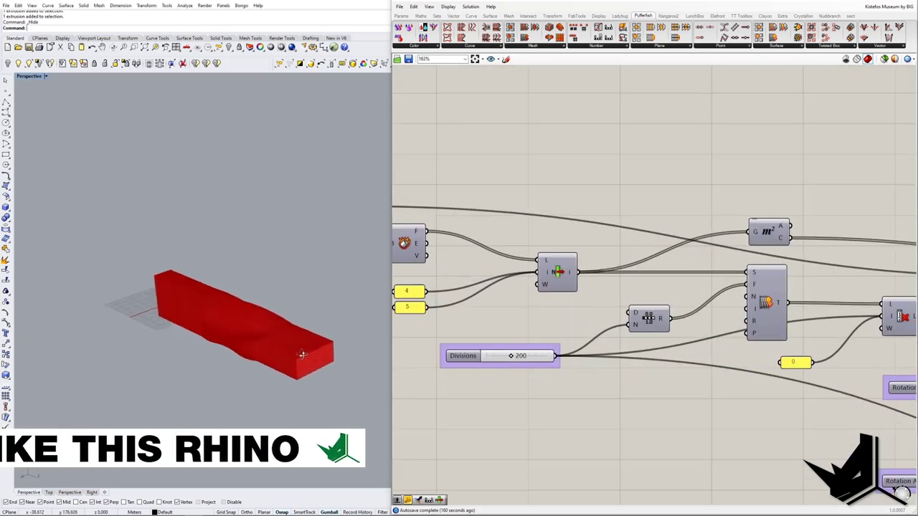
scroll(213, 317, "up", 6)
scroll(215, 317, "down", 3)
right_click_drag(733, 404, 452, 364)
right_click_drag(780, 367, 656, 354)
right_click_drag(289, 350, 322, 329)
left_click(560, 340)
scroll(239, 291, "up", 5)
scroll(279, 304, "down", 3)
left_click_drag(574, 338, 567, 337)
Set the Rotation Area Finish slider to 133.
right_click_drag(646, 364, 638, 339)
right_click_drag(586, 406, 577, 379)
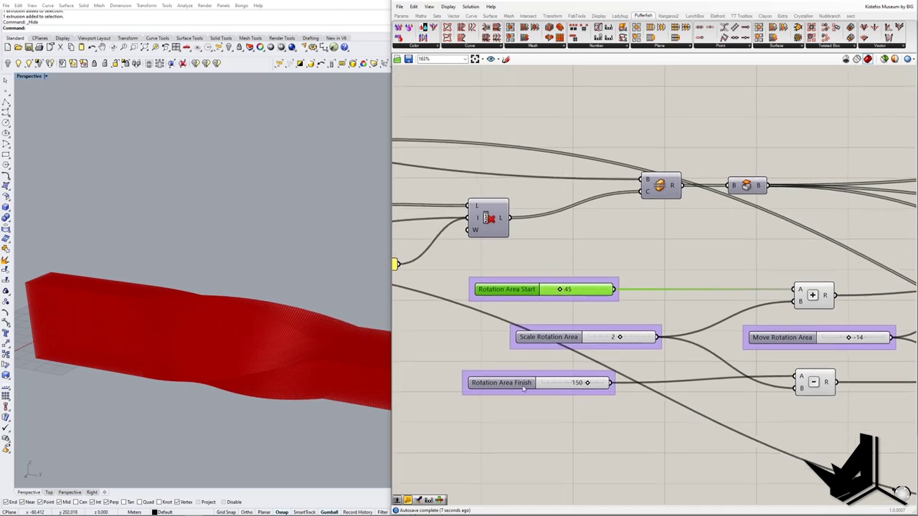
mouse_move(585, 383)
left_mouse_down()
mouse_move(575, 383)
mouse_move(592, 385)
mouse_move(583, 383)
left_mouse_up()
Preview and select the middle area's rotation component to highlight the twisted section of the bridge.
scroll(617, 376, "down", 5)
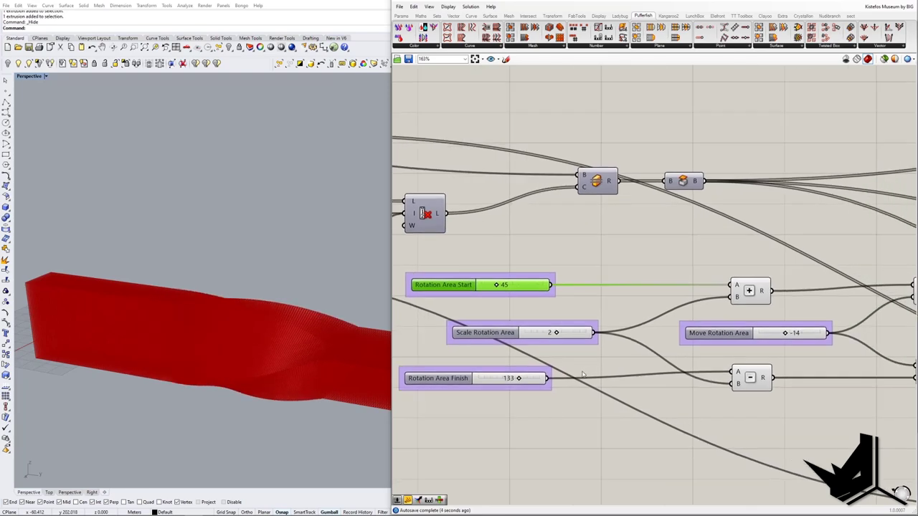
scroll(650, 360, "up", 3)
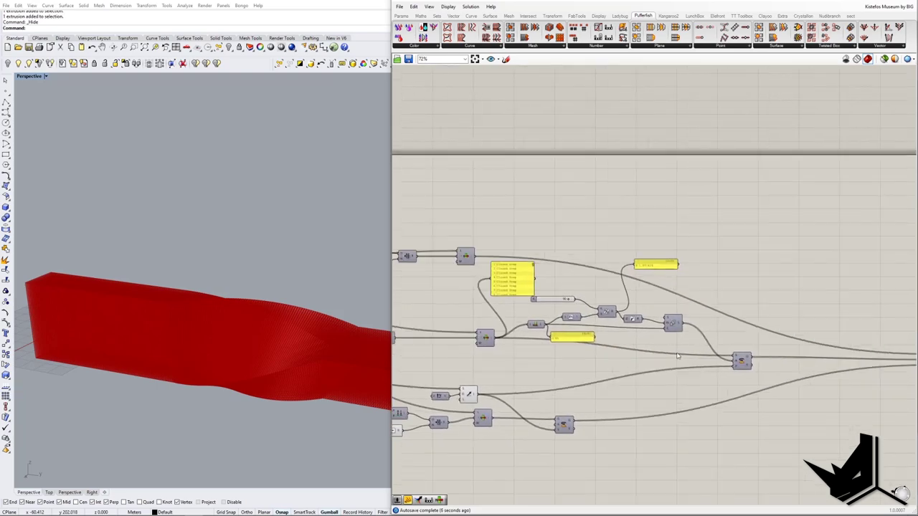
right_click(742, 362)
left_click(742, 362)
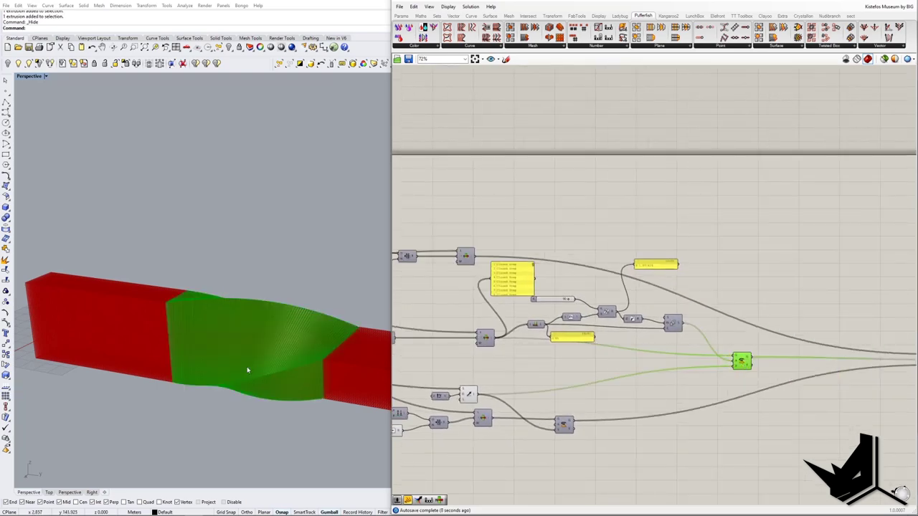
Adjust the Scale Rotation Area slider to change the length of the twisted section.
scroll(559, 373, "up", 5)
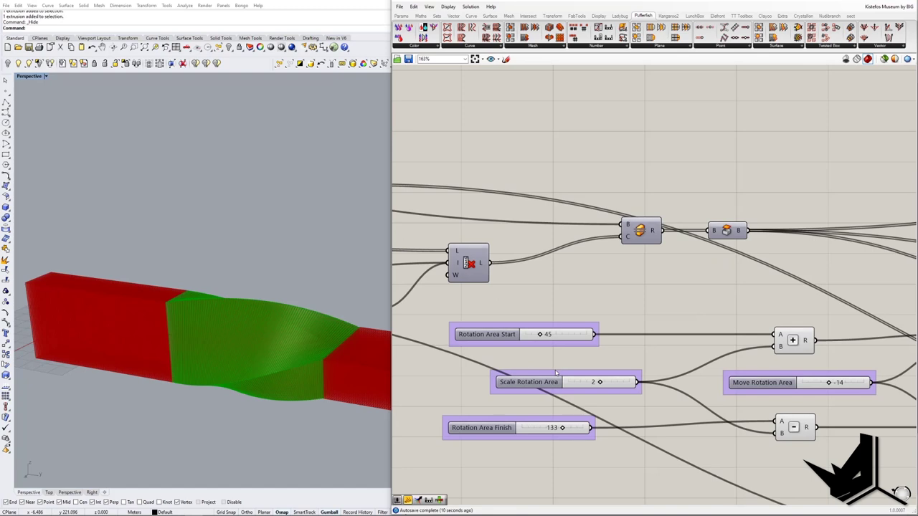
right_click_drag(555, 372, 569, 372)
mouse_move(613, 382)
left_mouse_down()
mouse_move(597, 382)
mouse_move(611, 382)
left_mouse_up()
Set the Move Rotation Area slider to 13 to shift the twisted section along the bridge.
right_click_drag(744, 409, 582, 399)
left_click_drag(690, 372, 697, 372)
scroll(226, 364, "down", 3)
right_click_drag(227, 364, 296, 397)
scroll(213, 348, "up", 5)
scroll(304, 379, "down", 3)
mouse_move(696, 373)
left_mouse_down()
mouse_move(680, 372)
mouse_move(688, 374)
left_mouse_up()
right_click_drag(521, 375, 645, 385)
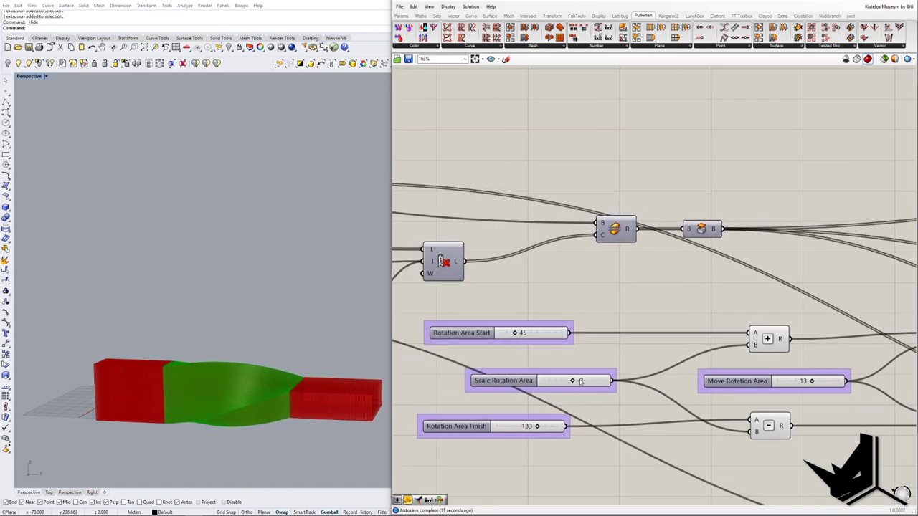
Switch to Photos, view the gallery diagrams 17.jpg and 18.jpg, and return to inspect the bridge model.
left_click(194, 515)
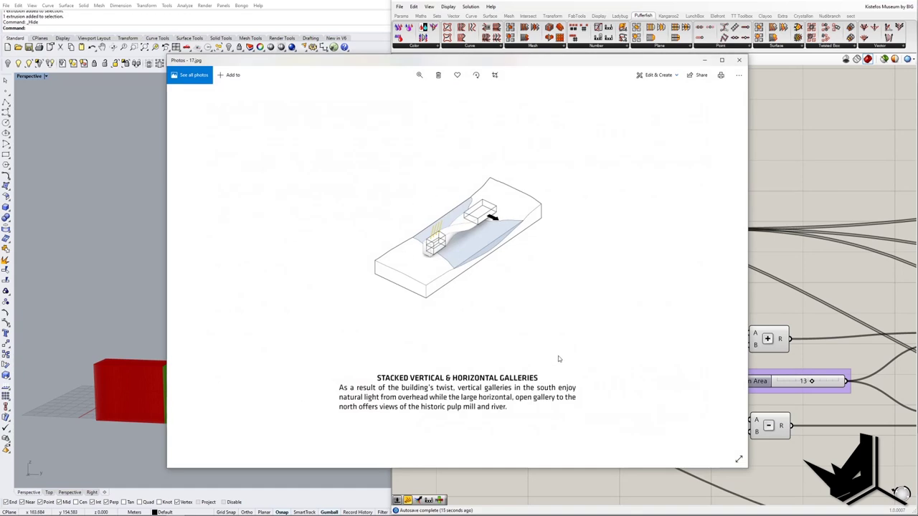
key("Right")
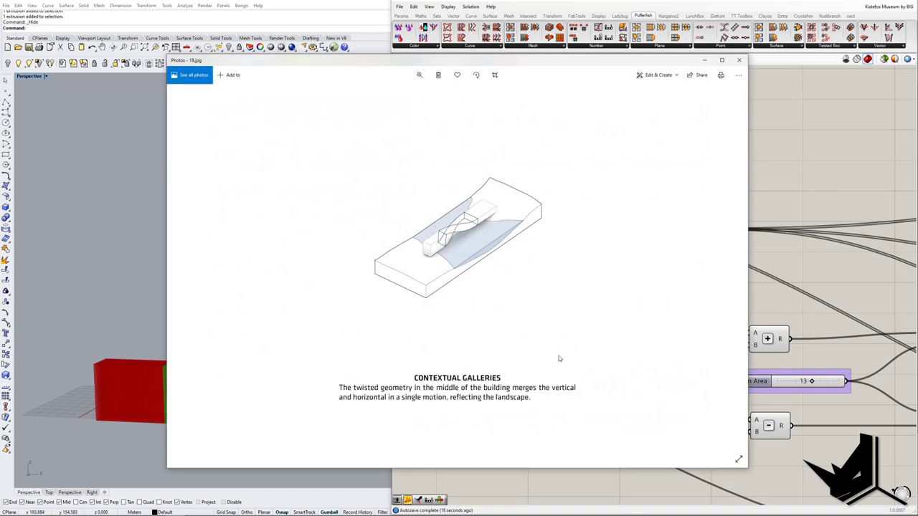
left_click(704, 60)
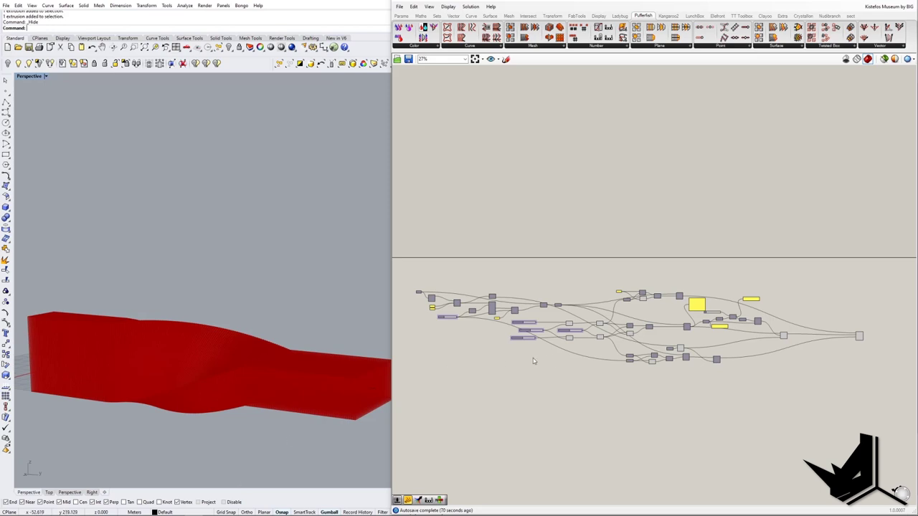
right_click_drag(236, 372, 279, 352)
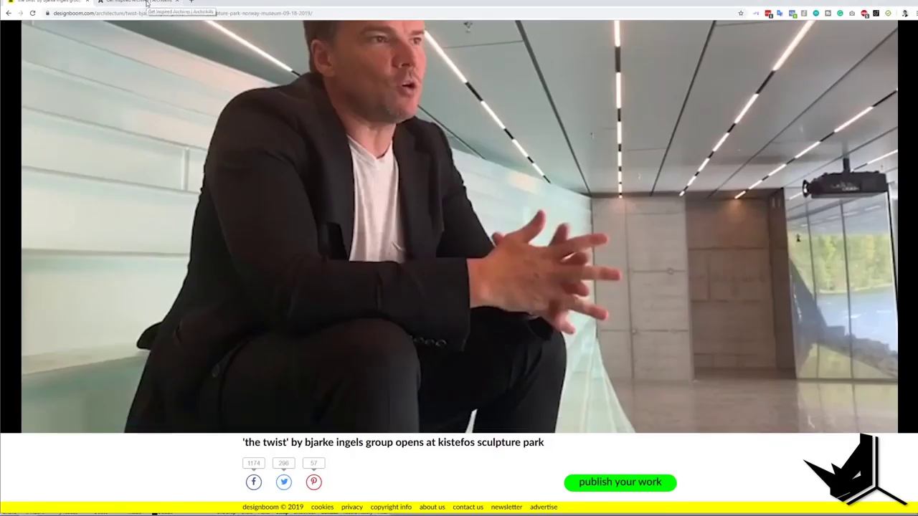
Switch to the Archiskills site in the browser and view its Portfolio + Resumes, Visualization Studios and Cad Blocks Libraries categories.
left_click(146, 4)
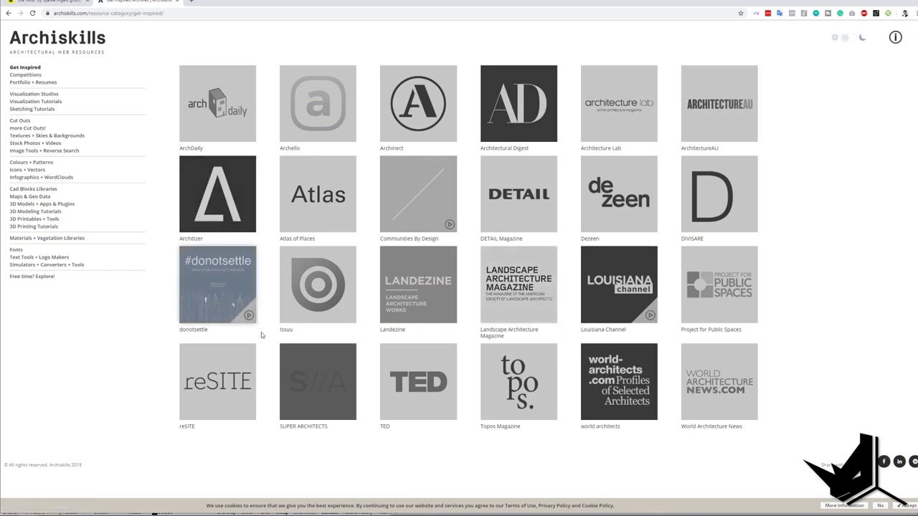
left_click(38, 84)
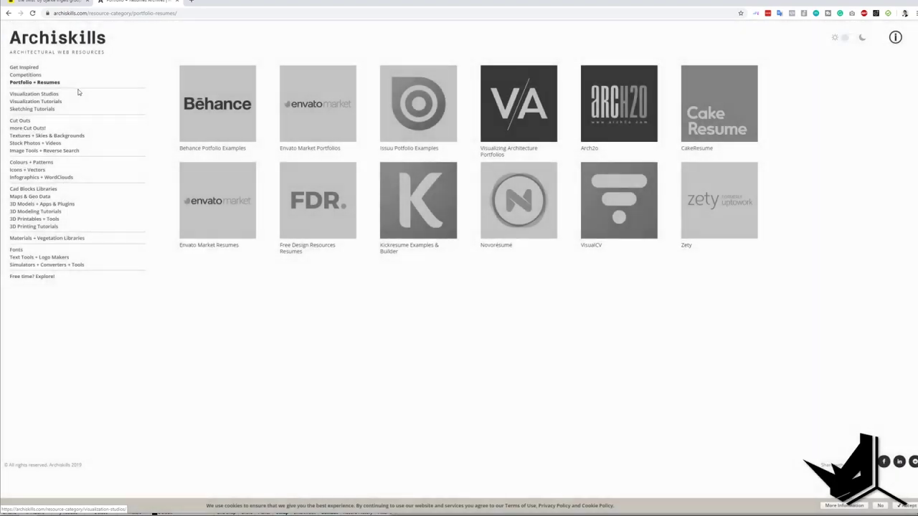
left_click(43, 97)
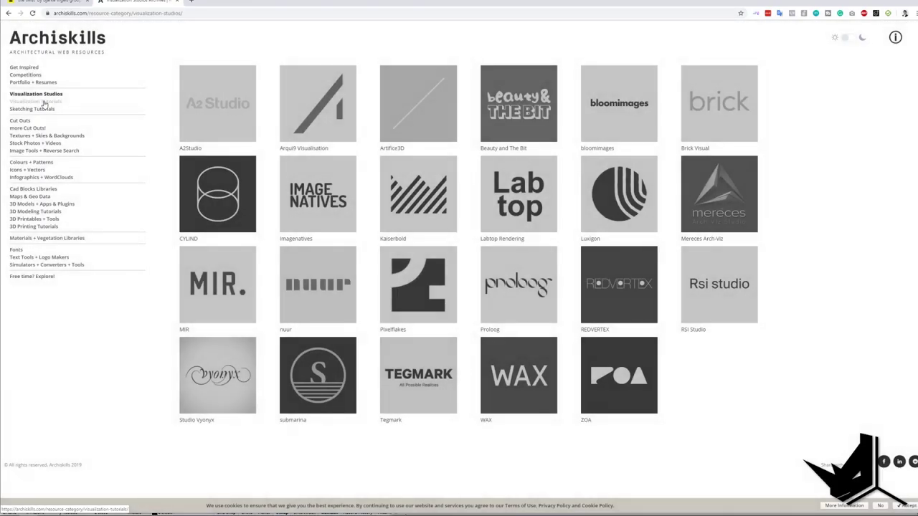
left_click(51, 192)
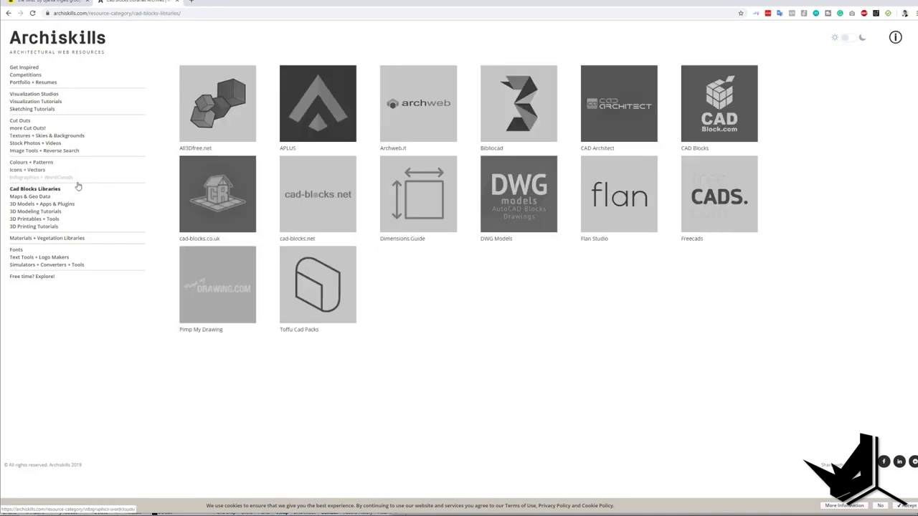
View the 3D Modeling Tutorials, 3D Printables + Tools, Materials + Vegetation Libraries and Fonts categories on Archiskills.
left_click(56, 214)
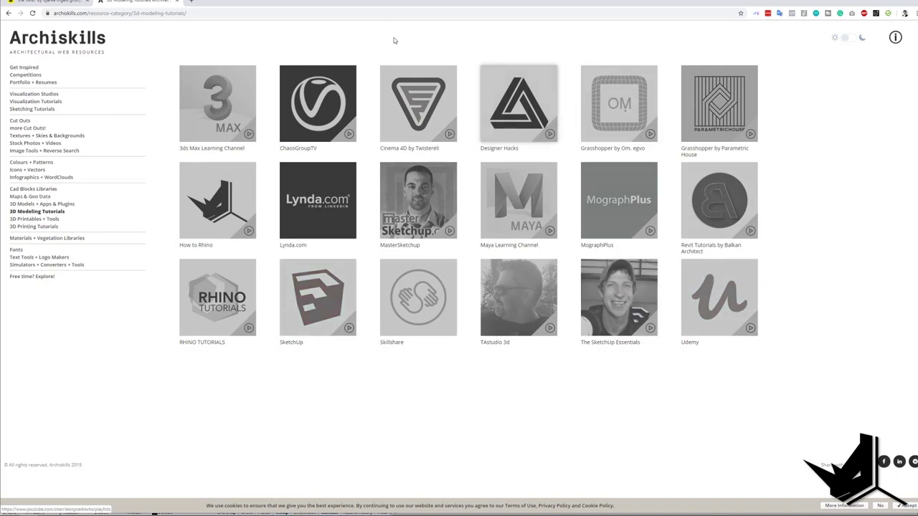
left_click(43, 223)
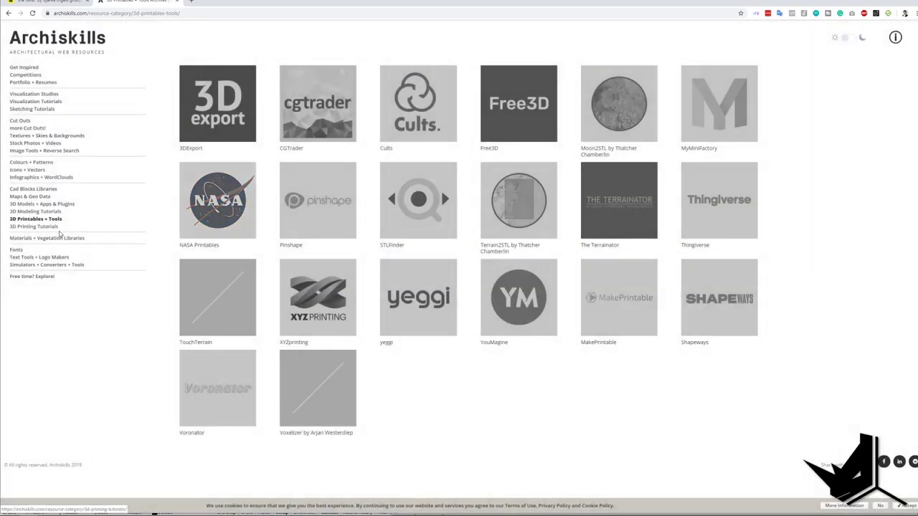
left_click(46, 239)
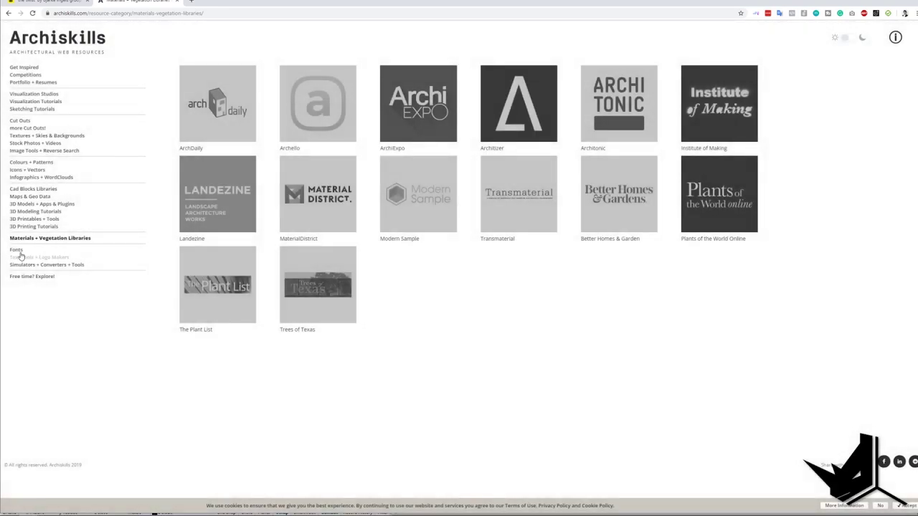
left_click(18, 251)
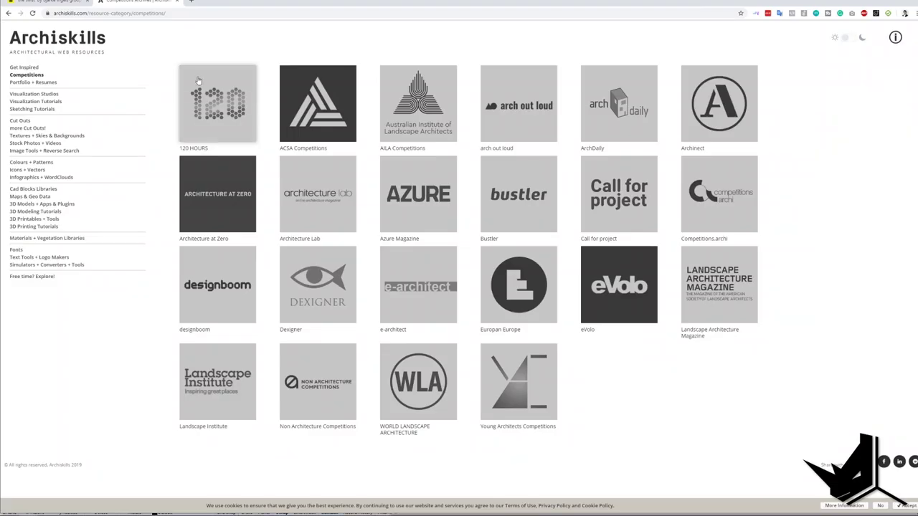